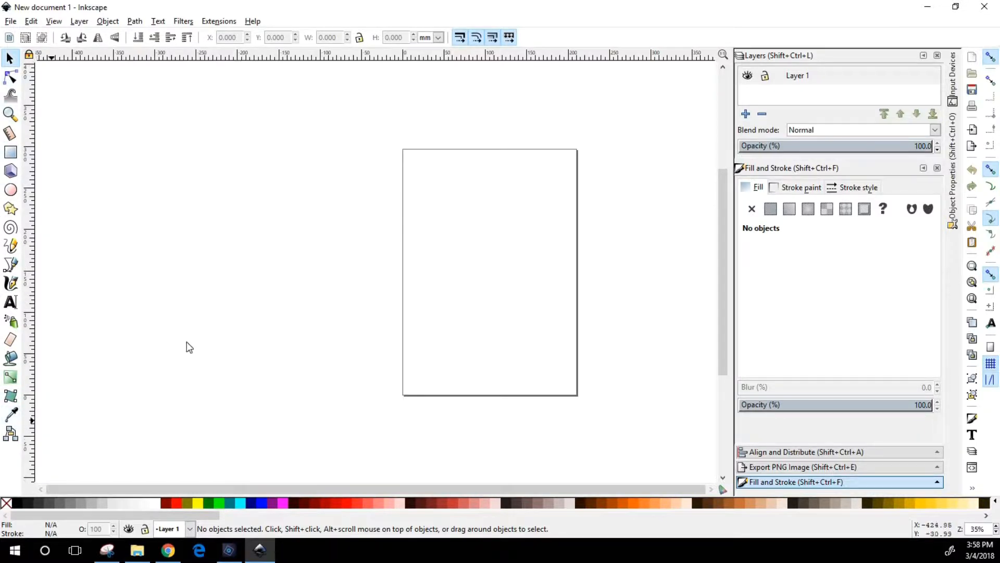
Open the recently used file RexVex.svg
{"action": "left_click", "coordinate": [10, 22]}
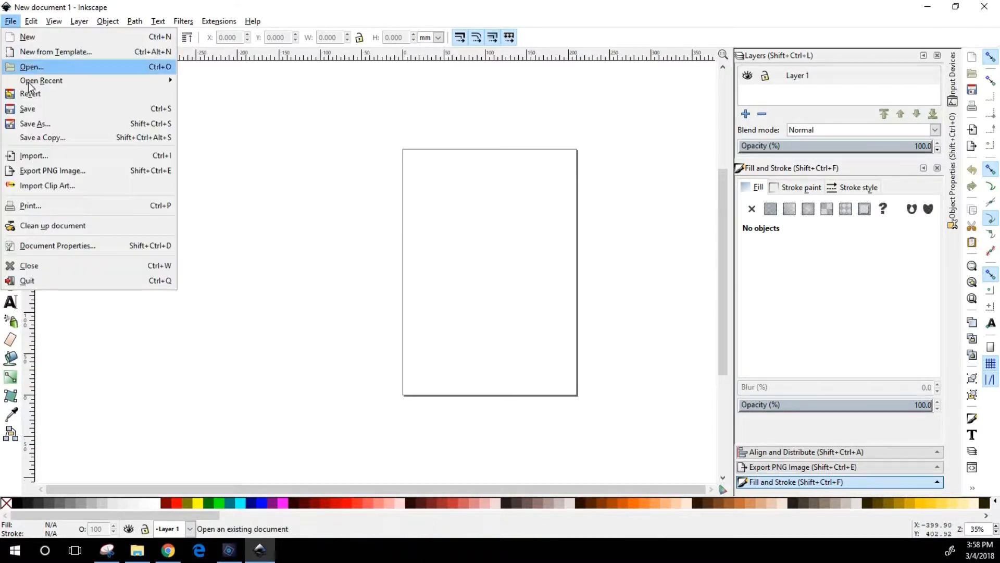
{"action": "mouse_move", "coordinate": [52, 80]}
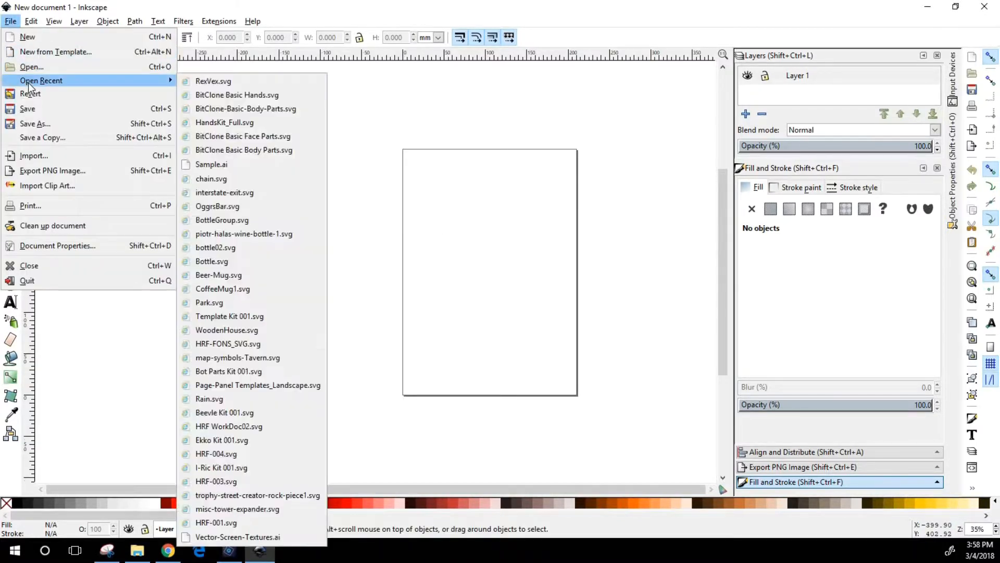
{"action": "left_click", "coordinate": [255, 81]}
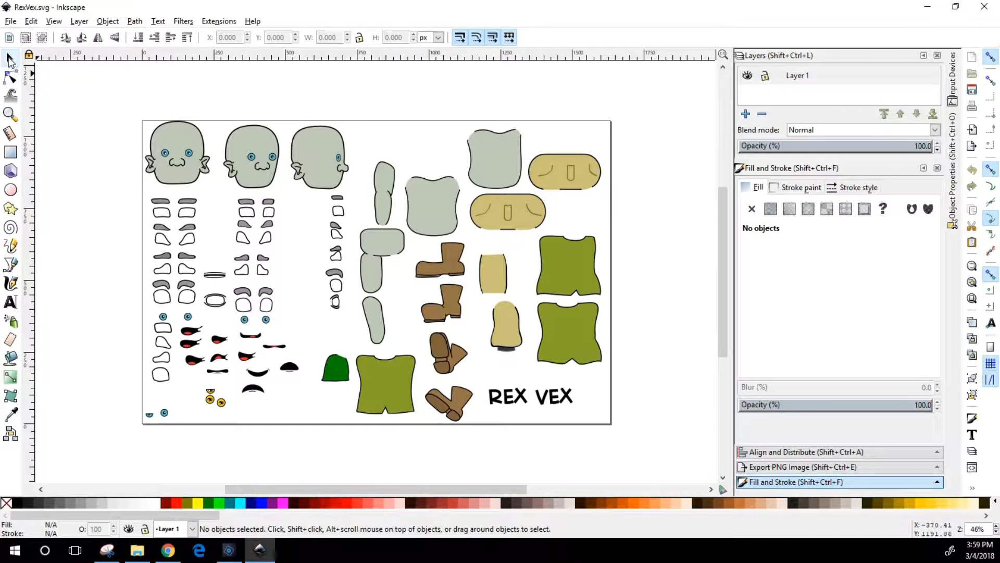
Reposition the front-view head on the parts sheet so it lines up with the neighbouring three-quarter head, at about X 22, Y 822 px
{"action": "left_click", "coordinate": [201, 182]}
{"action": "left_click_drag", "start_coordinate": [201, 181], "coordinate": [193, 146]}
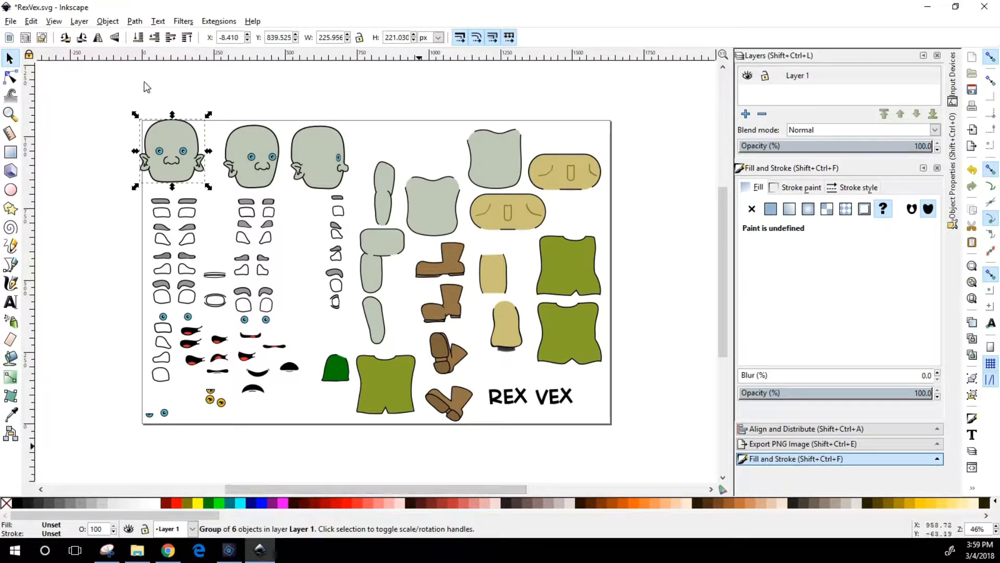
{"action": "left_click_drag", "start_coordinate": [411, 486], "coordinate": [353, 476]}
{"action": "left_click_drag", "start_coordinate": [272, 146], "coordinate": [280, 152]}
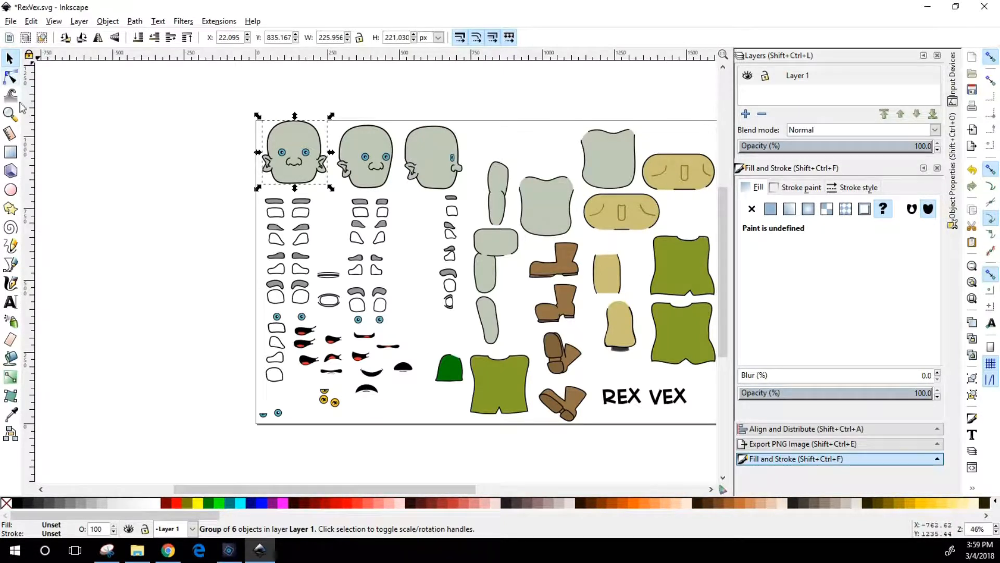
{"action": "left_click", "coordinate": [383, 158]}
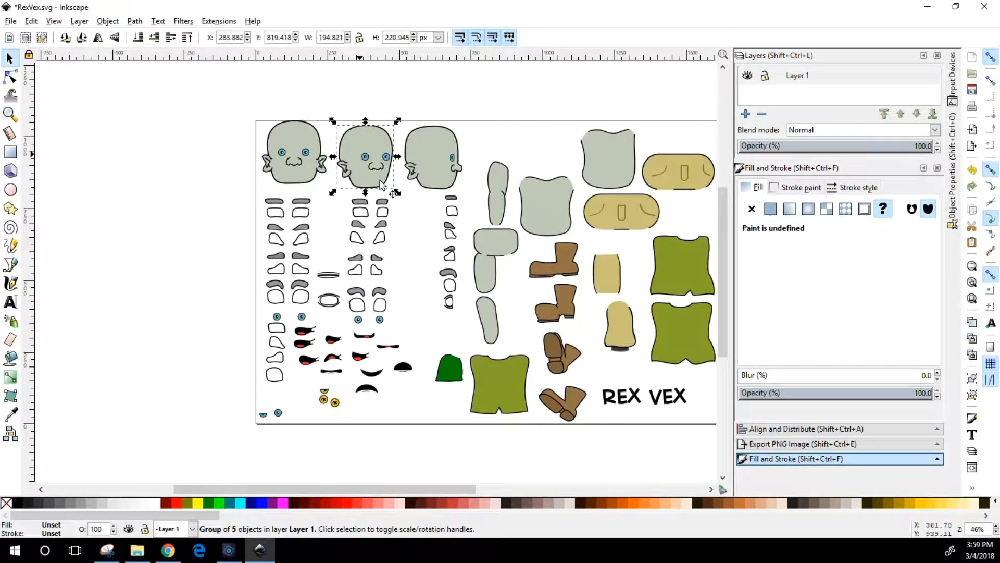
{"action": "left_click_drag", "start_coordinate": [290, 136], "coordinate": [291, 140]}
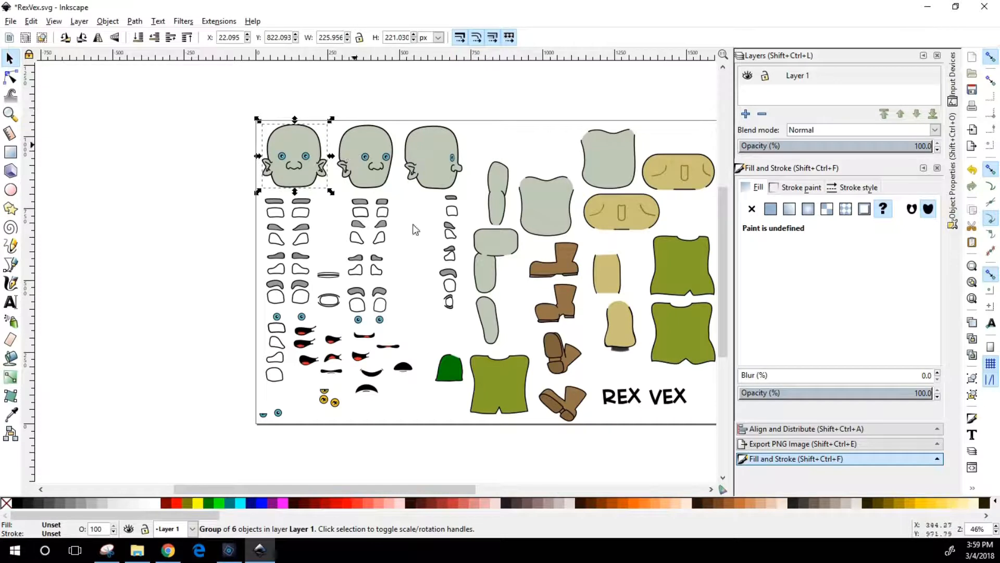
Duplicate the three-quarter head and place the copy on the empty canvas beside the page, at about X -363, Y 833 px
{"action": "left_click", "coordinate": [361, 148]}
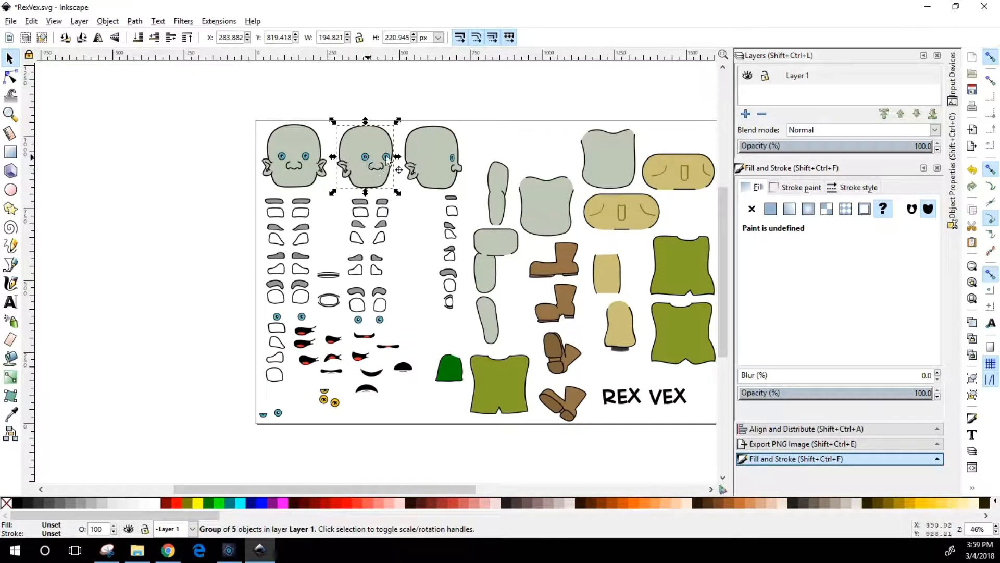
{"action": "left_click", "coordinate": [390, 110]}
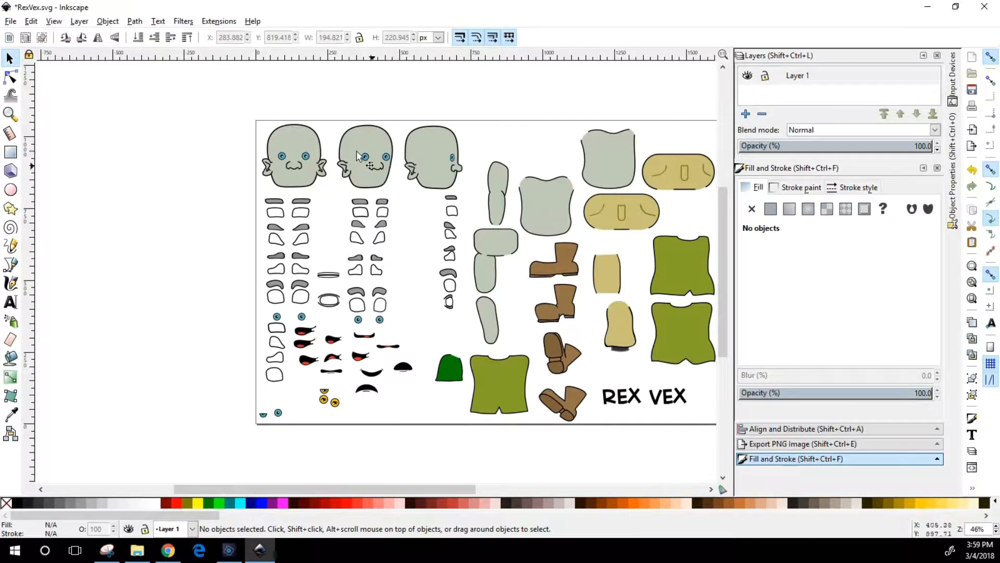
{"action": "left_click", "coordinate": [374, 160]}
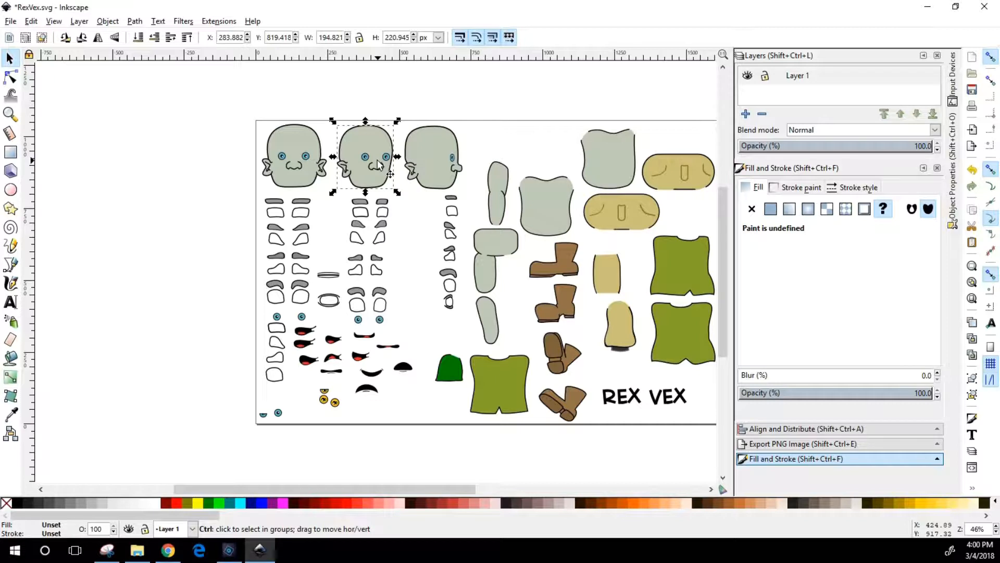
{"action": "left_click_drag", "start_coordinate": [377, 159], "coordinate": [390, 162]}
{"action": "left_click_drag", "start_coordinate": [241, 166], "coordinate": [180, 166]}
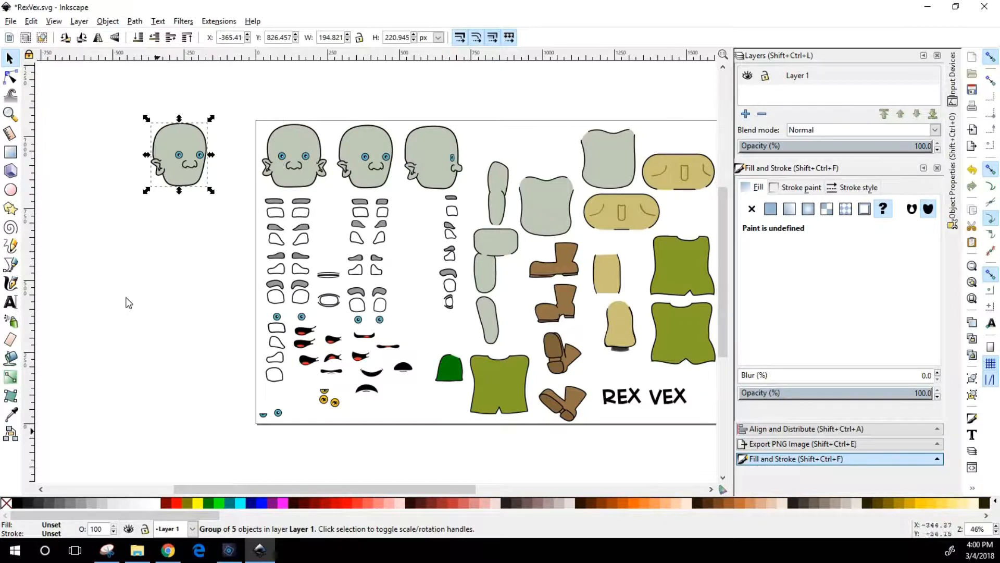
{"action": "mouse_move", "coordinate": [192, 158]}
{"action": "left_mouse_down"}
{"action": "mouse_move", "coordinate": [183, 151]}
{"action": "mouse_move", "coordinate": [192, 156]}
{"action": "left_mouse_up"}
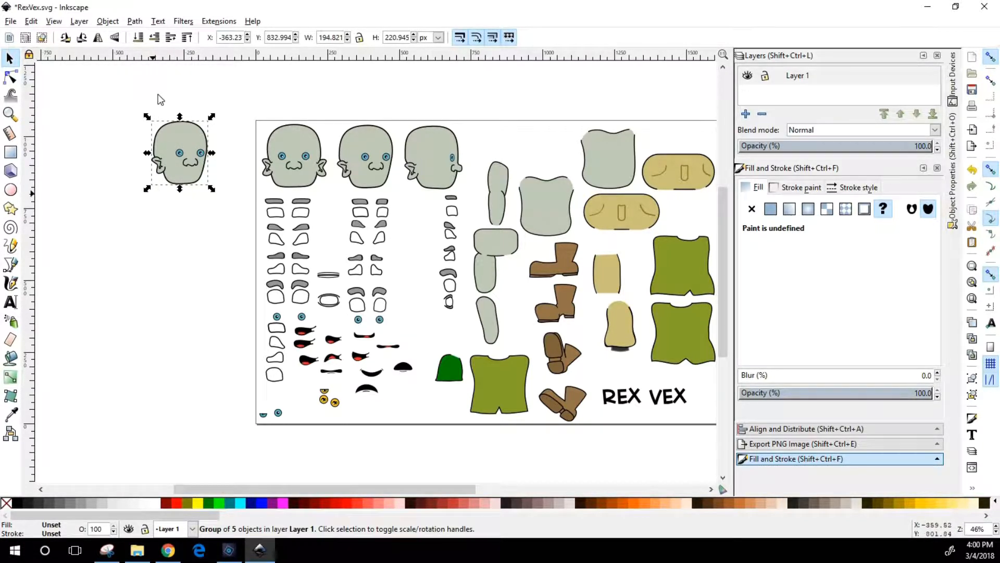
Enlarge the copied head to about 201 by 225 px, and rotate and skew it slightly
{"action": "left_click_drag", "start_coordinate": [147, 117], "coordinate": [181, 120]}
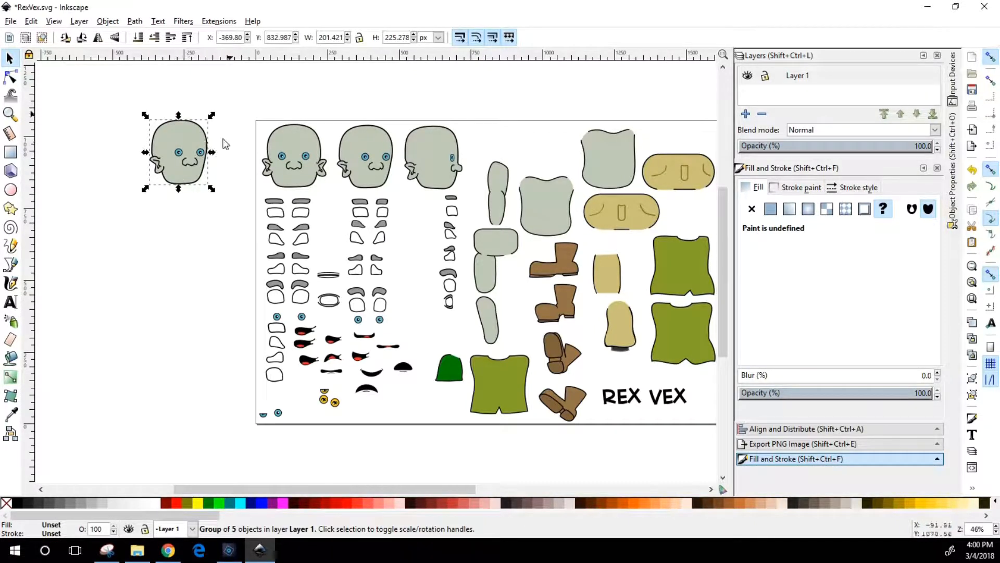
{"action": "left_click", "coordinate": [181, 147]}
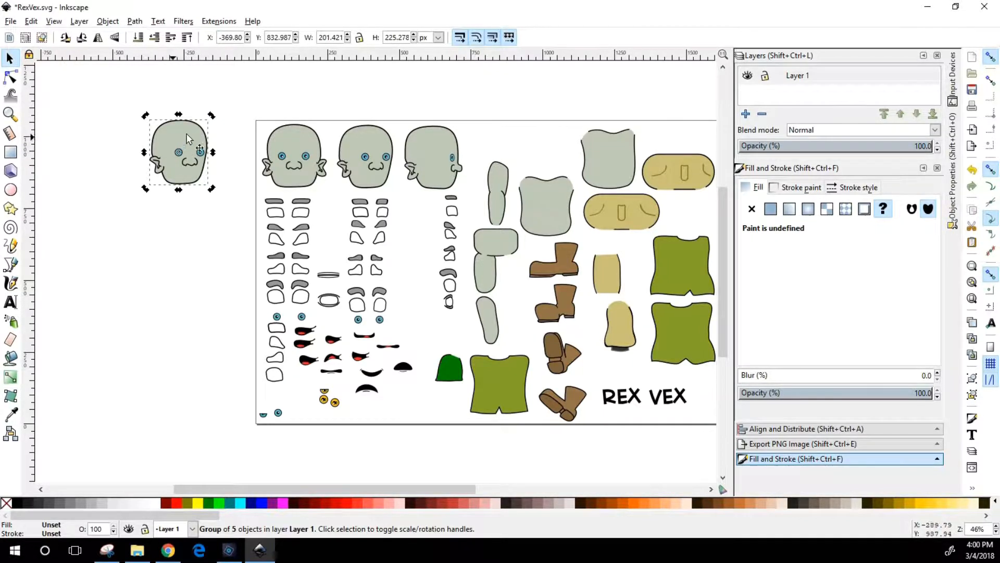
{"action": "left_click_drag", "start_coordinate": [210, 116], "coordinate": [180, 119]}
{"action": "key", "text": "Escape"}
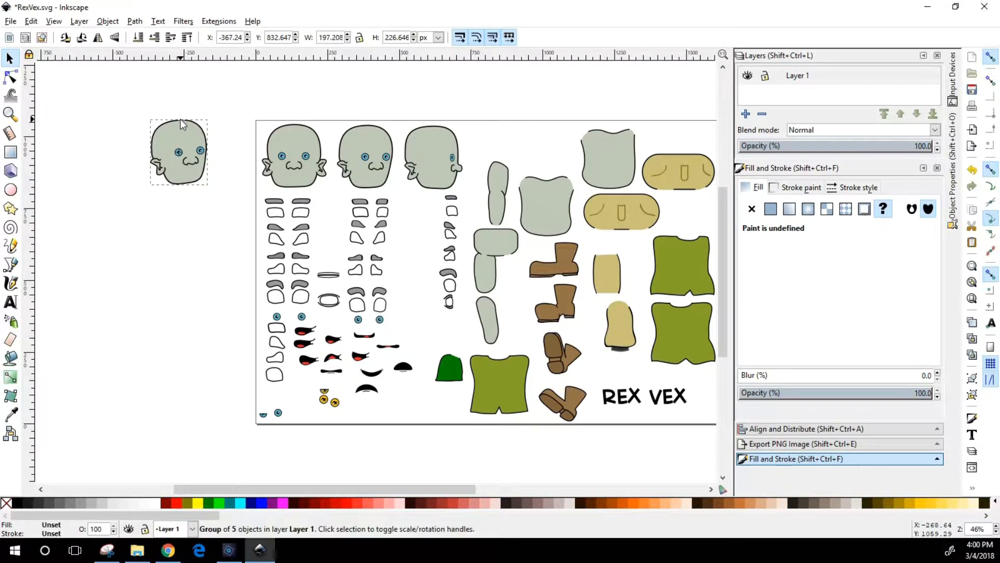
{"action": "left_click", "coordinate": [188, 170]}
{"action": "mouse_move", "coordinate": [214, 152]}
{"action": "left_mouse_down"}
{"action": "mouse_move", "coordinate": [215, 164]}
{"action": "mouse_move", "coordinate": [212, 157]}
{"action": "left_mouse_up"}
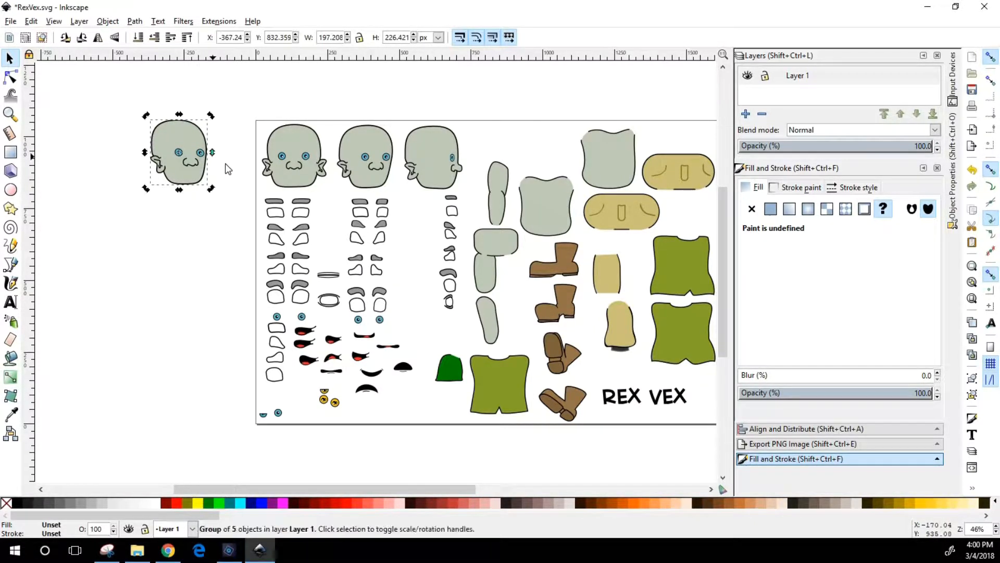
{"action": "left_click", "coordinate": [203, 232]}
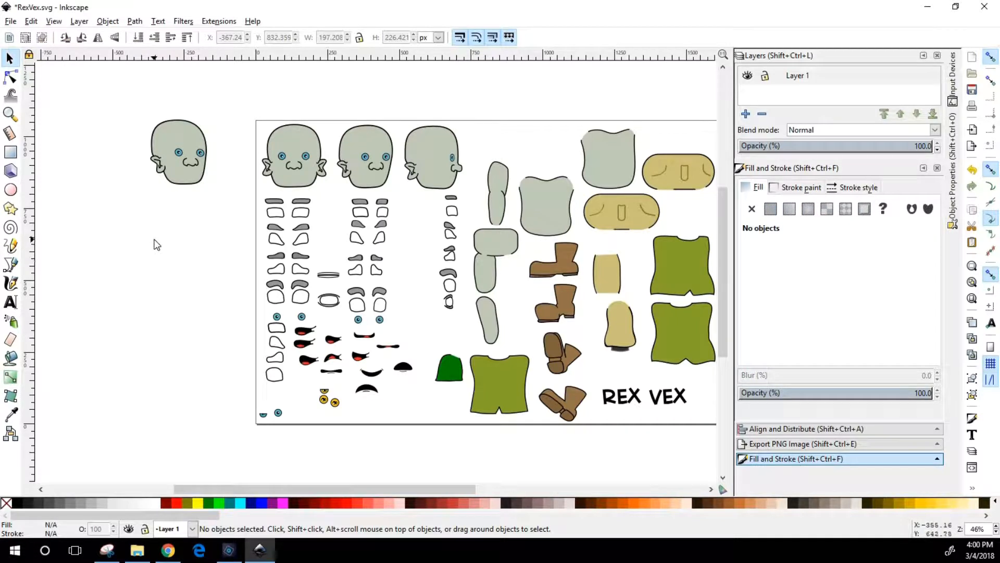
Move the copied head slightly lower beside the page, to about X -359, Y 778 px
{"action": "mouse_move", "coordinate": [194, 186]}
{"action": "left_mouse_down"}
{"action": "mouse_move", "coordinate": [193, 207]}
{"action": "mouse_move", "coordinate": [209, 211]}
{"action": "mouse_move", "coordinate": [191, 191]}
{"action": "left_mouse_up"}
{"action": "left_click", "coordinate": [192, 236]}
{"action": "left_click", "coordinate": [199, 203]}
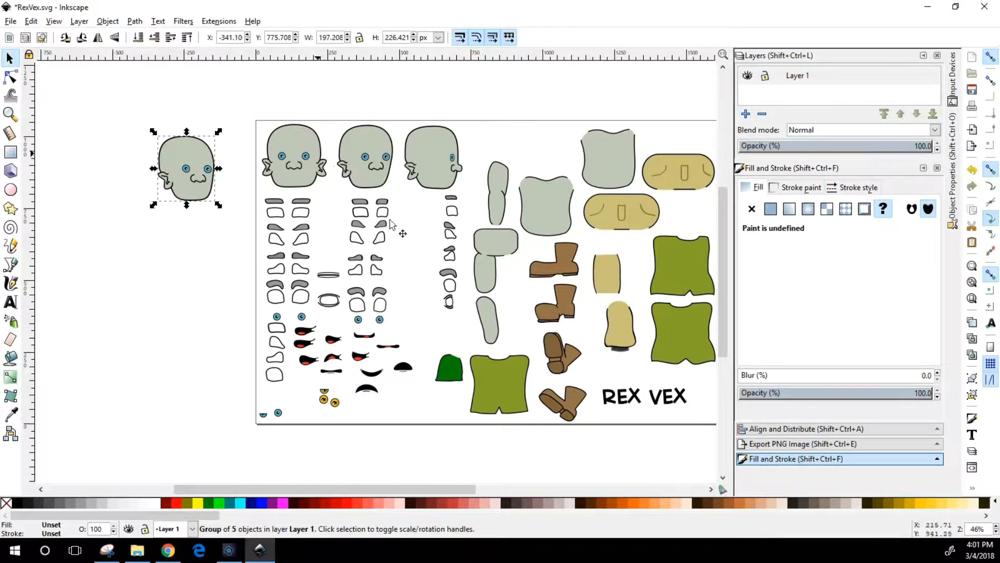
{"action": "left_click_drag", "start_coordinate": [201, 195], "coordinate": [195, 194]}
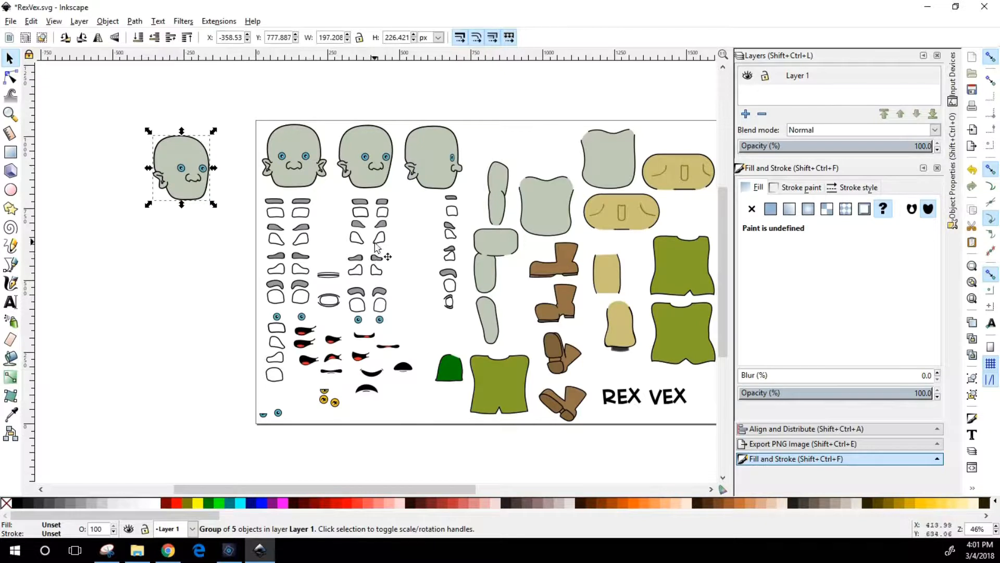
Duplicate the first pair of three-quarter eye whites and fit the copy over the copied head's eyes, at about X -292, Y 873 px
{"action": "left_click", "coordinate": [202, 168], "text": "ctrl"}
{"action": "left_click_drag", "start_coordinate": [202, 166], "coordinate": [223, 207]}
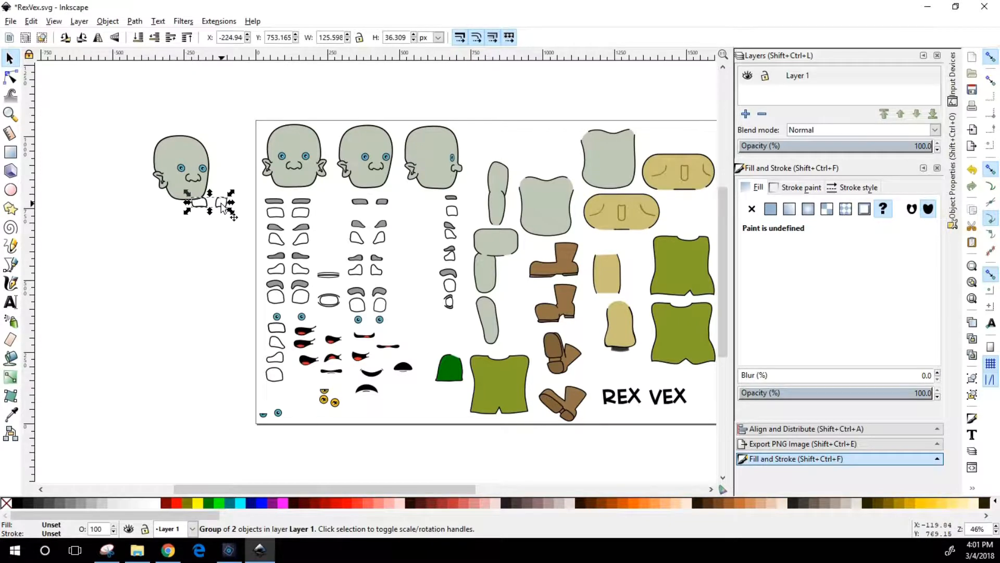
{"action": "left_click_drag", "start_coordinate": [222, 204], "coordinate": [230, 183]}
{"action": "left_click", "coordinate": [228, 274]}
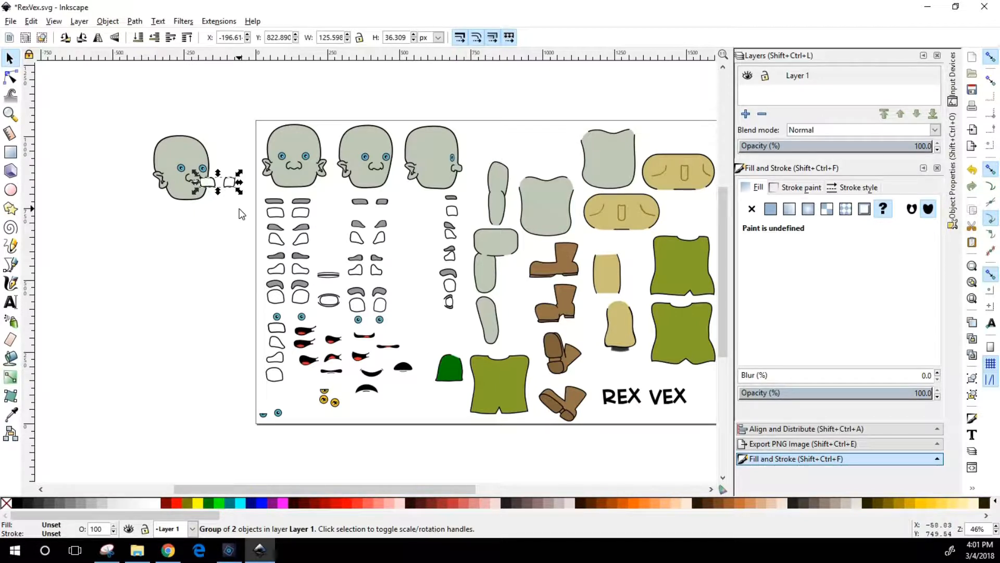
{"action": "left_click_drag", "start_coordinate": [215, 181], "coordinate": [198, 169]}
{"action": "left_click", "coordinate": [197, 220]}
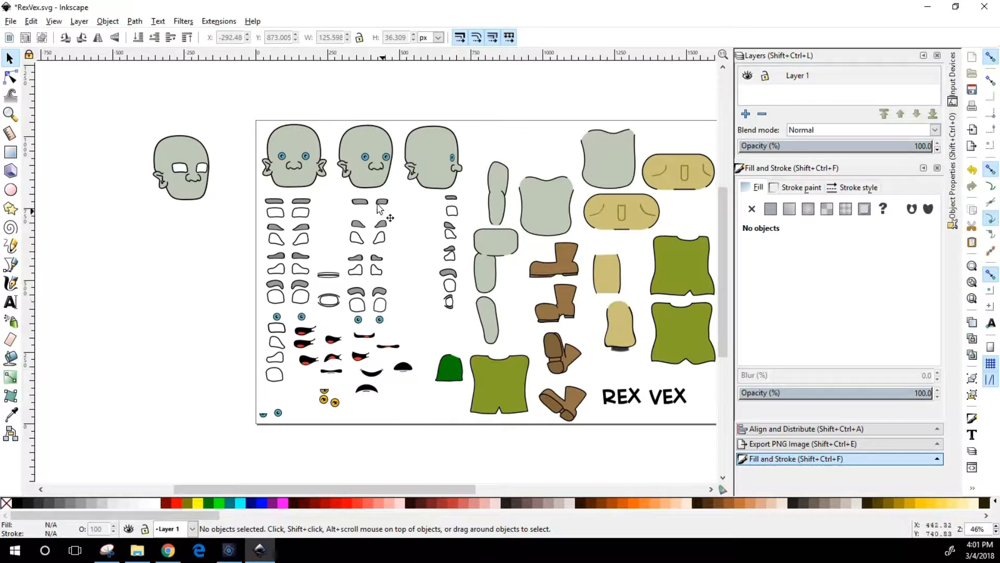
Duplicate the arched three-quarter eyebrows and the small open red mouth, placing the copies above the copied head's eyes and below its nose
{"action": "left_click", "coordinate": [382, 293]}
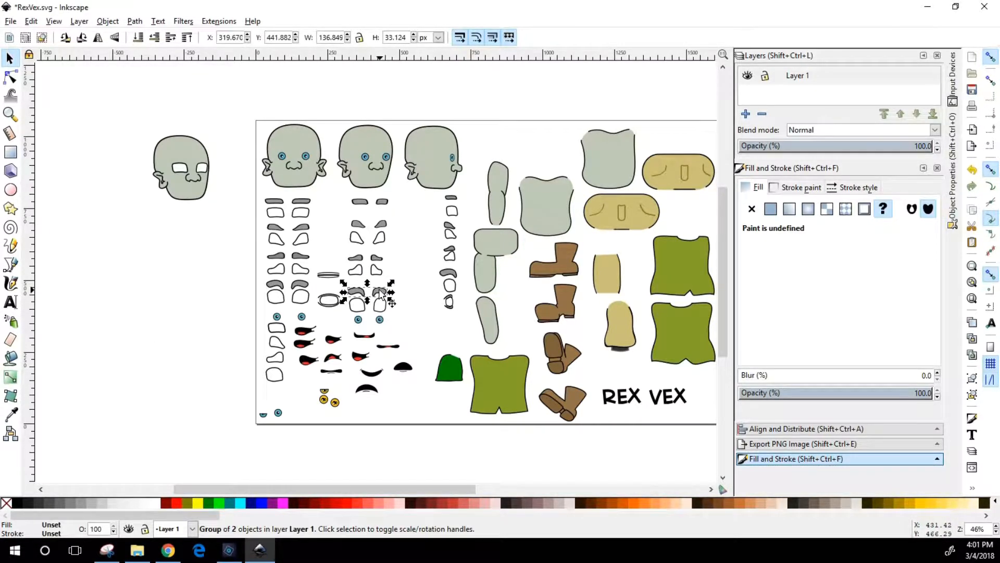
{"action": "key", "text": "ctrl"}
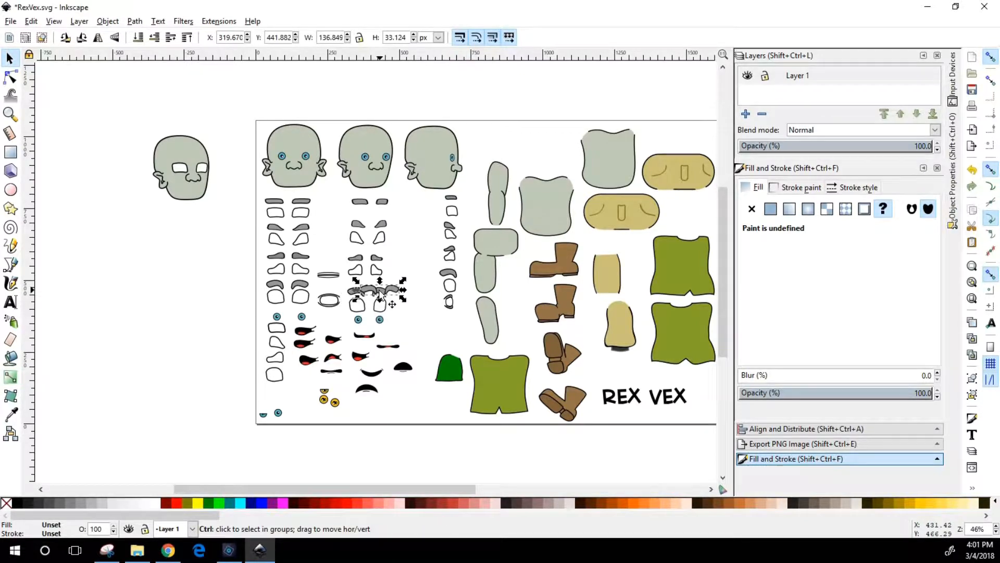
{"action": "left_click_drag", "start_coordinate": [382, 295], "coordinate": [204, 156]}
{"action": "left_click", "coordinate": [177, 275]}
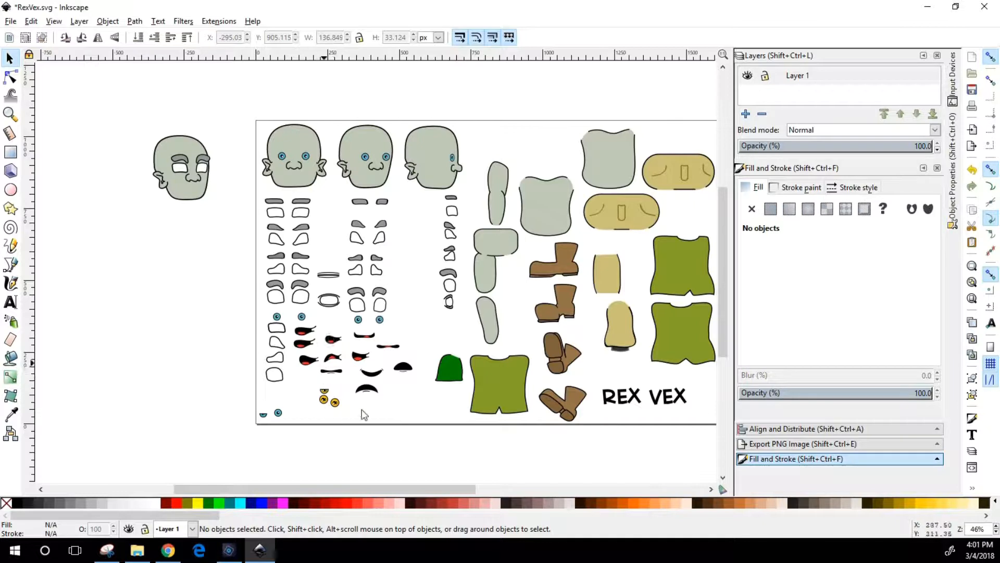
{"action": "left_click", "coordinate": [360, 360]}
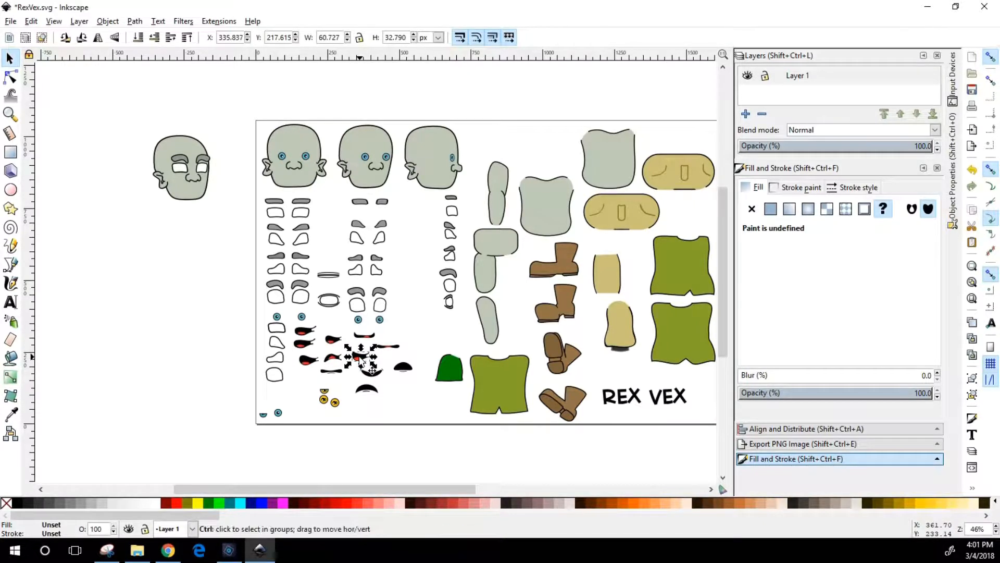
{"action": "left_click_drag", "start_coordinate": [360, 360], "coordinate": [187, 192]}
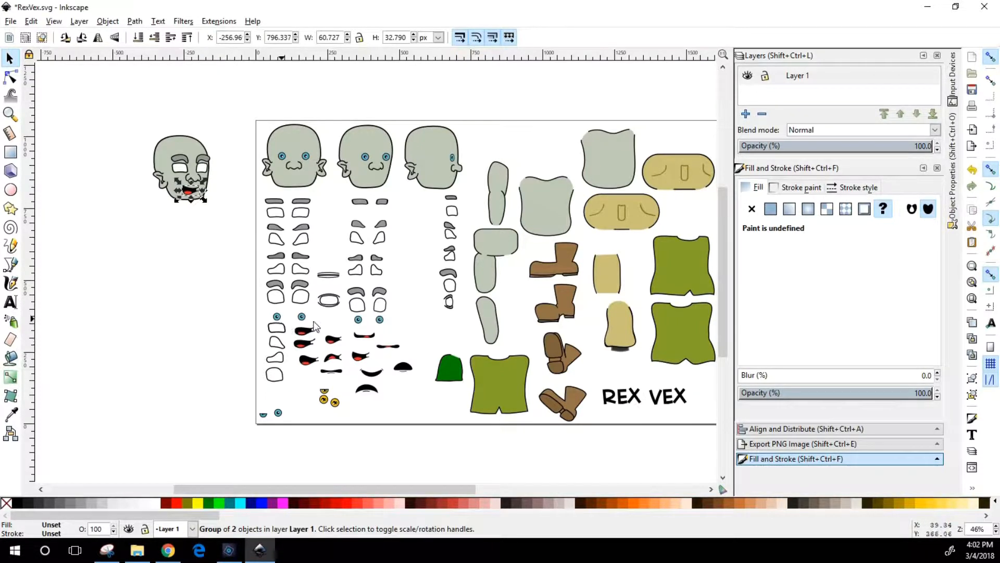
Shift the front-view irises slightly on the sheet and place a copy of the three-quarter irises over the copied head's eye whites
{"action": "mouse_move", "coordinate": [277, 315]}
{"action": "left_mouse_down"}
{"action": "mouse_move", "coordinate": [186, 173]}
{"action": "mouse_move", "coordinate": [242, 307]}
{"action": "mouse_move", "coordinate": [295, 299]}
{"action": "mouse_move", "coordinate": [287, 314]}
{"action": "left_mouse_up"}
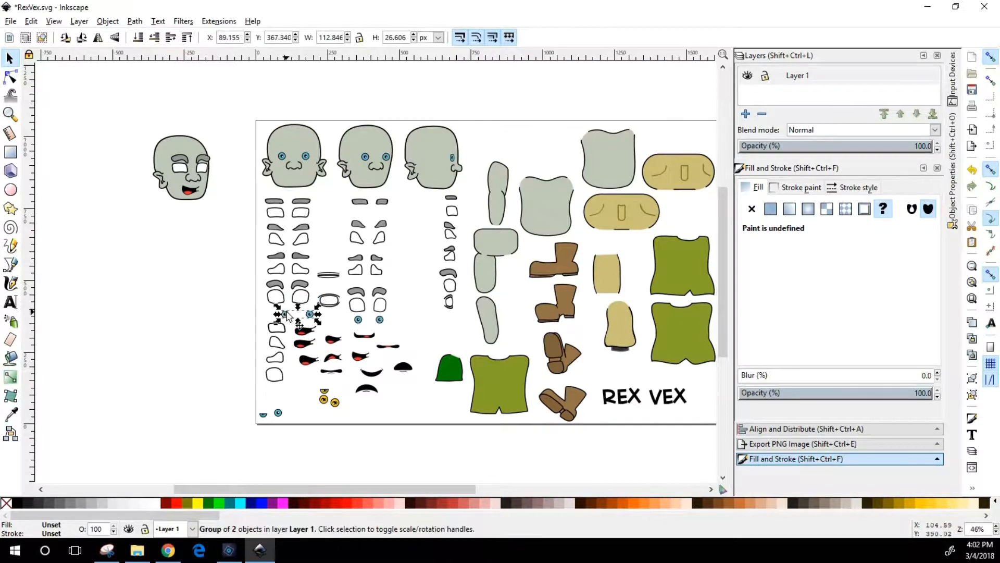
{"action": "left_click", "coordinate": [381, 319]}
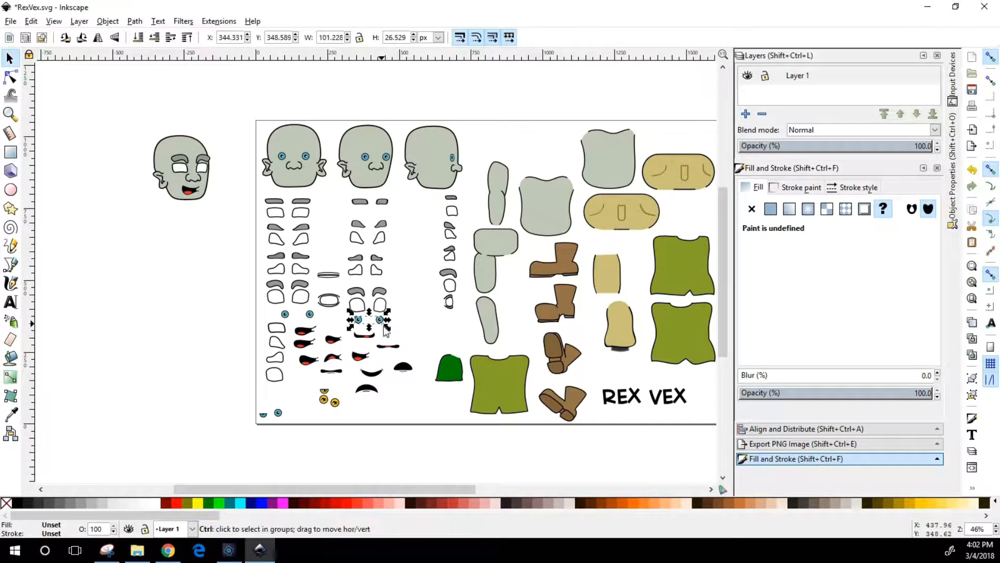
{"action": "left_click_drag", "start_coordinate": [380, 320], "coordinate": [210, 178]}
{"action": "left_click", "coordinate": [122, 146]}
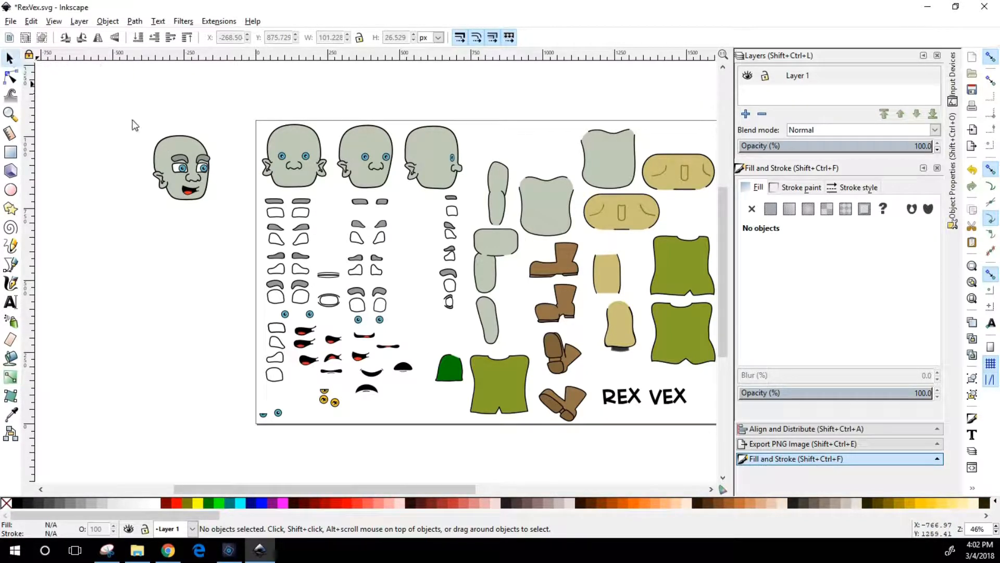
Group the copied head with its facial features and move the group to about X -376, Y 835 px
{"action": "left_click_drag", "start_coordinate": [127, 114], "coordinate": [228, 223]}
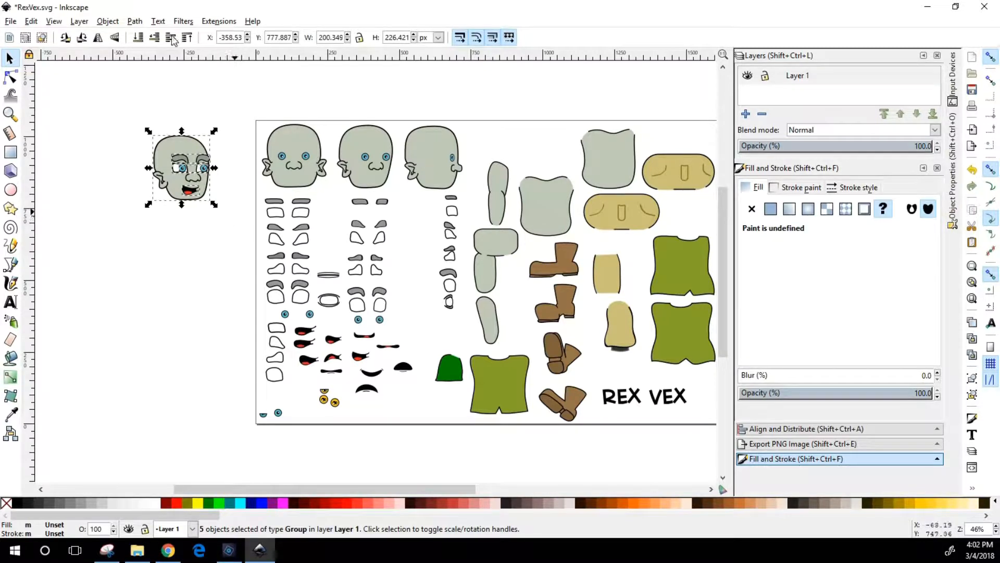
{"action": "left_click", "coordinate": [106, 24]}
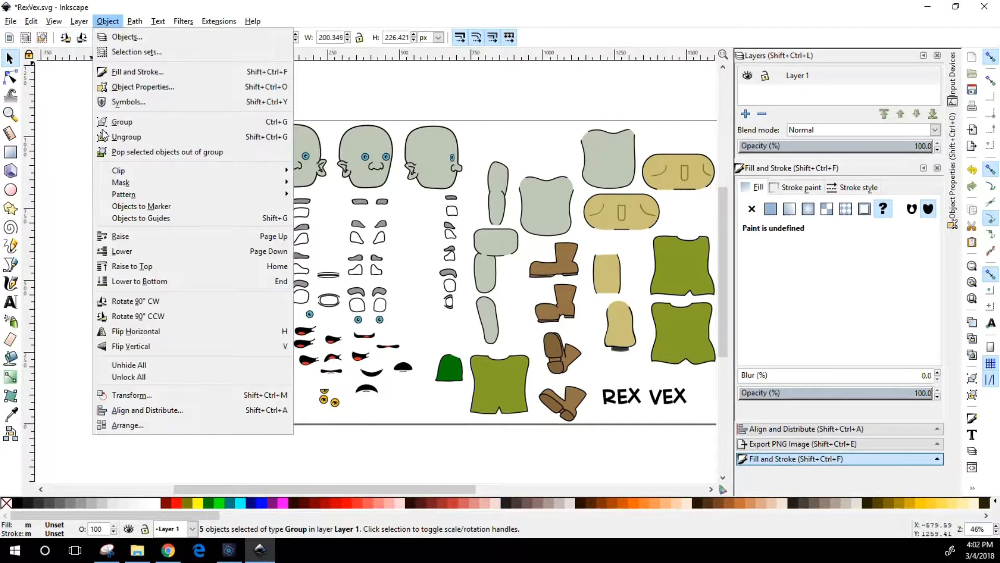
{"action": "left_click", "coordinate": [130, 122]}
{"action": "key", "text": "Escape"}
{"action": "left_click_drag", "start_coordinate": [207, 198], "coordinate": [183, 156]}
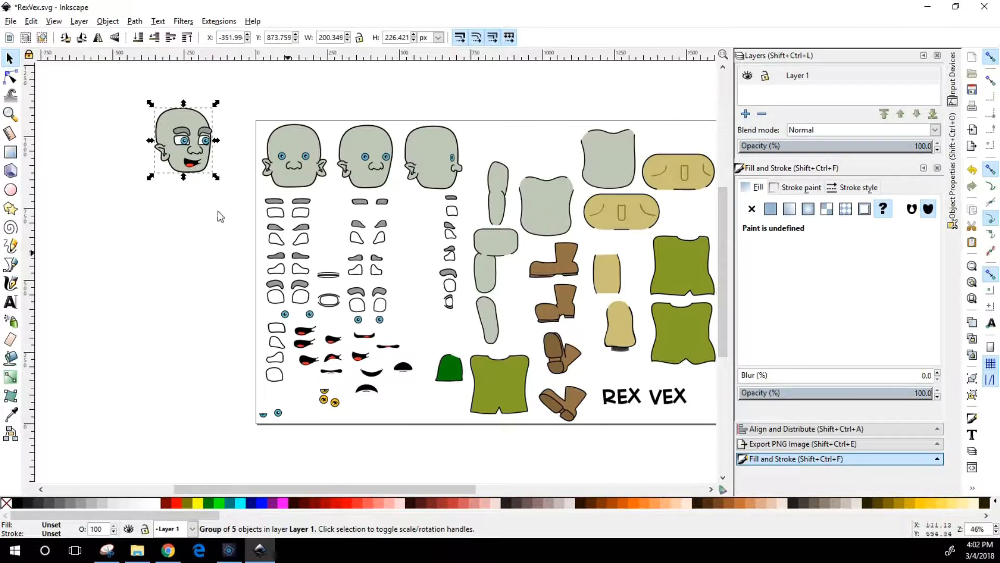
{"action": "left_click_drag", "start_coordinate": [178, 158], "coordinate": [171, 169]}
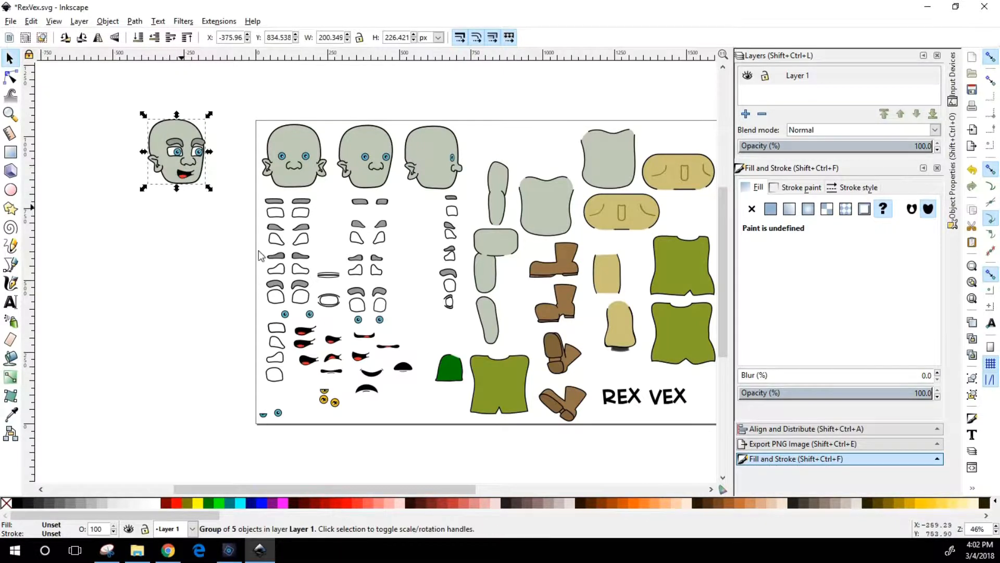
Duplicate the upper green shirt and place the copy beneath and behind the copied head, at about X -376, Y 655 px
{"action": "left_click", "coordinate": [696, 261]}
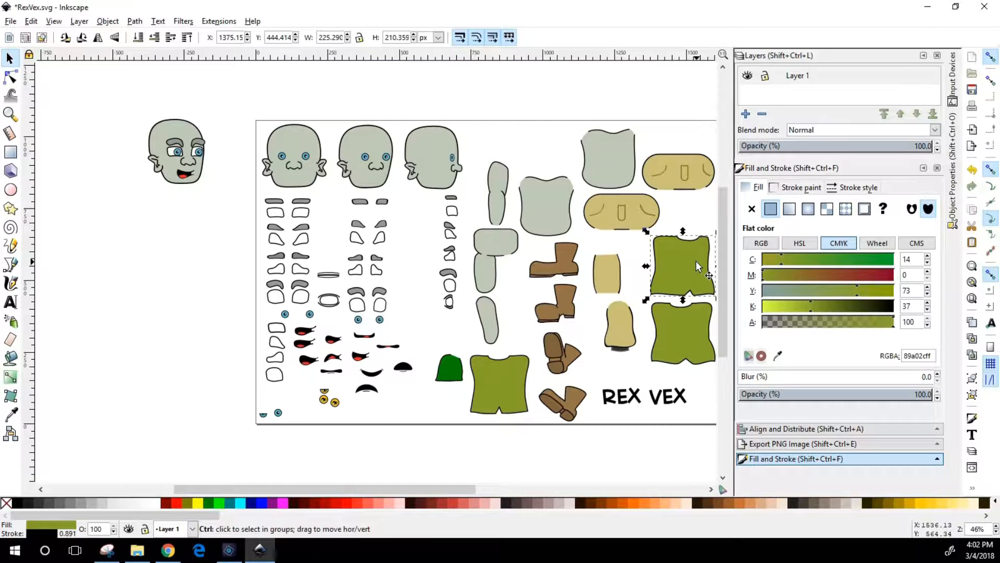
{"action": "left_click_drag", "start_coordinate": [696, 261], "coordinate": [173, 203]}
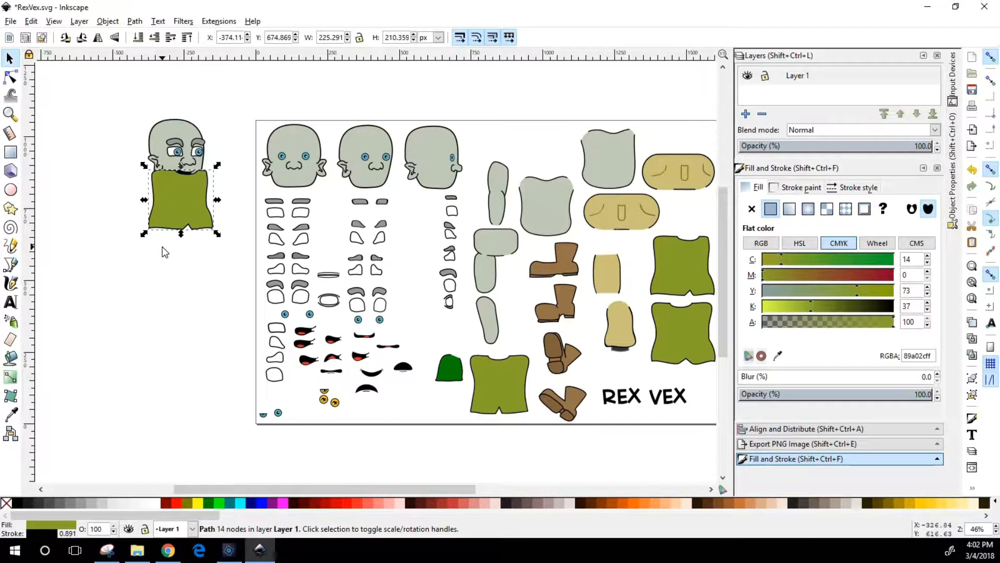
{"action": "key", "text": "Page_Down"}
{"action": "left_click", "coordinate": [181, 186]}
{"action": "left_click_drag", "start_coordinate": [180, 186], "coordinate": [179, 195]}
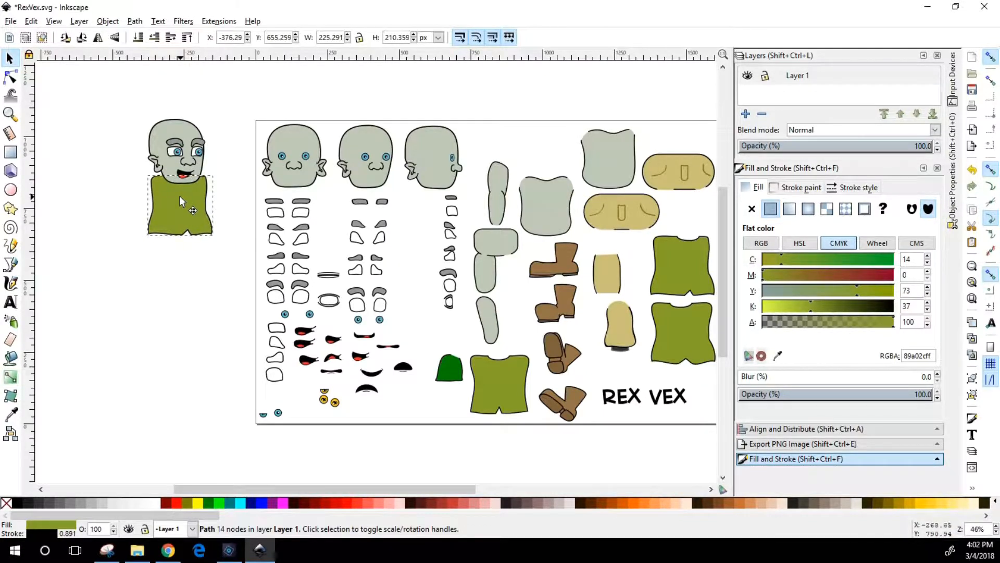
Duplicate the dark green sleeve and the narrow arm's two segments, and place the sleeve copy beside the copied shirt at about X -462, Y 741 px
{"action": "left_click", "coordinate": [454, 367]}
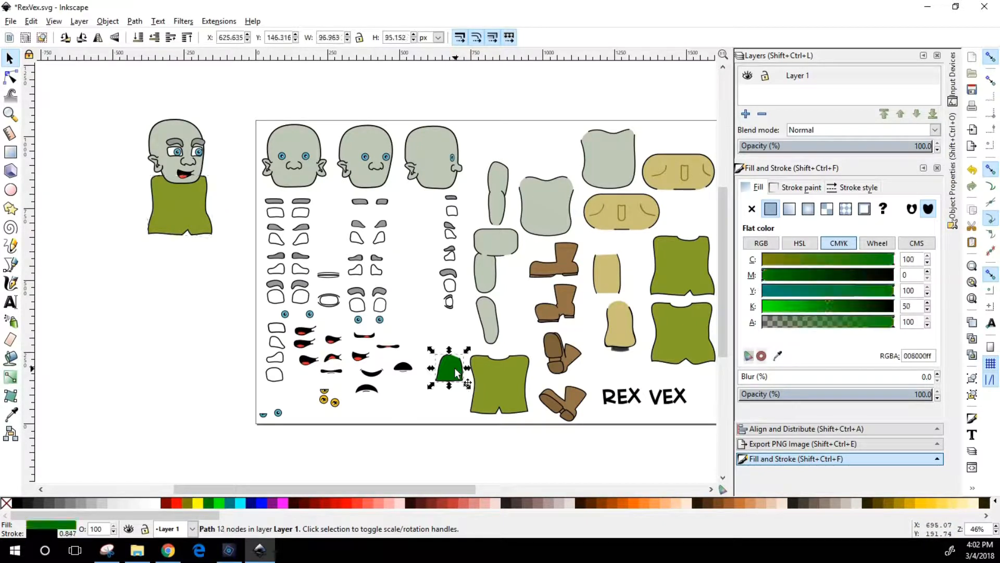
{"action": "left_click", "coordinate": [499, 180]}
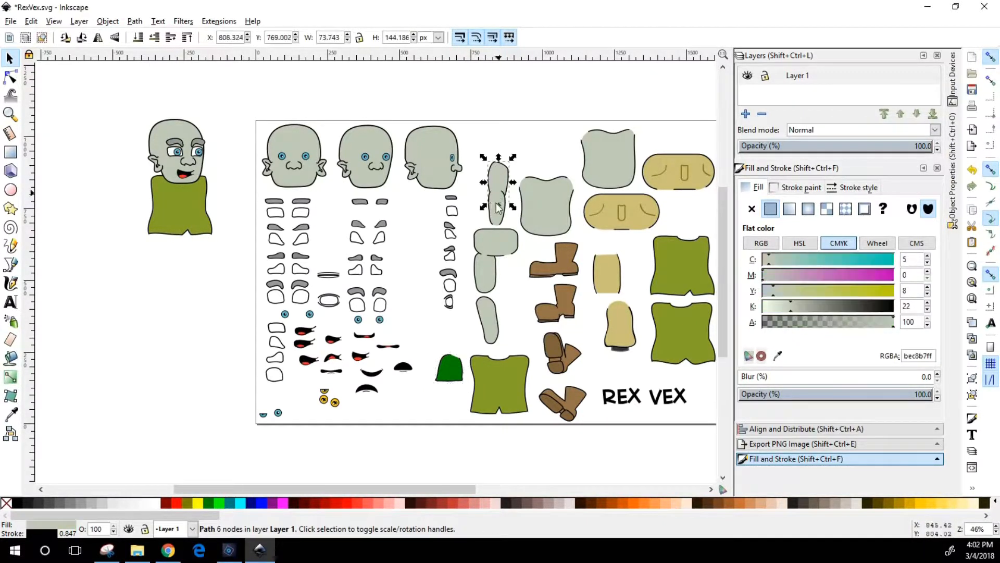
{"action": "left_click", "coordinate": [453, 368], "text": "shift"}
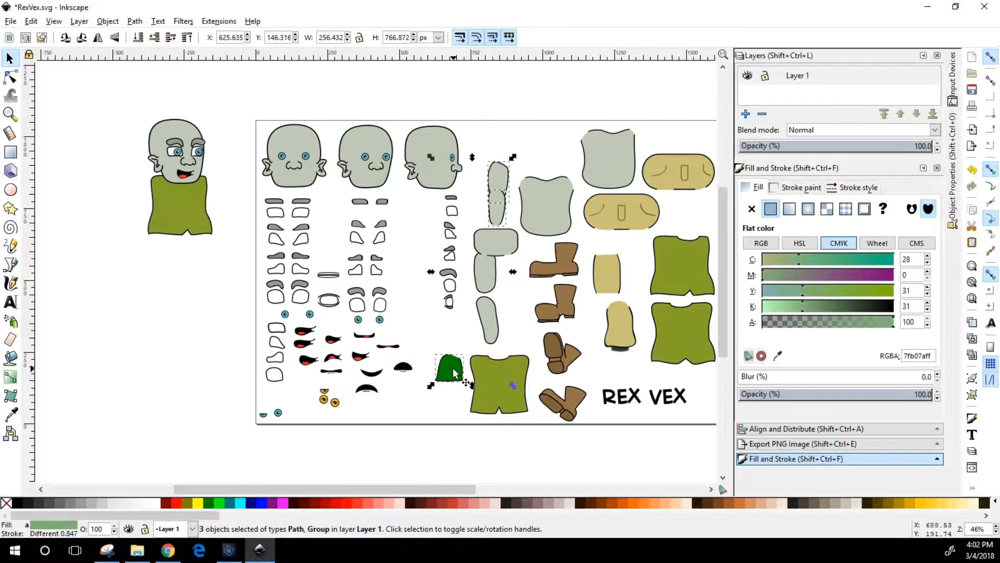
{"action": "key", "text": "ctrl+c"}
{"action": "key", "text": "ctrl+v"}
{"action": "left_click_drag", "start_coordinate": [457, 367], "coordinate": [185, 271]}
{"action": "key", "text": "ctrl+z"}
{"action": "key", "text": "ctrl+z"}
{"action": "left_click_drag", "start_coordinate": [186, 295], "coordinate": [138, 198]}
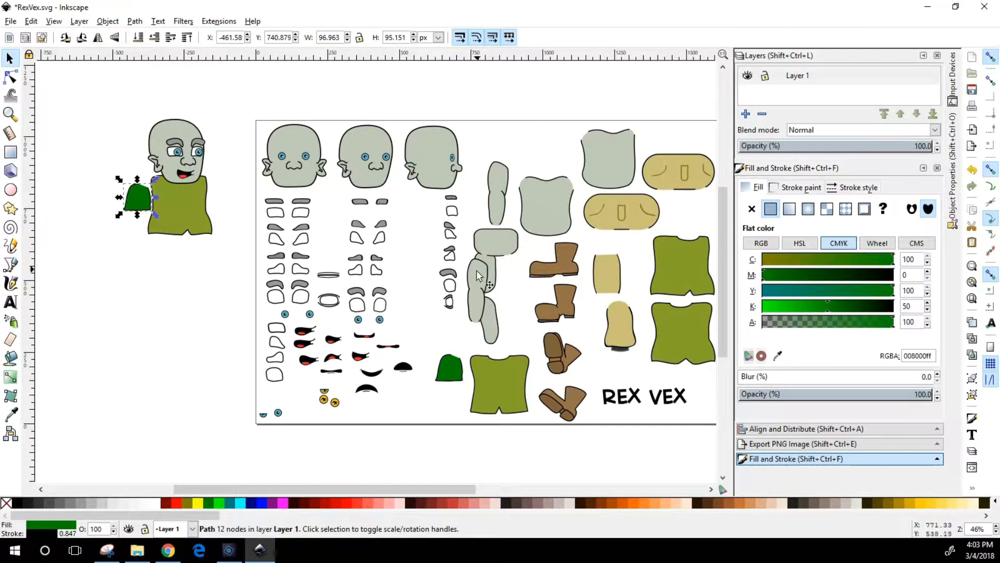
Spread the copied sleeve, upper arm and forearm apart in the empty space beside the copied head and shirt
{"action": "left_click", "coordinate": [478, 277]}
{"action": "left_click", "coordinate": [479, 279], "text": "shift"}
{"action": "left_click_drag", "start_coordinate": [480, 279], "coordinate": [101, 143]}
{"action": "left_click", "coordinate": [137, 187]}
{"action": "left_click", "coordinate": [136, 154]}
{"action": "left_click_drag", "start_coordinate": [139, 211], "coordinate": [110, 205]}
{"action": "left_click", "coordinate": [89, 277]}
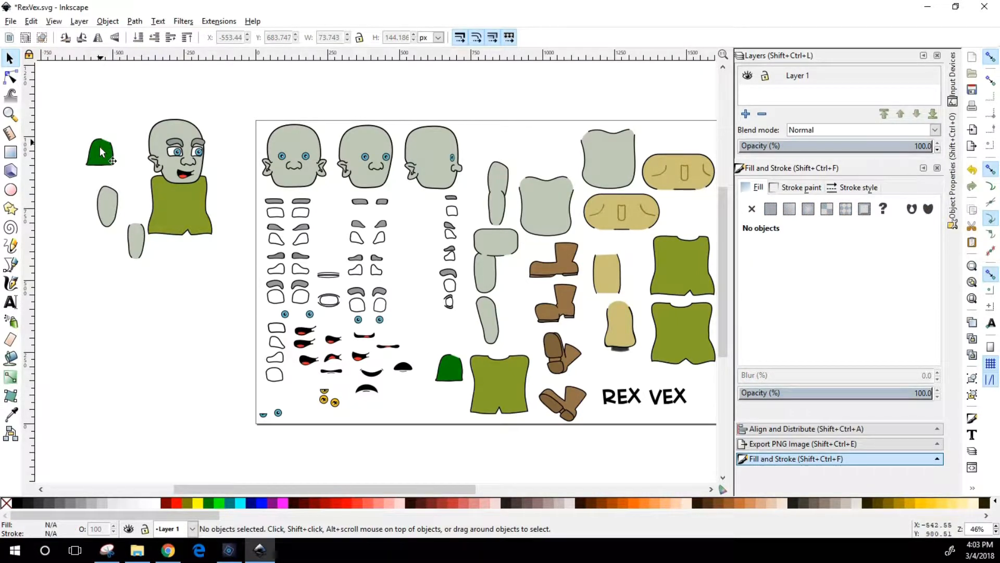
{"action": "left_click", "coordinate": [100, 153]}
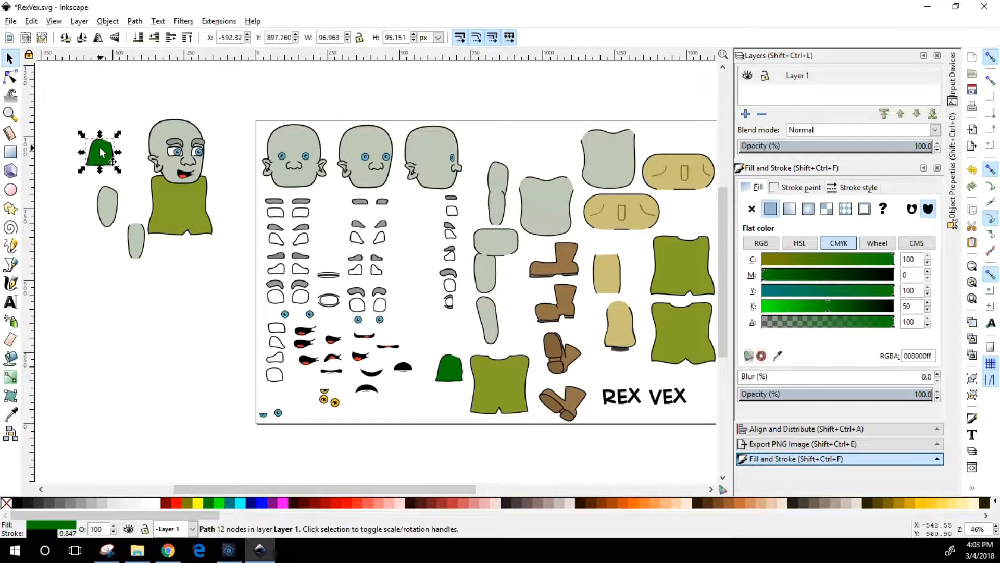
{"action": "left_click", "coordinate": [108, 204], "text": "shift"}
{"action": "left_click", "coordinate": [137, 250], "text": "shift"}
{"action": "mouse_move", "coordinate": [137, 250]}
{"action": "left_mouse_down"}
{"action": "mouse_move", "coordinate": [163, 305]}
{"action": "mouse_move", "coordinate": [151, 286]}
{"action": "mouse_move", "coordinate": [139, 291]}
{"action": "mouse_move", "coordinate": [122, 249]}
{"action": "left_mouse_up"}
{"action": "key", "text": "Escape"}
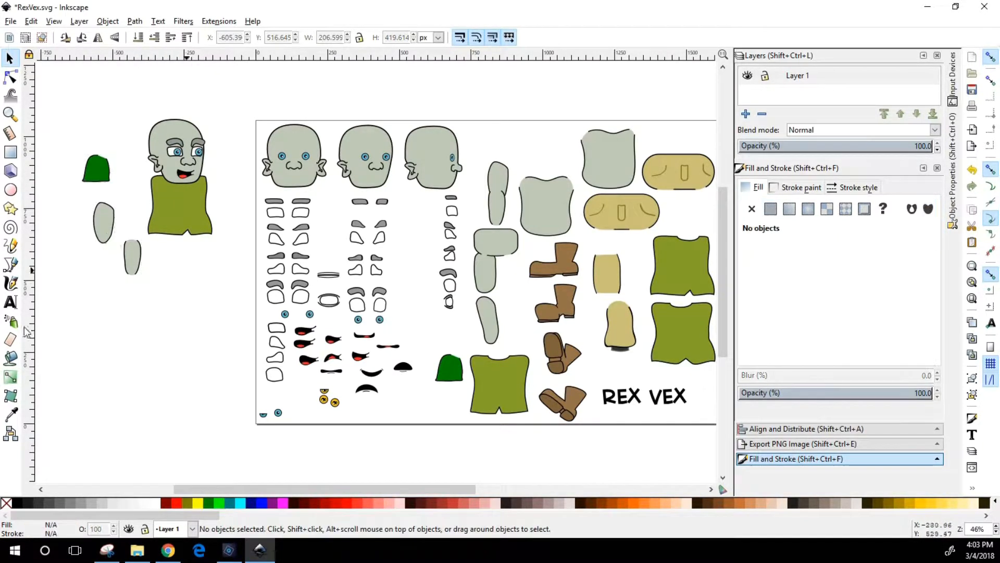
Assemble the arm, tucking the upper arm behind the sleeve at about X -588, Y 736 px and the forearm below at X -586, Y 652 px
{"action": "left_click_drag", "start_coordinate": [99, 204], "coordinate": [96, 203]}
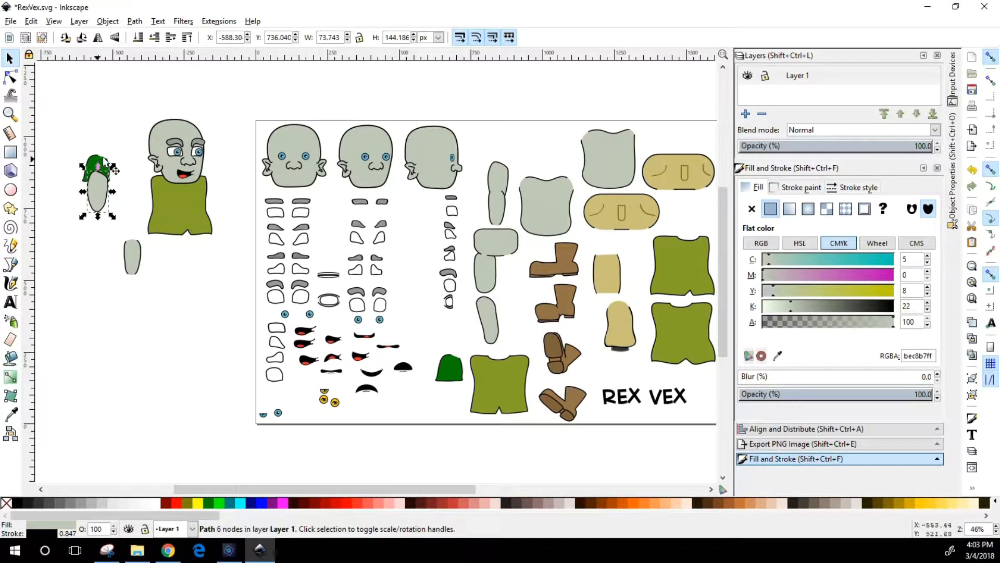
{"action": "left_click", "coordinate": [103, 160]}
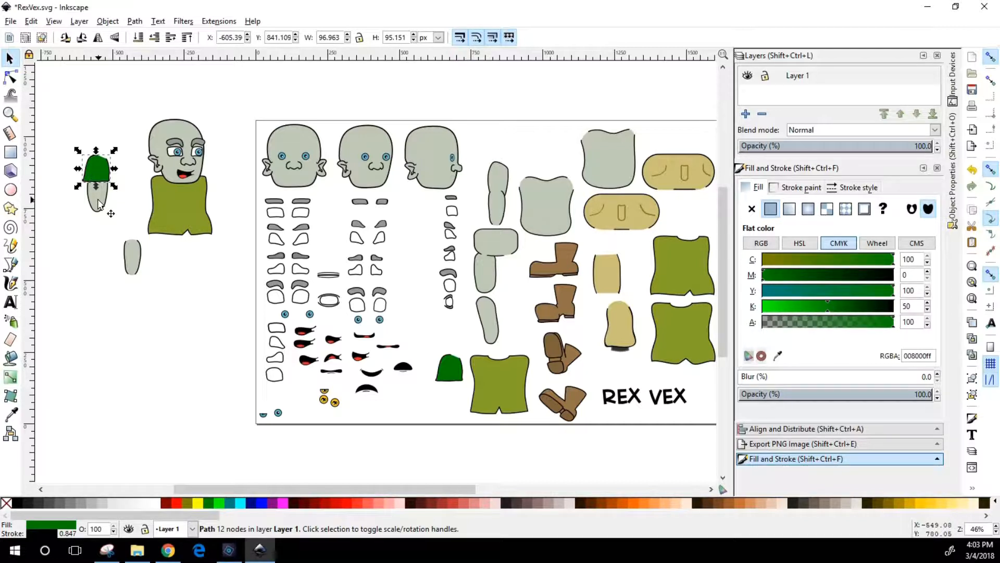
{"action": "left_click_drag", "start_coordinate": [136, 263], "coordinate": [103, 225]}
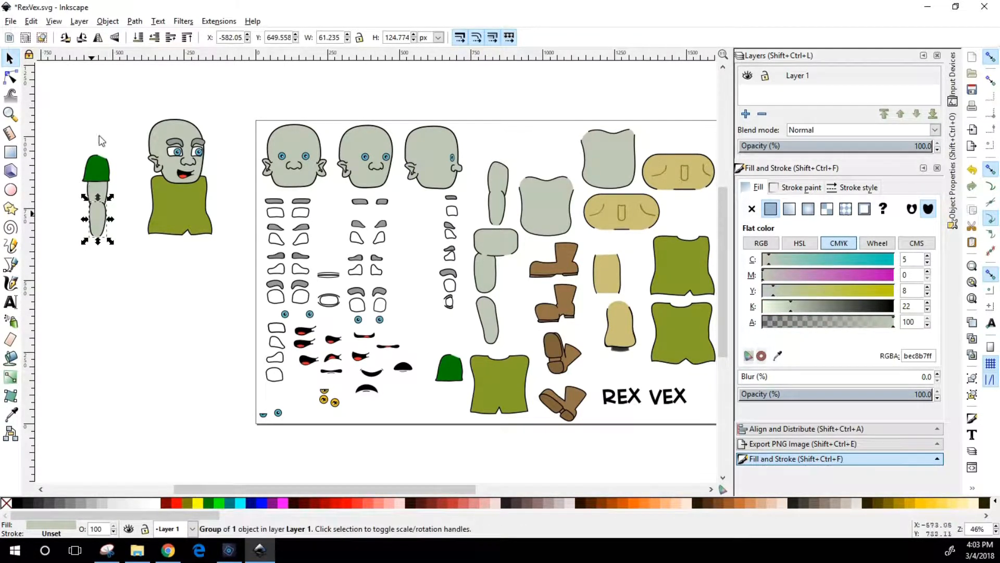
{"action": "left_click_drag", "start_coordinate": [100, 223], "coordinate": [98, 222]}
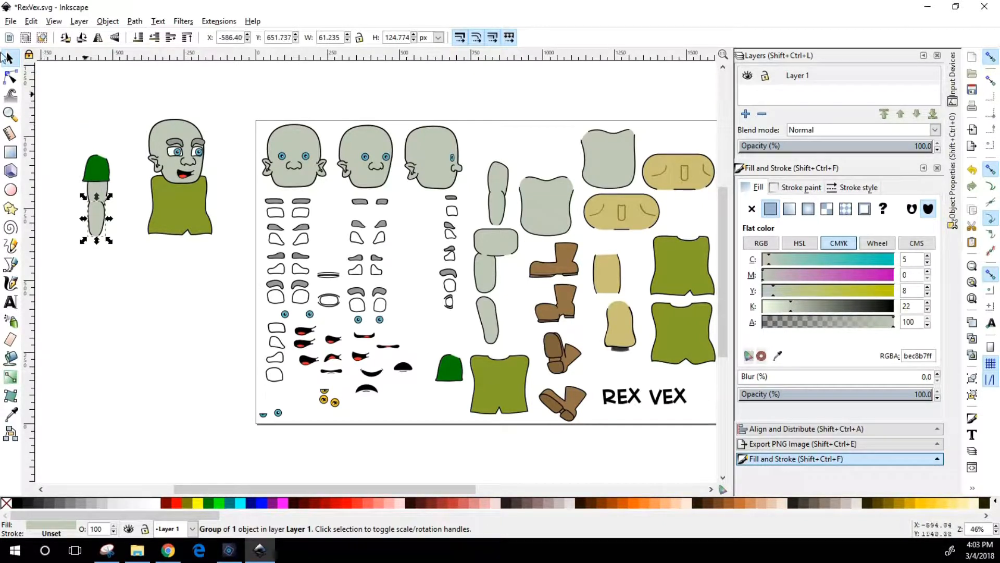
Examine the copied head, shirt and assembled arm beside the page at closer range
{"action": "left_click", "coordinate": [10, 113]}
{"action": "left_click_drag", "start_coordinate": [61, 117], "coordinate": [328, 355]}
{"action": "scroll", "coordinate": [415, 294], "scroll_direction": "up", "scroll_amount": 2}
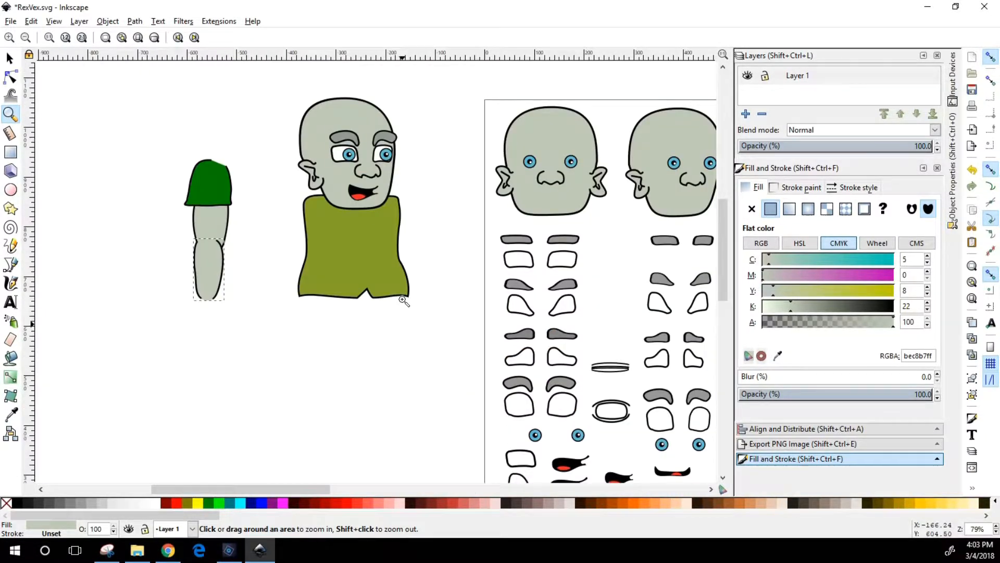
{"action": "scroll", "coordinate": [405, 291], "scroll_direction": "down", "scroll_amount": 2}
{"action": "scroll", "coordinate": [406, 289], "scroll_direction": "up", "scroll_amount": 4}
{"action": "scroll", "coordinate": [404, 294], "scroll_direction": "down", "scroll_amount": 2}
{"action": "scroll", "coordinate": [403, 301], "scroll_direction": "down", "scroll_amount": 2}
{"action": "scroll", "coordinate": [403, 300], "scroll_direction": "up", "scroll_amount": 4}
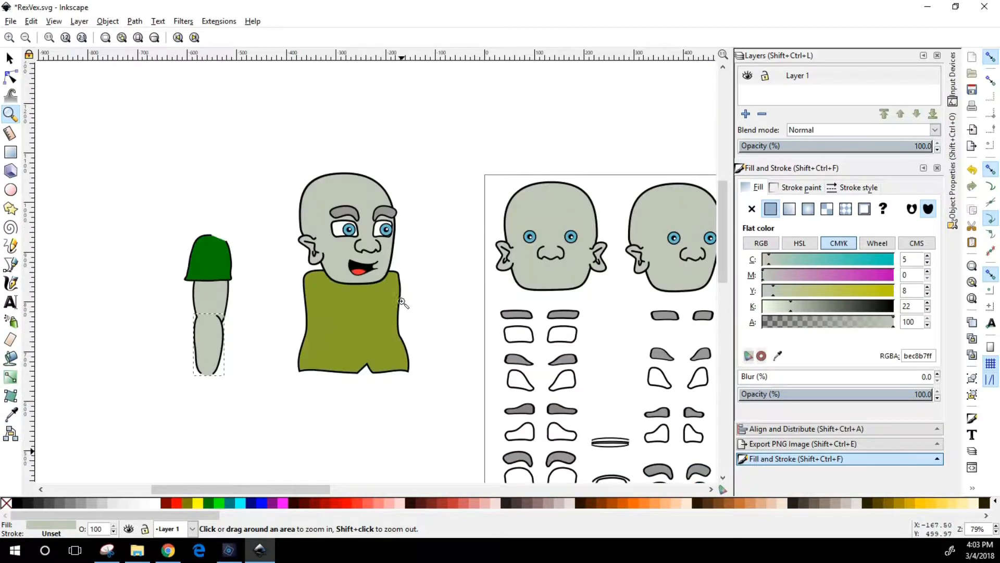
{"action": "scroll", "coordinate": [403, 300], "scroll_direction": "down", "scroll_amount": 4}
{"action": "scroll", "coordinate": [403, 299], "scroll_direction": "up", "scroll_amount": 3}
{"action": "scroll", "coordinate": [403, 300], "scroll_direction": "down", "scroll_amount": 3}
{"action": "scroll", "coordinate": [405, 298], "scroll_direction": "up", "scroll_amount": 3}
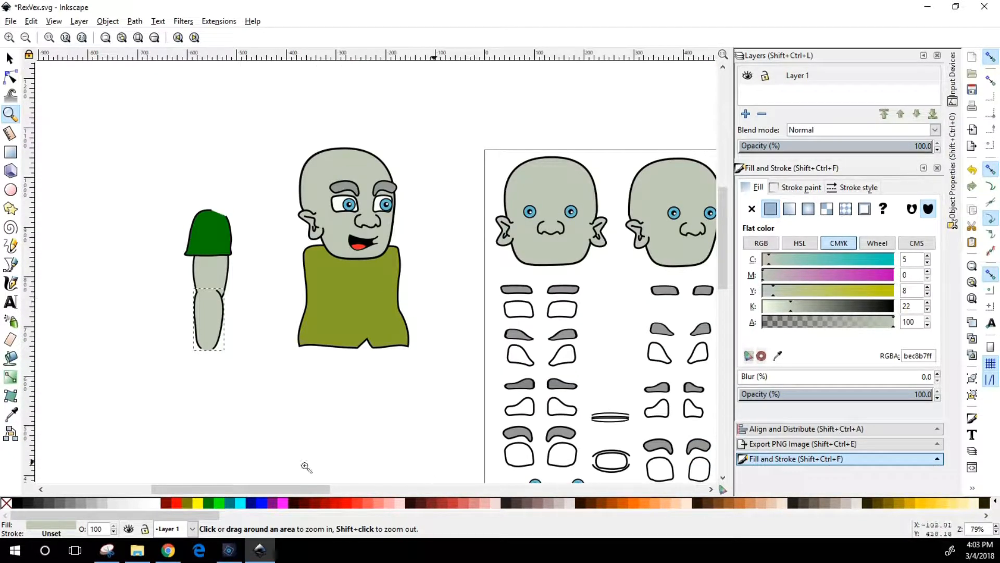
{"action": "scroll", "coordinate": [307, 490], "scroll_direction": "right", "scroll_amount": 6}
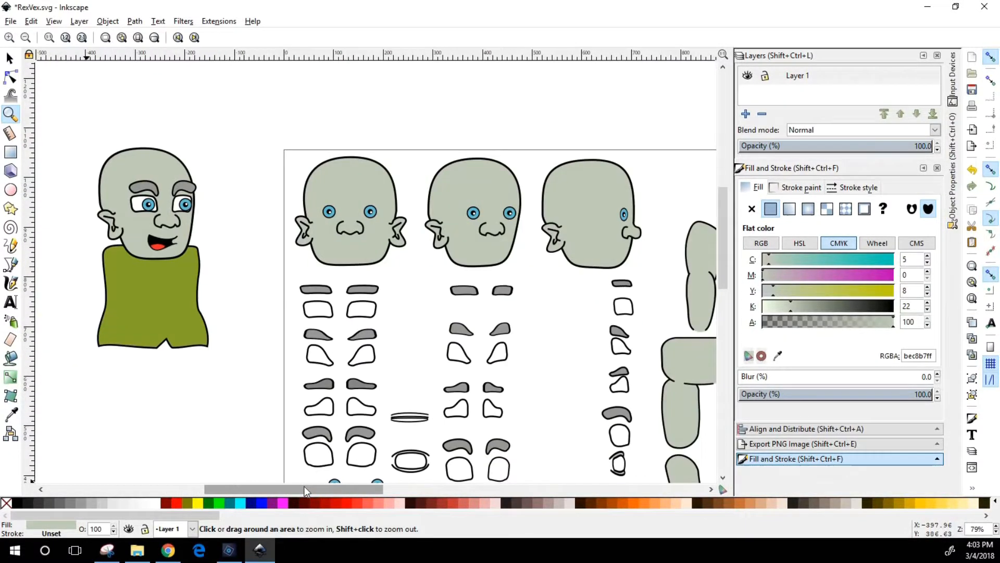
{"action": "scroll", "coordinate": [305, 487], "scroll_direction": "left", "scroll_amount": 5}
{"action": "left_click_drag", "start_coordinate": [311, 489], "coordinate": [307, 490]}
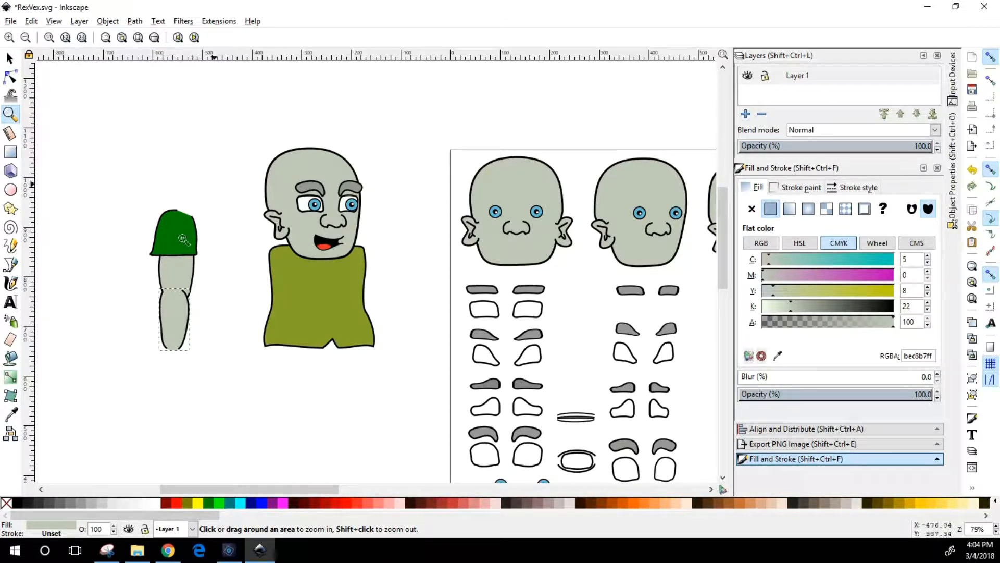
Edit the copied shirt's nodes, adjusting its waist curve and shifting the hem notch's peak to about X -243, Y 676 px
{"action": "left_click", "coordinate": [11, 79]}
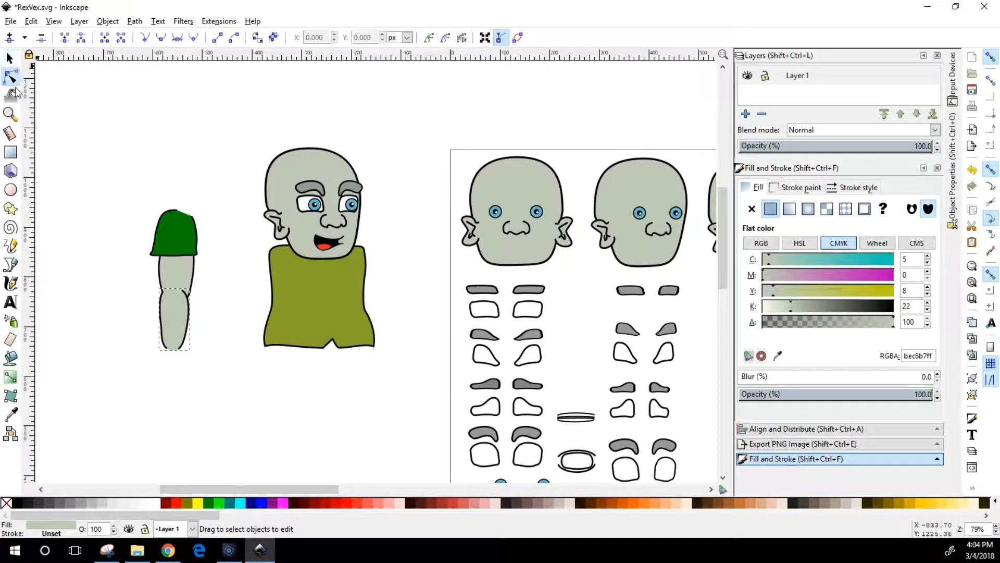
{"action": "left_click", "coordinate": [121, 135]}
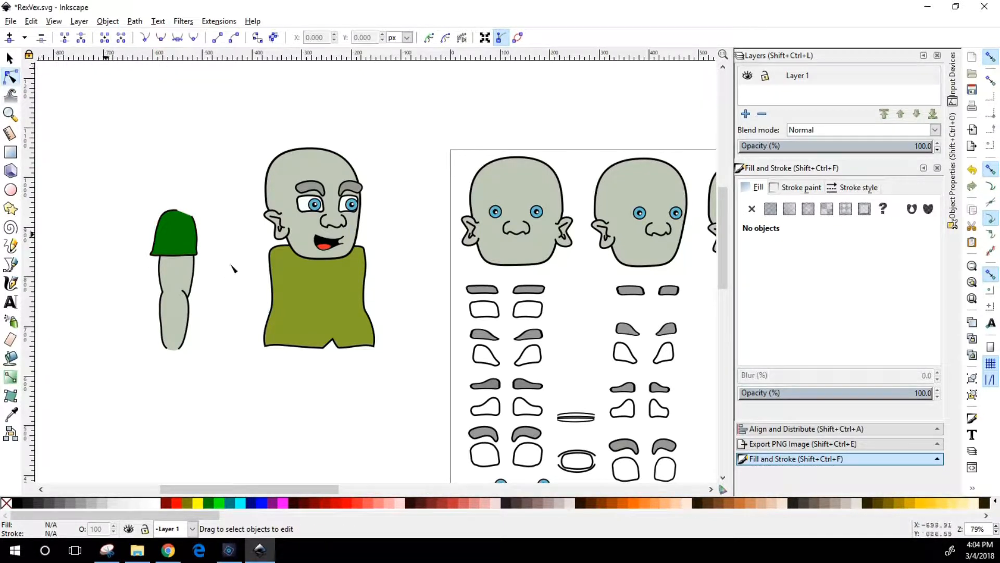
{"action": "left_click", "coordinate": [280, 313]}
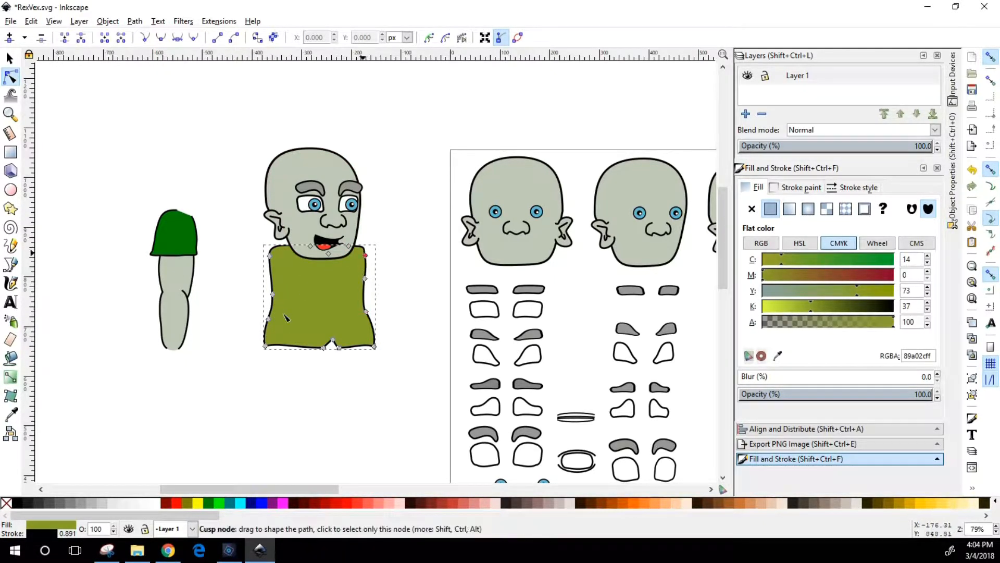
{"action": "left_click", "coordinate": [272, 295]}
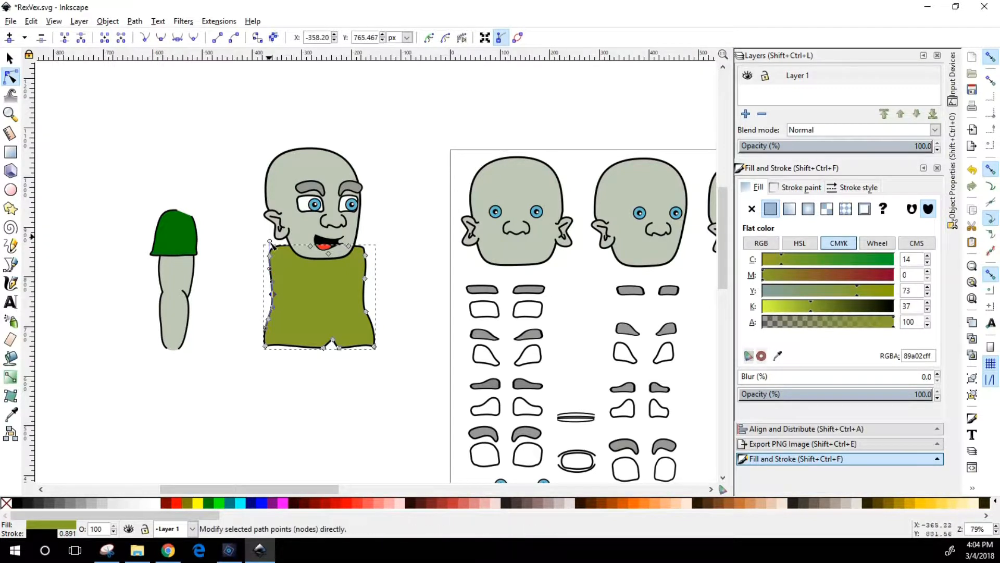
{"action": "left_click", "coordinate": [11, 115]}
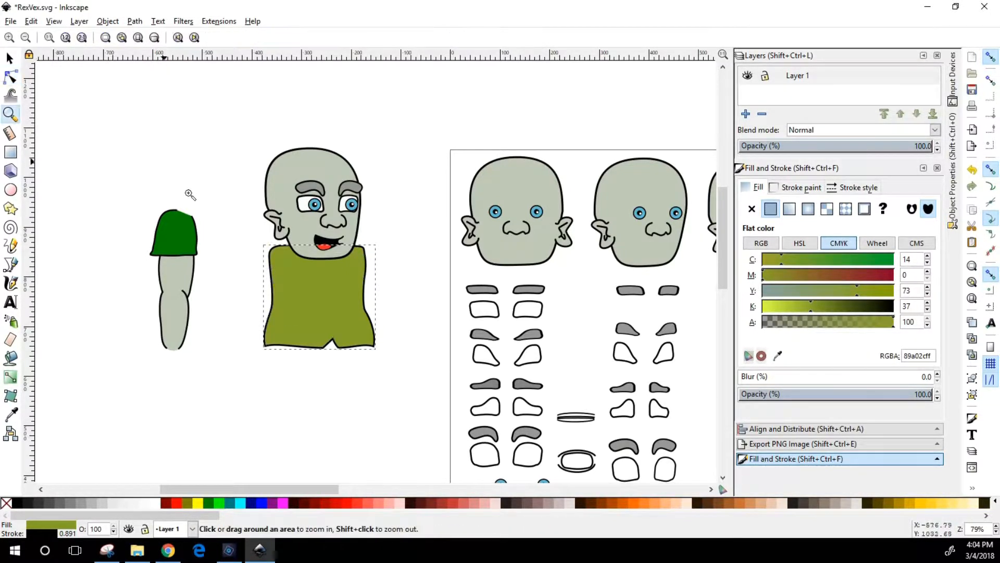
{"action": "left_click_drag", "start_coordinate": [354, 406], "coordinate": [229, 217]}
{"action": "left_click", "coordinate": [11, 77]}
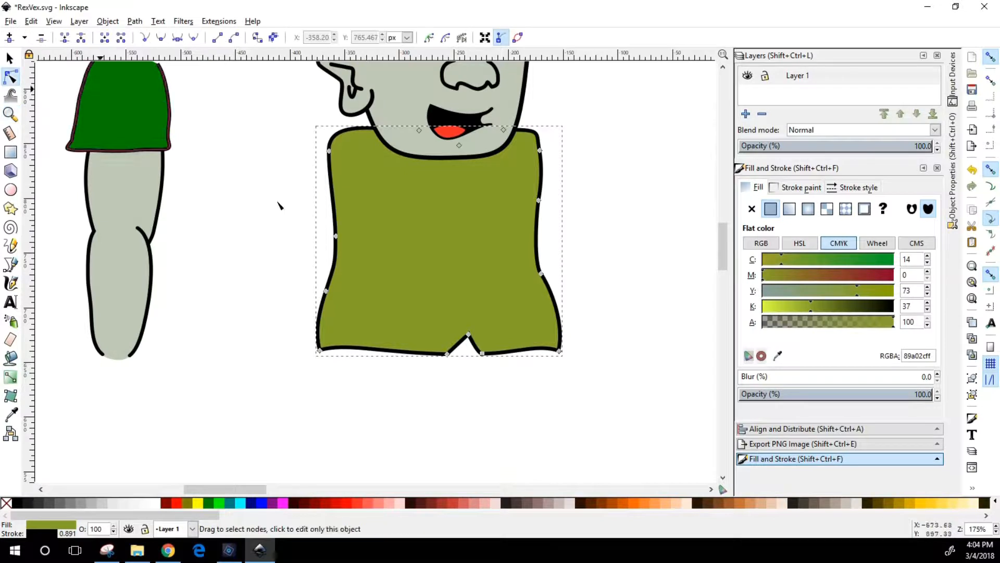
{"action": "left_click", "coordinate": [337, 238]}
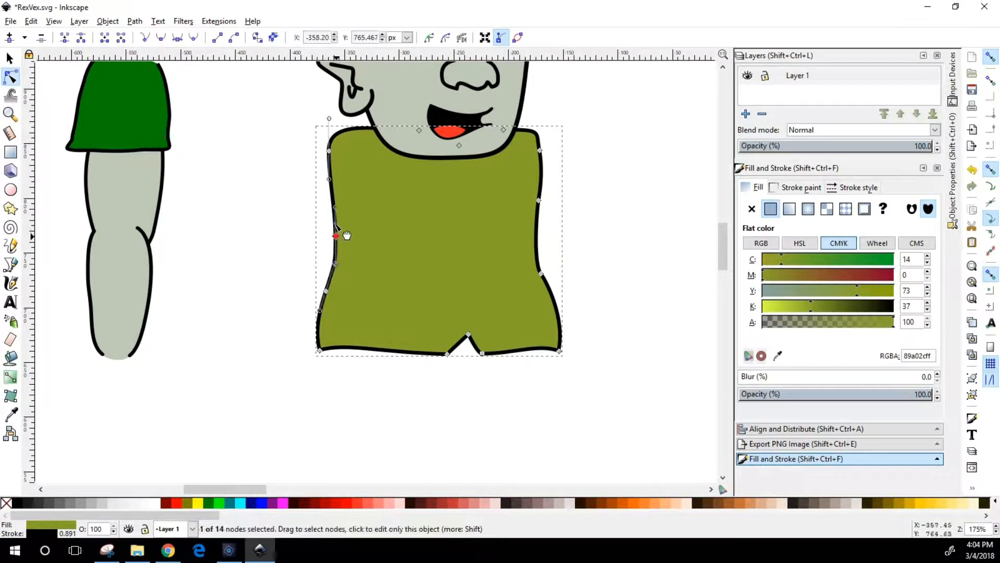
{"action": "mouse_move", "coordinate": [339, 217]}
{"action": "left_mouse_down"}
{"action": "mouse_move", "coordinate": [306, 214]}
{"action": "mouse_move", "coordinate": [339, 208]}
{"action": "mouse_move", "coordinate": [327, 191]}
{"action": "mouse_move", "coordinate": [341, 212]}
{"action": "mouse_move", "coordinate": [319, 209]}
{"action": "mouse_move", "coordinate": [334, 206]}
{"action": "left_mouse_up"}
{"action": "left_click_drag", "start_coordinate": [470, 333], "coordinate": [462, 334]}
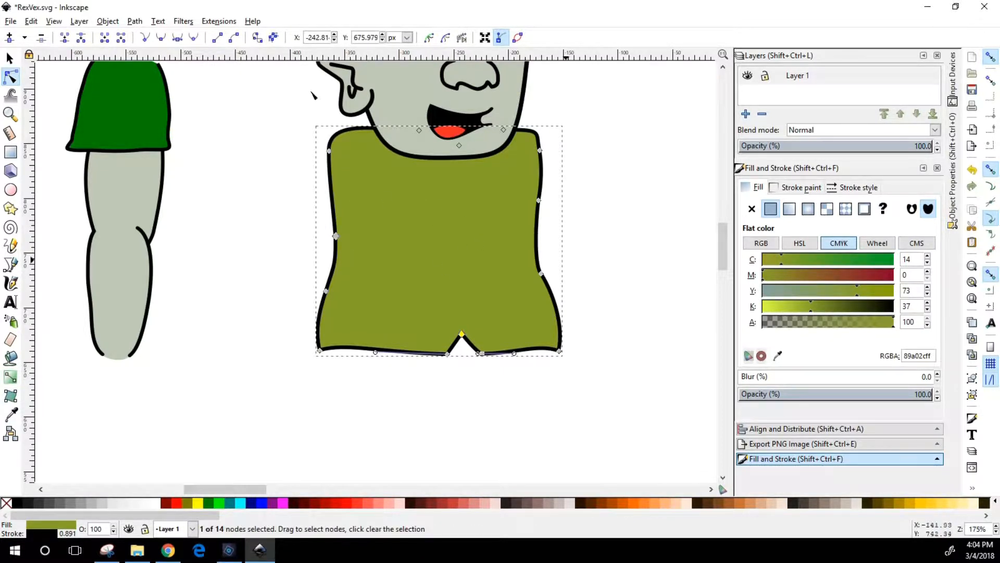
{"action": "left_click", "coordinate": [8, 56]}
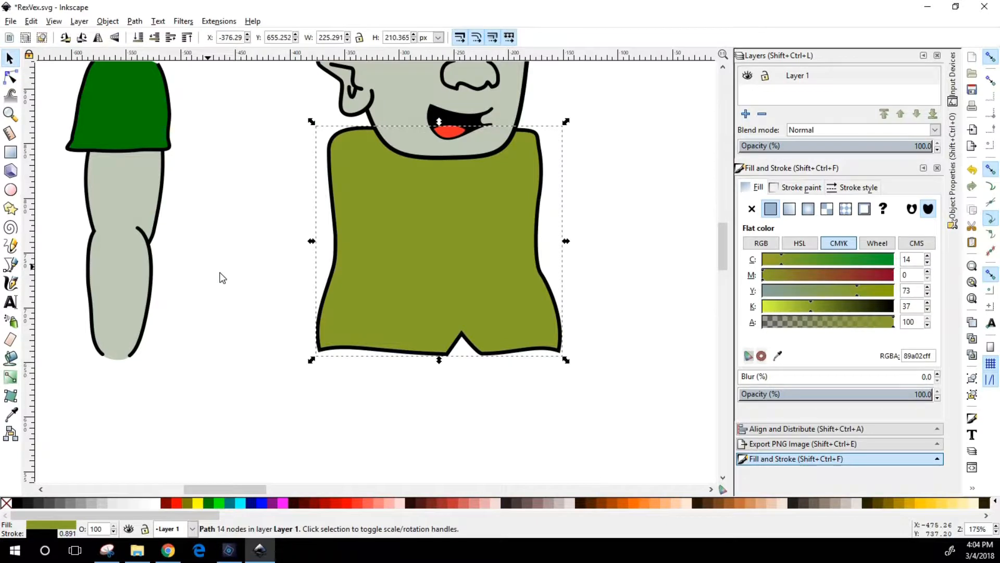
{"action": "left_click", "coordinate": [219, 273]}
Recolor both eyebrows inside the copied head group with the dark brown fill 6c5353
{"action": "scroll", "coordinate": [673, 325], "scroll_direction": "up", "scroll_amount": 7}
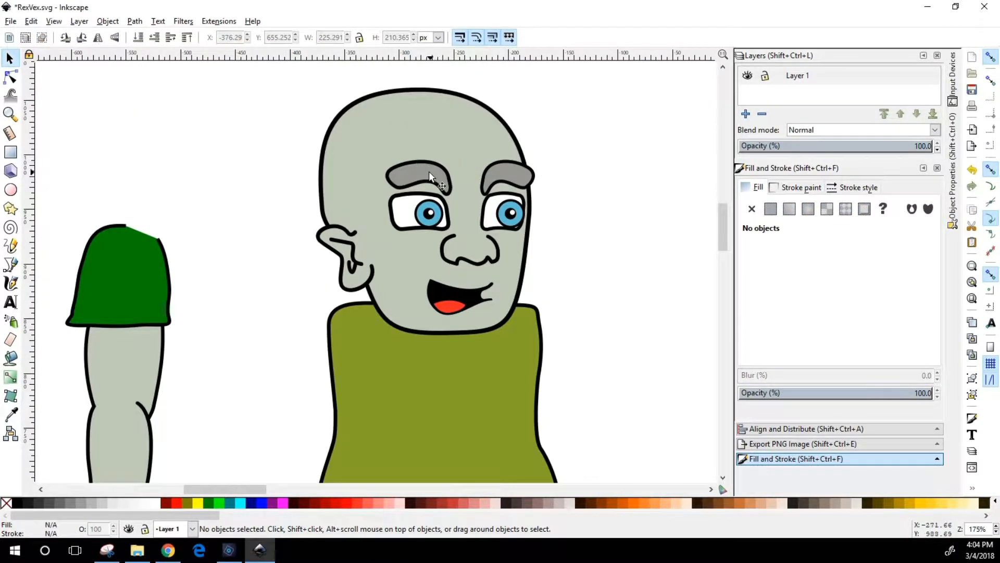
{"action": "left_click", "coordinate": [429, 171]}
{"action": "left_click", "coordinate": [12, 82]}
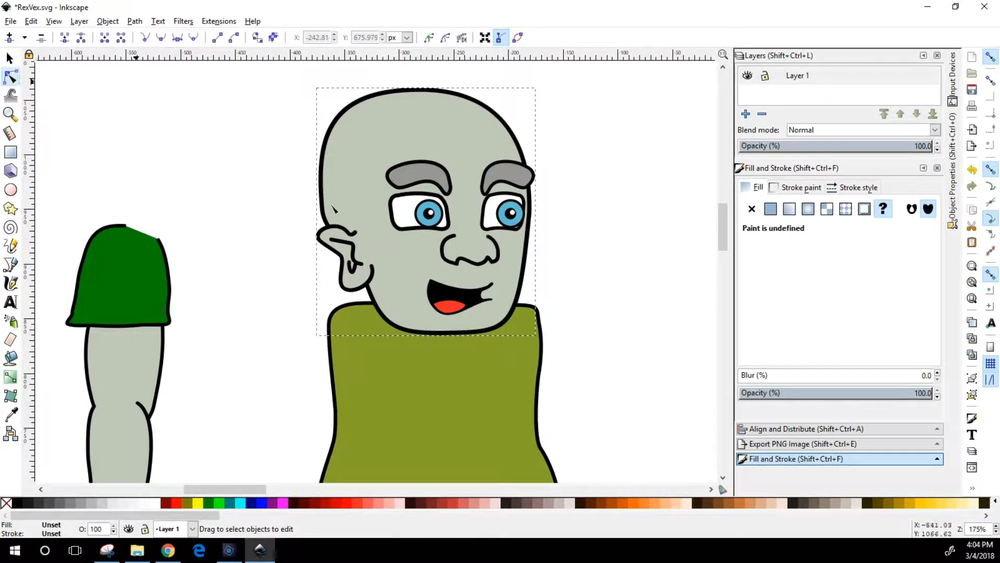
{"action": "left_click", "coordinate": [426, 176]}
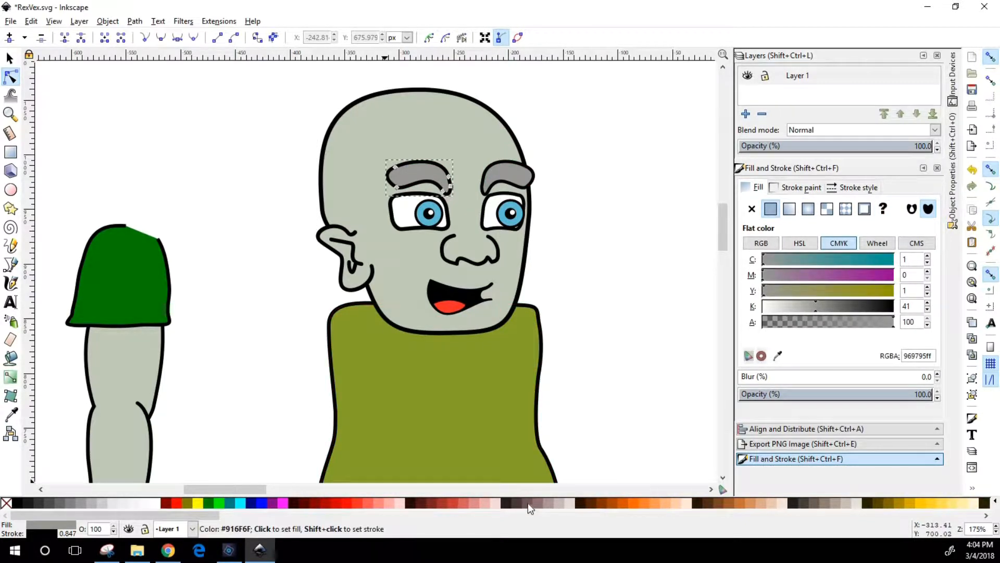
{"action": "left_click", "coordinate": [526, 503]}
{"action": "left_click", "coordinate": [529, 179]}
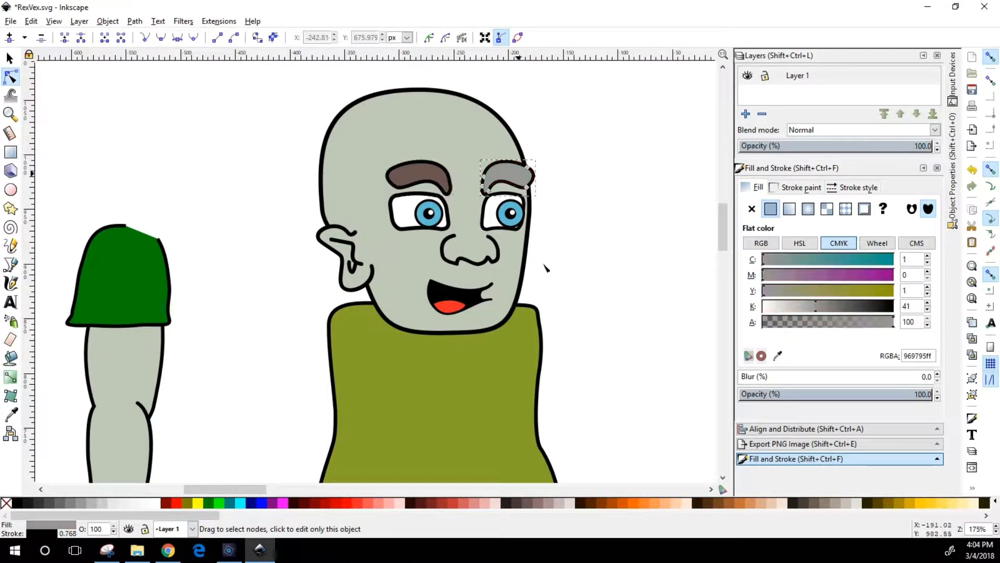
{"action": "left_click", "coordinate": [519, 501]}
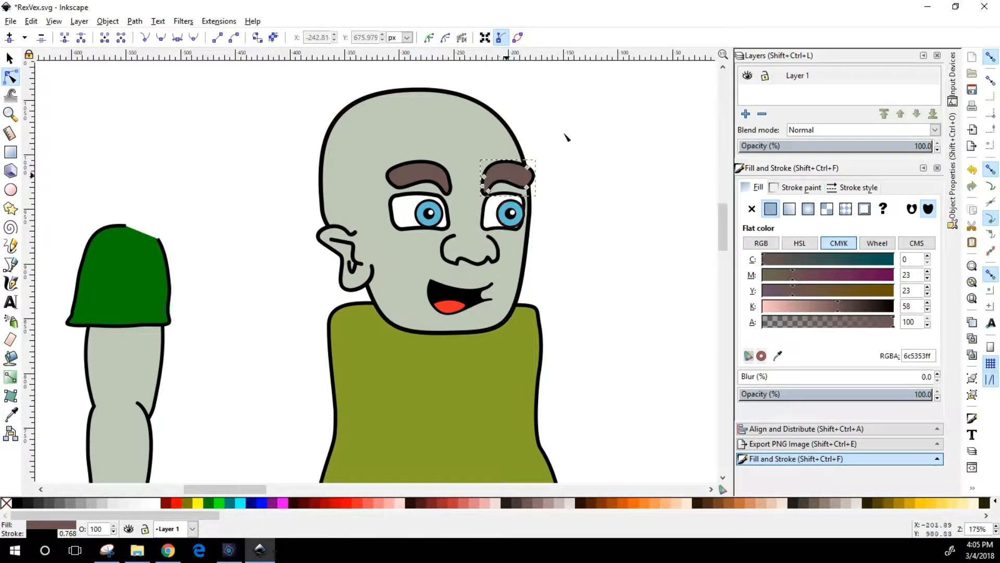
Move the grouped head across the shirt's neckline to about X -351, Y 832 px
{"action": "left_click", "coordinate": [9, 57]}
{"action": "left_click", "coordinate": [161, 174]}
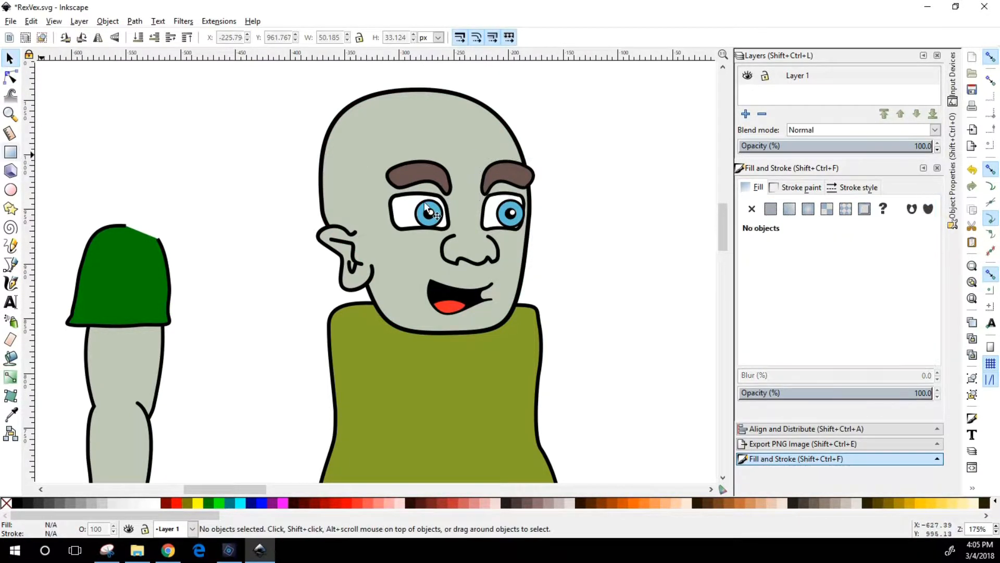
{"action": "left_click", "coordinate": [459, 197]}
{"action": "left_click_drag", "start_coordinate": [458, 226], "coordinate": [488, 220]}
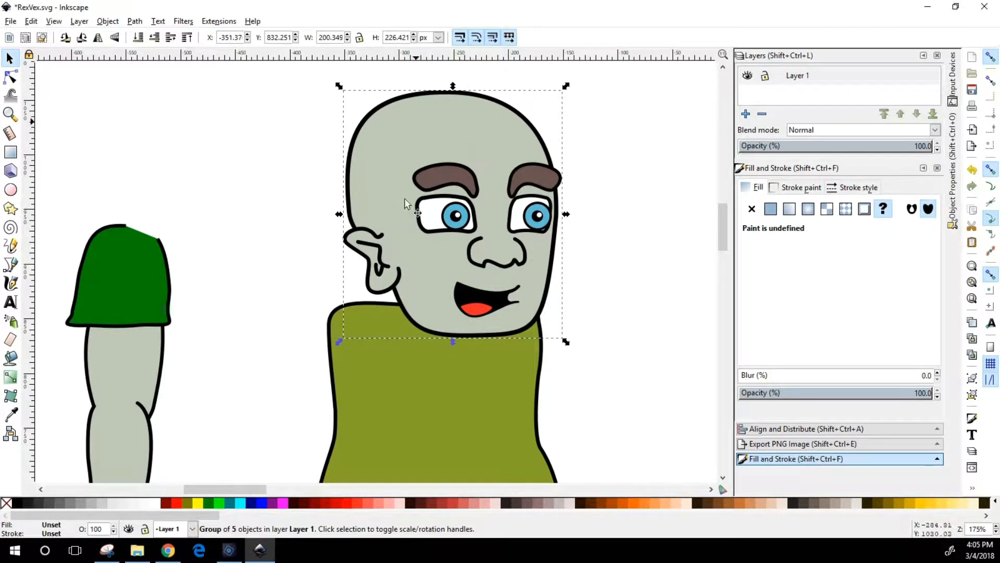
Shift the head to about X -365, Y 833 px and place the green sleeve and upper arm over the shirt's shoulder
{"action": "left_click_drag", "start_coordinate": [469, 246], "coordinate": [462, 221]}
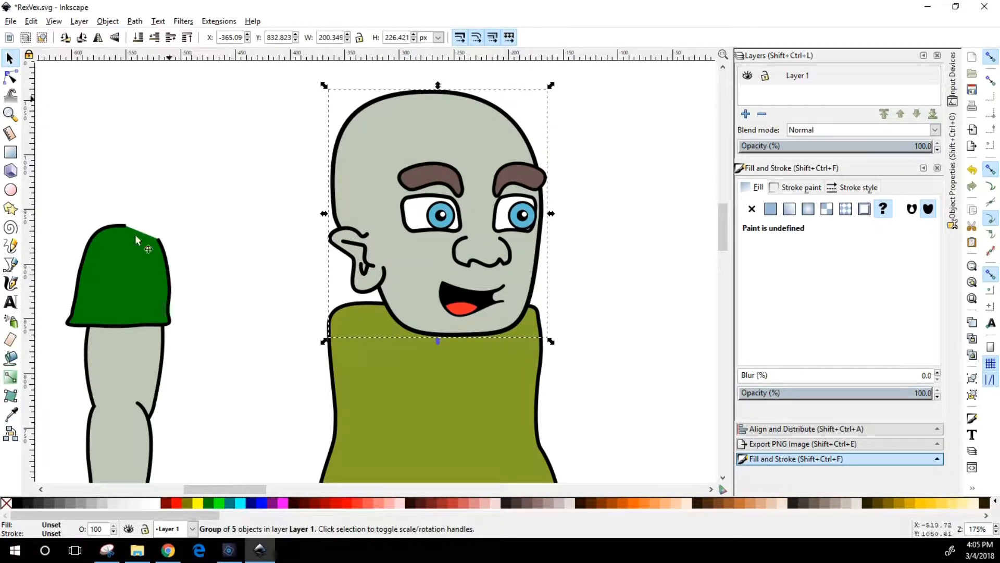
{"action": "scroll", "coordinate": [216, 167], "scroll_direction": "down", "scroll_amount": 3}
{"action": "left_click_drag", "start_coordinate": [118, 195], "coordinate": [330, 280]}
{"action": "left_click_drag", "start_coordinate": [139, 262], "coordinate": [346, 351]}
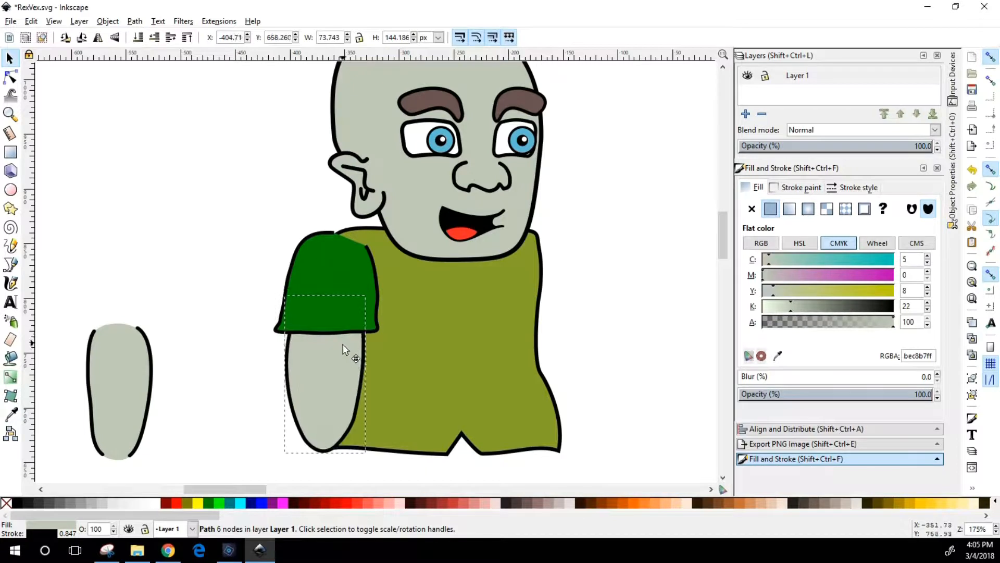
Group the green sleeve with the upper arm
{"action": "left_click", "coordinate": [334, 281], "text": "shift"}
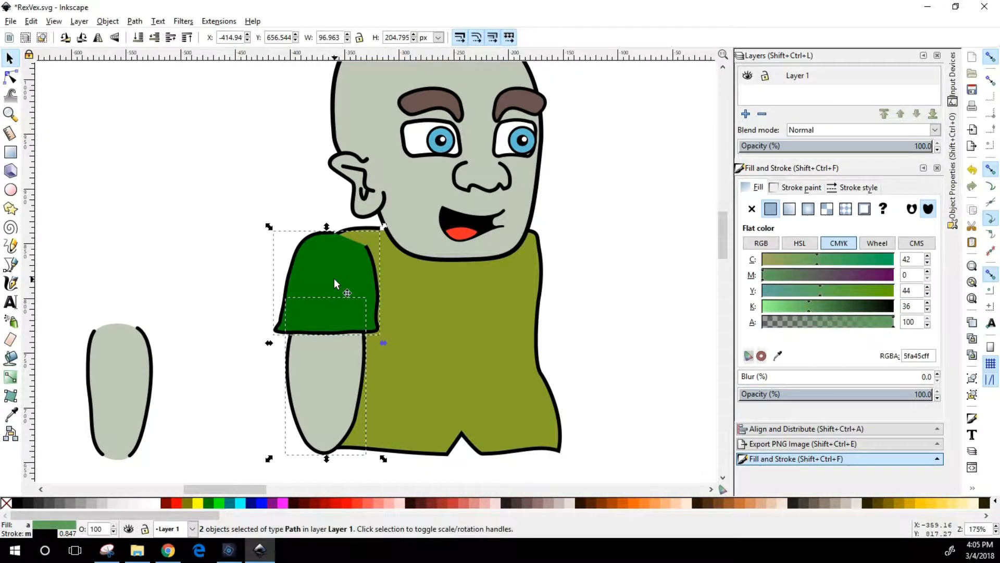
{"action": "left_click", "coordinate": [106, 22]}
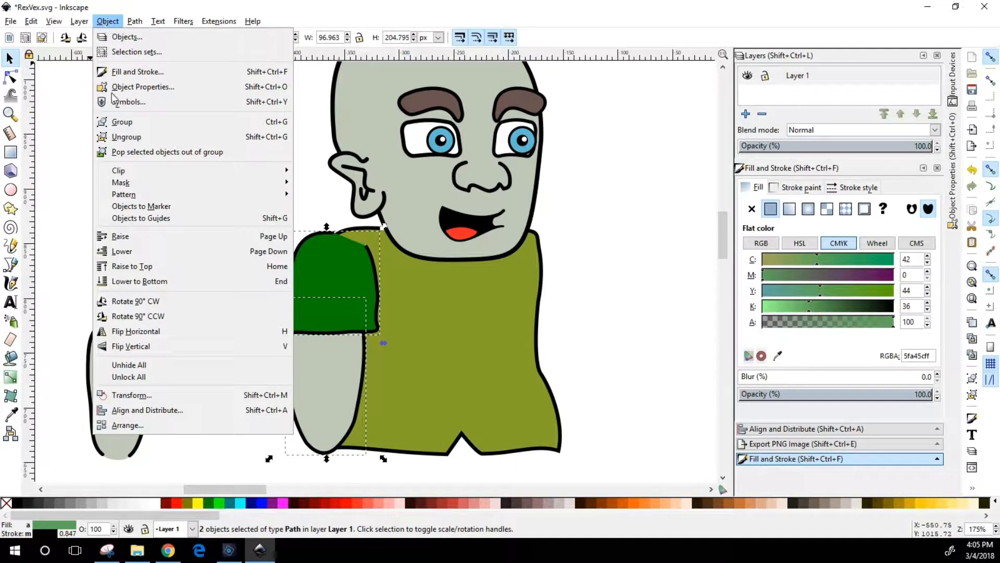
{"action": "left_click", "coordinate": [115, 123]}
{"action": "key", "text": "Escape"}
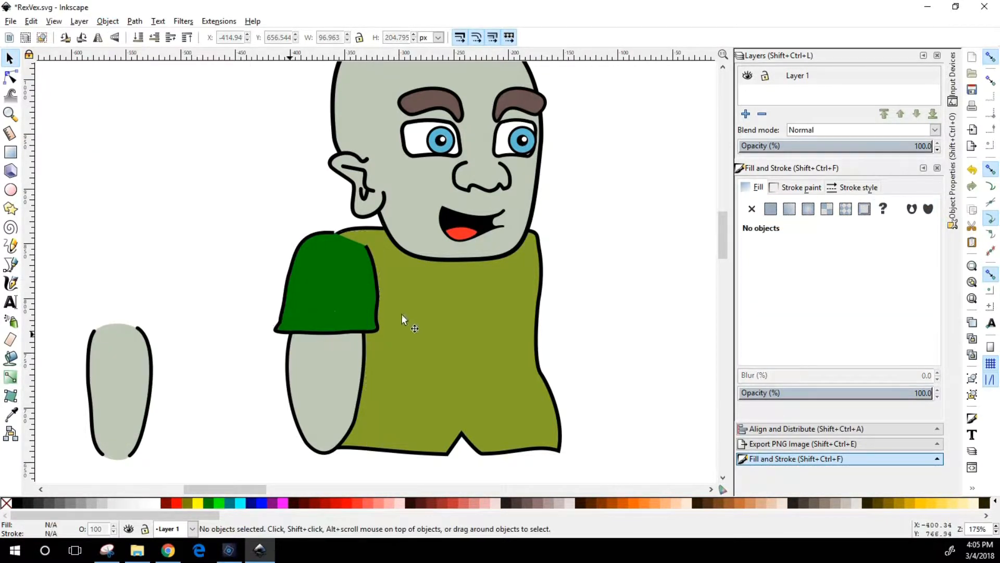
Rotate the sleeve-and-upper-arm group clockwise, away from the body, and seat it on the shoulder at about X -434, Y 673 px
{"action": "left_click_drag", "start_coordinate": [335, 307], "coordinate": [326, 327]}
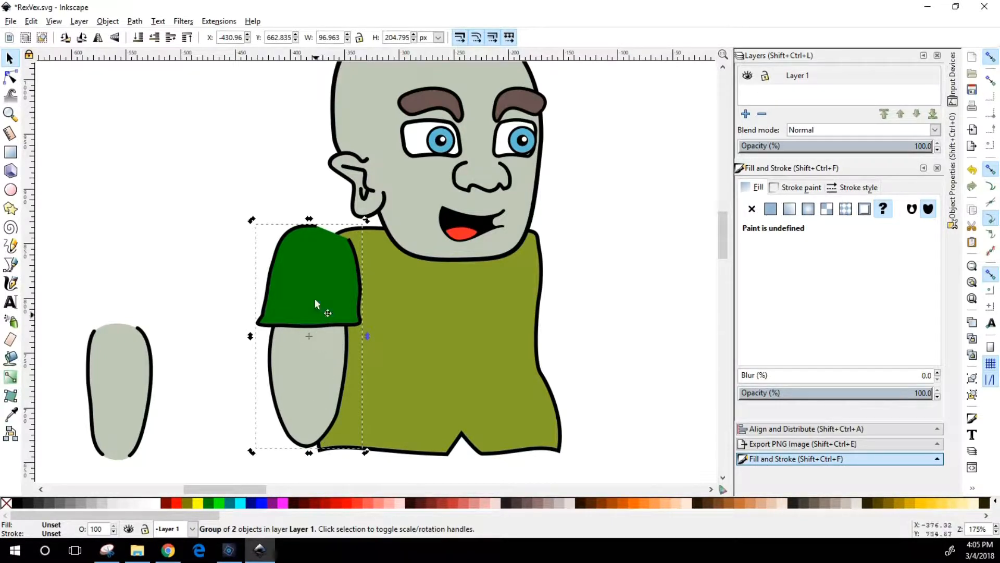
{"action": "left_click", "coordinate": [289, 442]}
{"action": "left_click_drag", "start_coordinate": [255, 457], "coordinate": [208, 422]}
{"action": "left_click_drag", "start_coordinate": [339, 273], "coordinate": [339, 269]}
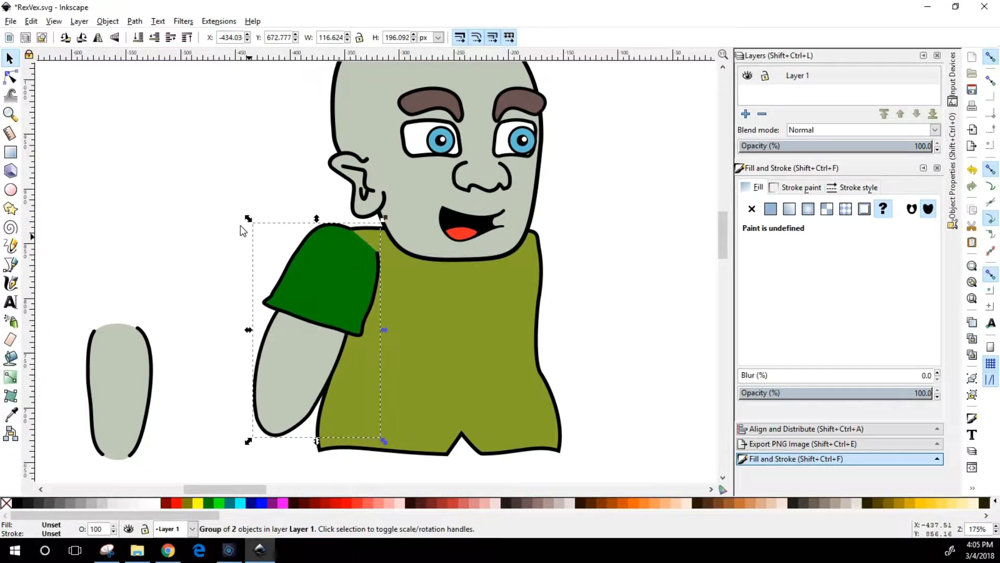
{"action": "left_click", "coordinate": [195, 215]}
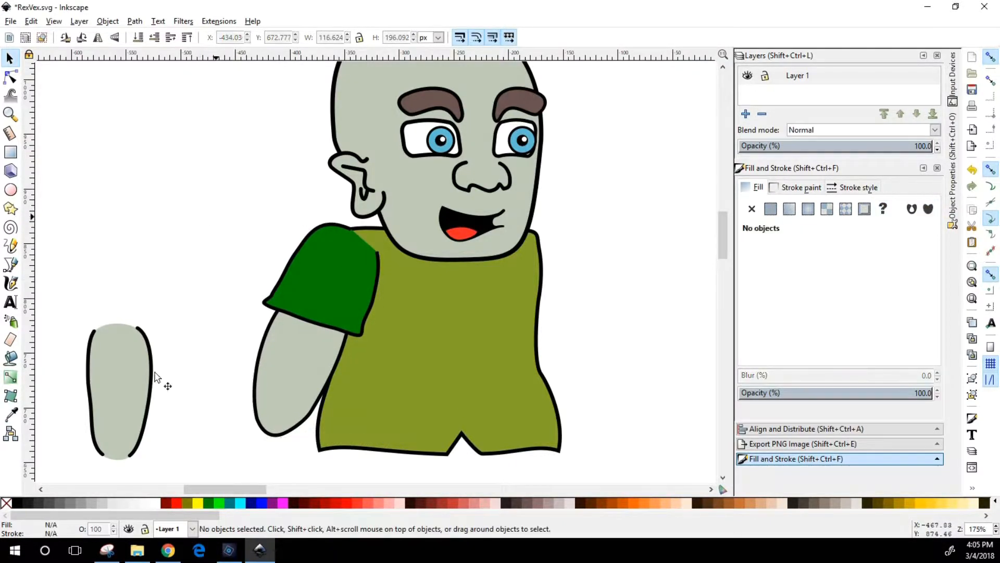
Move the loose forearm onto the end of the upper arm, at about X -435, Y 594 px
{"action": "left_click_drag", "start_coordinate": [123, 375], "coordinate": [287, 428]}
{"action": "scroll", "coordinate": [193, 316], "scroll_direction": "down", "scroll_amount": 3}
{"action": "left_click", "coordinate": [291, 350]}
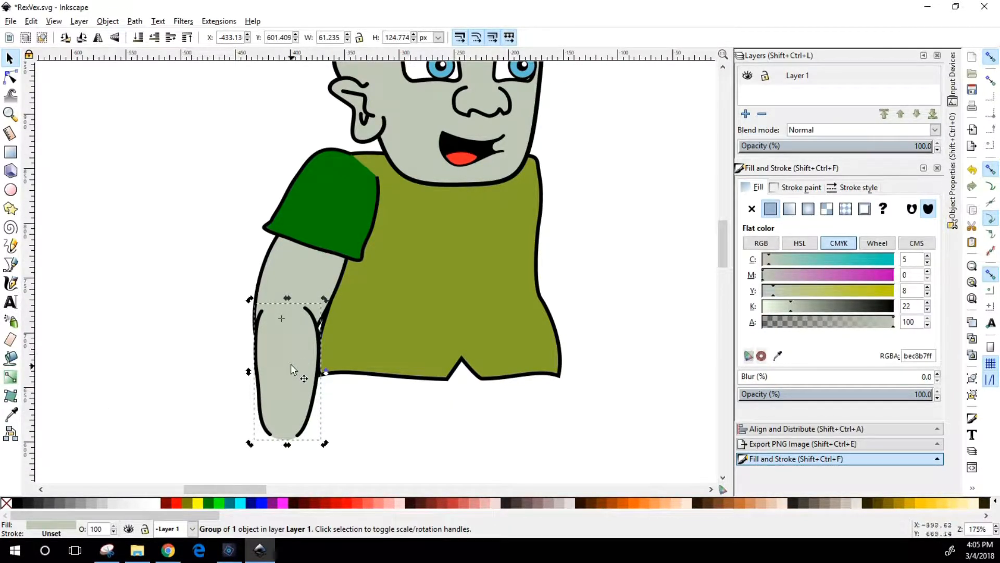
{"action": "mouse_move", "coordinate": [289, 366]}
{"action": "left_mouse_down"}
{"action": "mouse_move", "coordinate": [317, 420]}
{"action": "mouse_move", "coordinate": [284, 371]}
{"action": "mouse_move", "coordinate": [284, 383]}
{"action": "mouse_move", "coordinate": [291, 356]}
{"action": "left_mouse_up"}
{"action": "left_click", "coordinate": [369, 439]}
{"action": "left_click", "coordinate": [287, 366]}
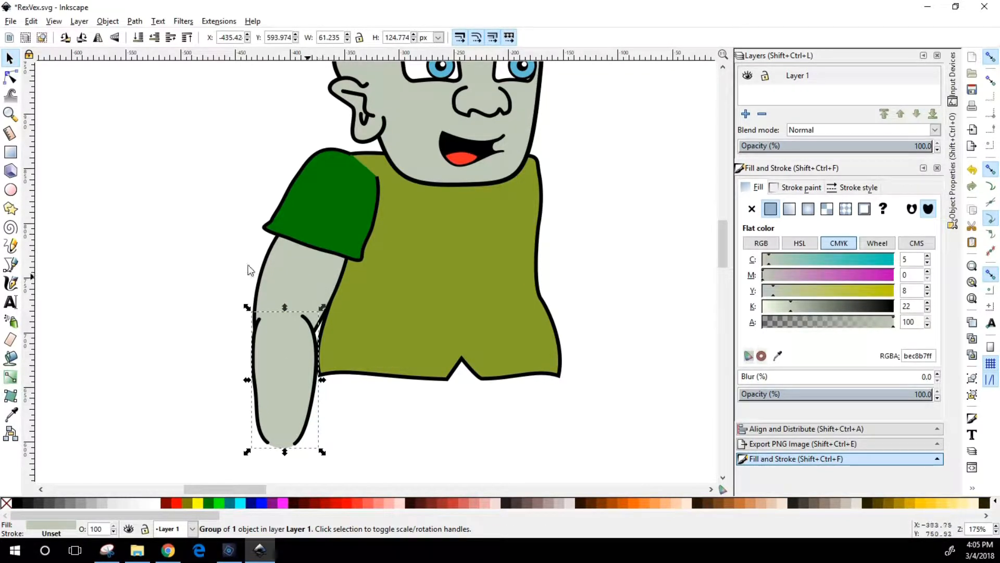
Move the sleeve-and-upper-arm group's rotation center to the shoulder and swing the group farther clockwise, away from the shirt
{"action": "left_click", "coordinate": [297, 278]}
{"action": "left_click", "coordinate": [312, 283]}
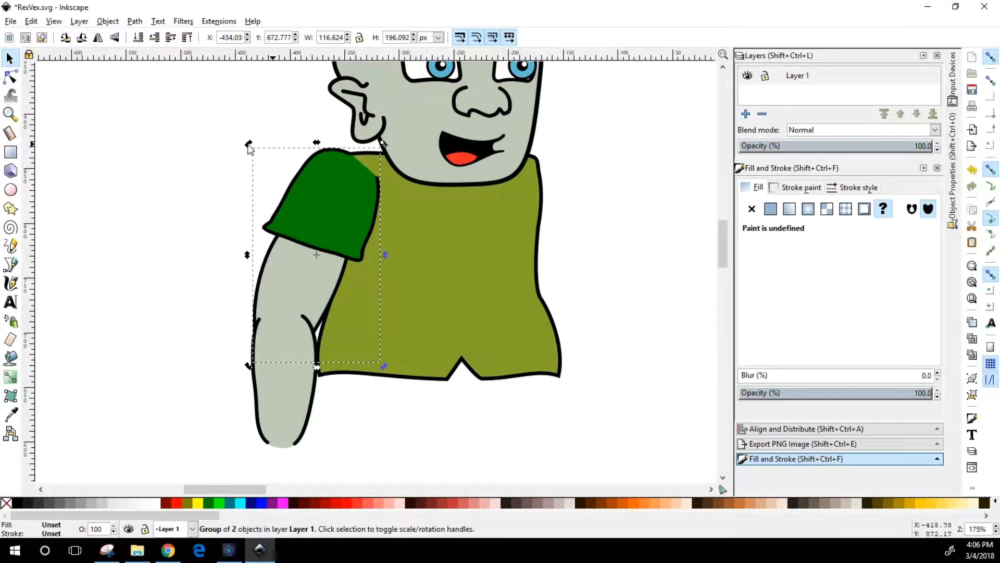
{"action": "mouse_move", "coordinate": [246, 148]}
{"action": "left_mouse_down"}
{"action": "mouse_move", "coordinate": [244, 155]}
{"action": "mouse_move", "coordinate": [255, 149]}
{"action": "left_mouse_up"}
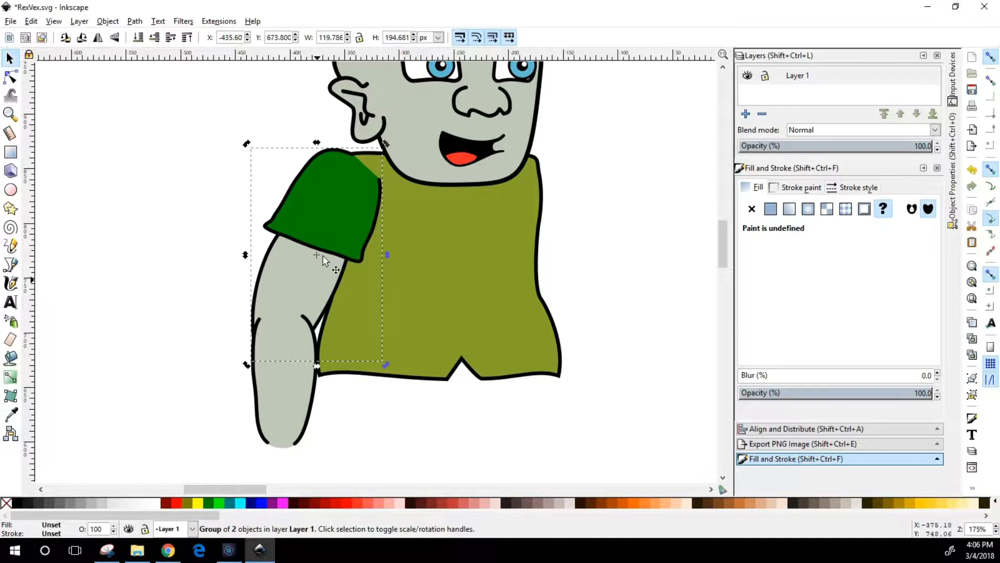
{"action": "left_click_drag", "start_coordinate": [318, 255], "coordinate": [354, 180]}
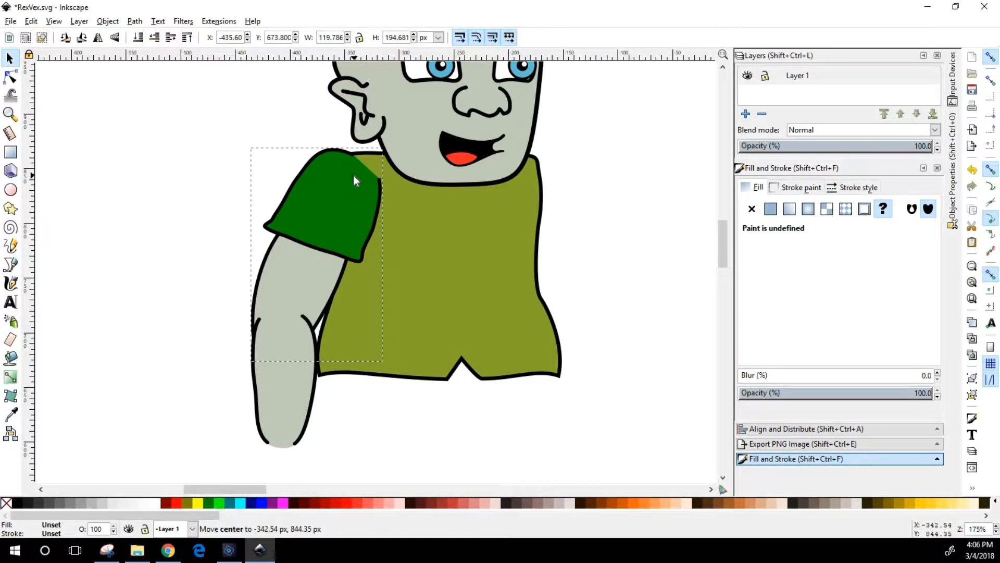
{"action": "left_click_drag", "start_coordinate": [315, 266], "coordinate": [315, 266]}
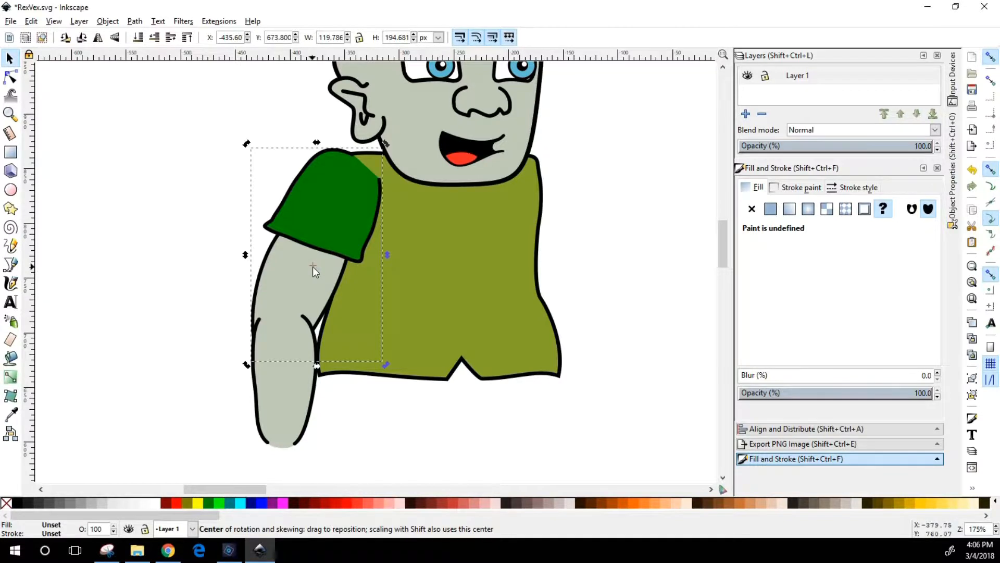
{"action": "left_click_drag", "start_coordinate": [314, 267], "coordinate": [352, 174]}
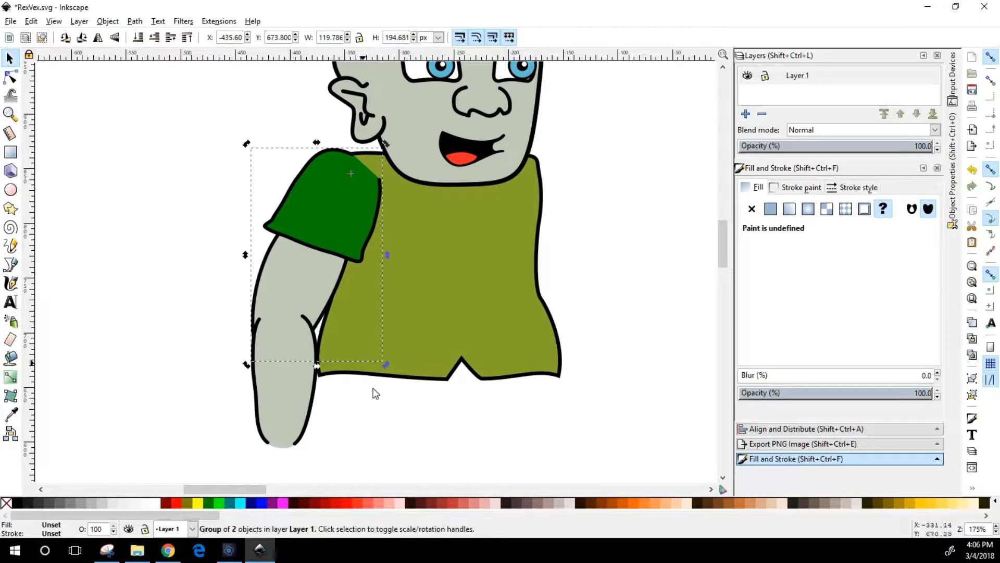
{"action": "left_click_drag", "start_coordinate": [387, 367], "coordinate": [430, 409]}
{"action": "left_click", "coordinate": [431, 410]}
Reattach the forearm at the raised elbow, rotating it slightly counterclockwise and placing it at about X -506, Y 651 px
{"action": "left_click", "coordinate": [432, 379]}
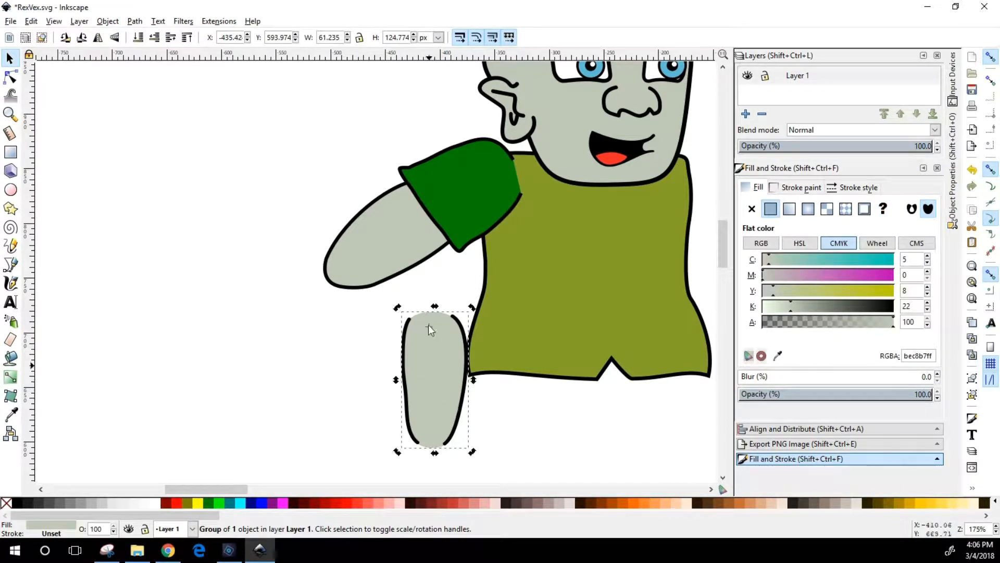
{"action": "left_click_drag", "start_coordinate": [438, 386], "coordinate": [357, 320]}
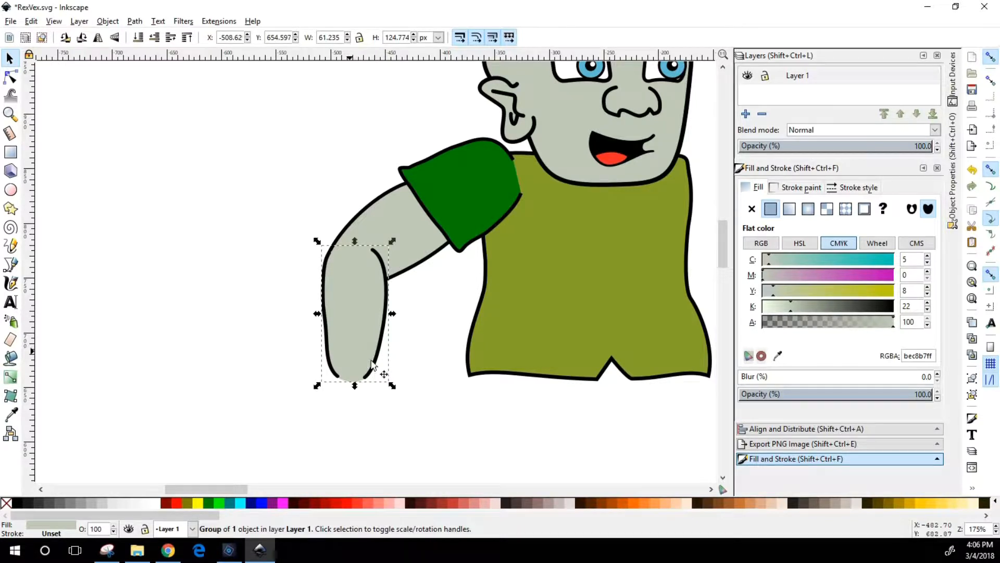
{"action": "mouse_move", "coordinate": [393, 386]}
{"action": "left_mouse_down"}
{"action": "mouse_move", "coordinate": [331, 417]}
{"action": "mouse_move", "coordinate": [490, 352]}
{"action": "mouse_move", "coordinate": [284, 405]}
{"action": "mouse_move", "coordinate": [453, 368]}
{"action": "mouse_move", "coordinate": [427, 371]}
{"action": "mouse_move", "coordinate": [430, 386]}
{"action": "mouse_move", "coordinate": [403, 394]}
{"action": "left_mouse_up"}
{"action": "left_click_drag", "start_coordinate": [362, 290], "coordinate": [361, 300]}
{"action": "left_click", "coordinate": [298, 357]}
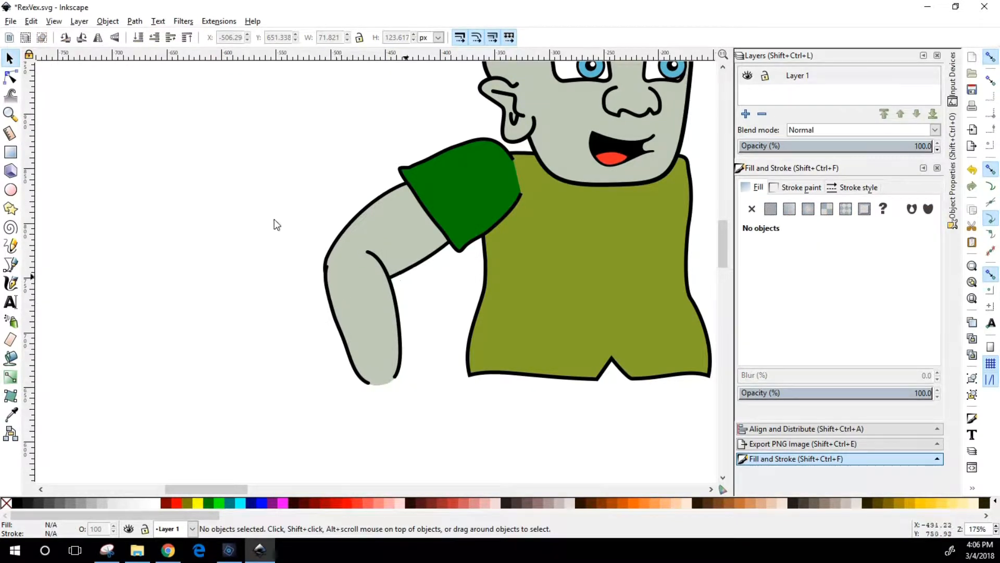
Copy the upper-arm and forearm groups together and move the pasted arm toward the opposite shoulder, at about X -271, Y 645 px
{"action": "left_click", "coordinate": [449, 199]}
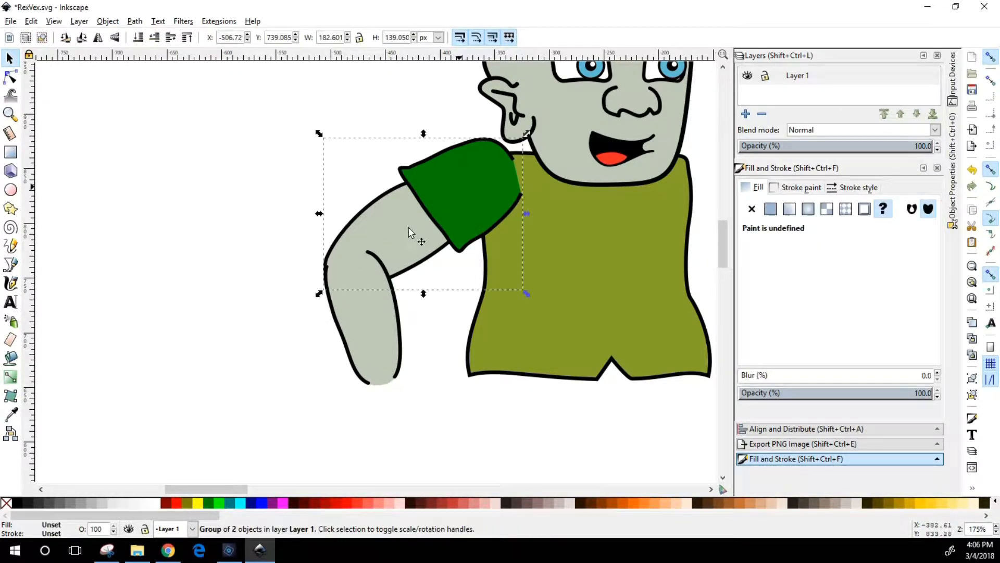
{"action": "left_click", "coordinate": [371, 322], "text": "shift"}
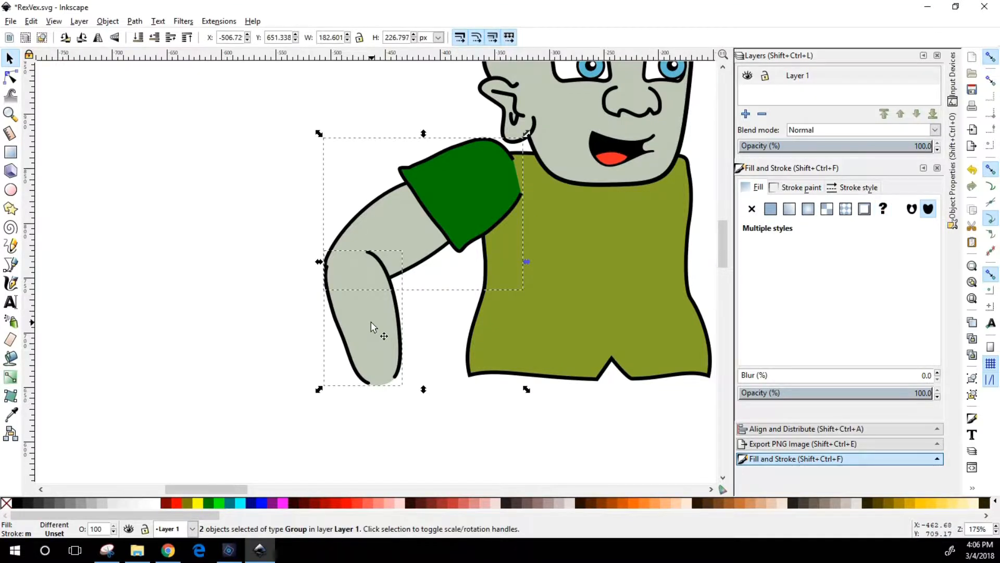
{"action": "key", "text": "ctrl"}
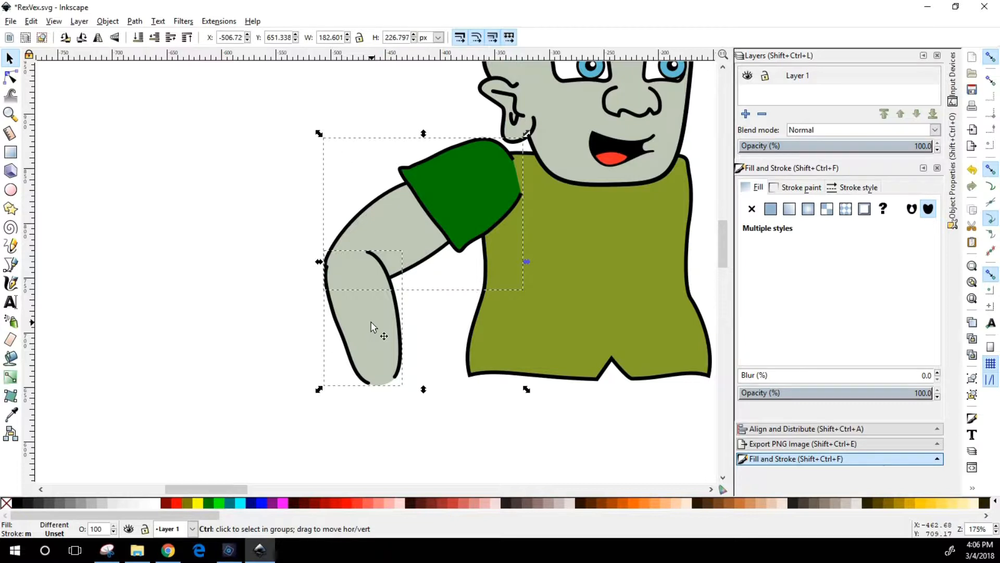
{"action": "key", "text": "ctrl+v"}
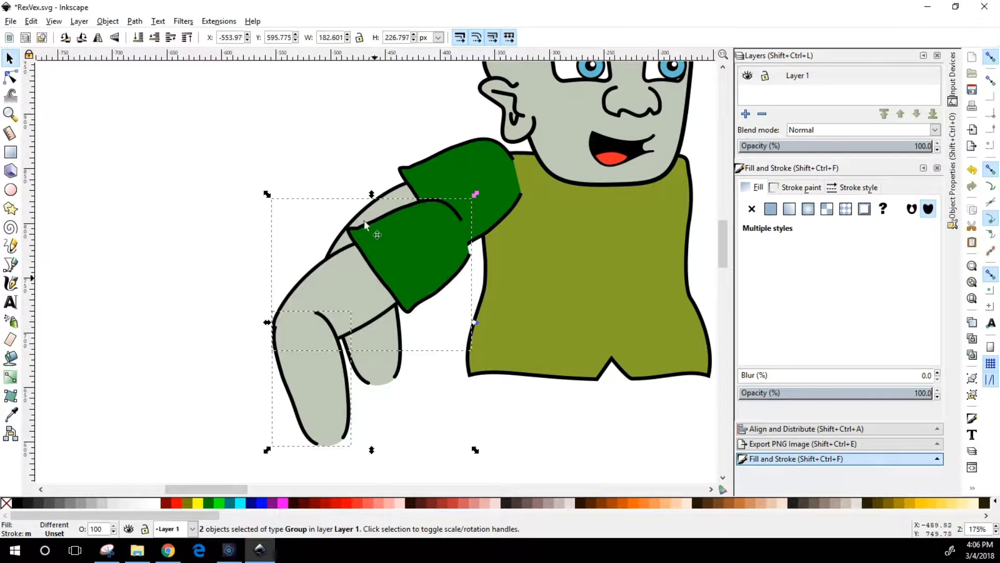
{"action": "left_click_drag", "start_coordinate": [346, 298], "coordinate": [614, 264]}
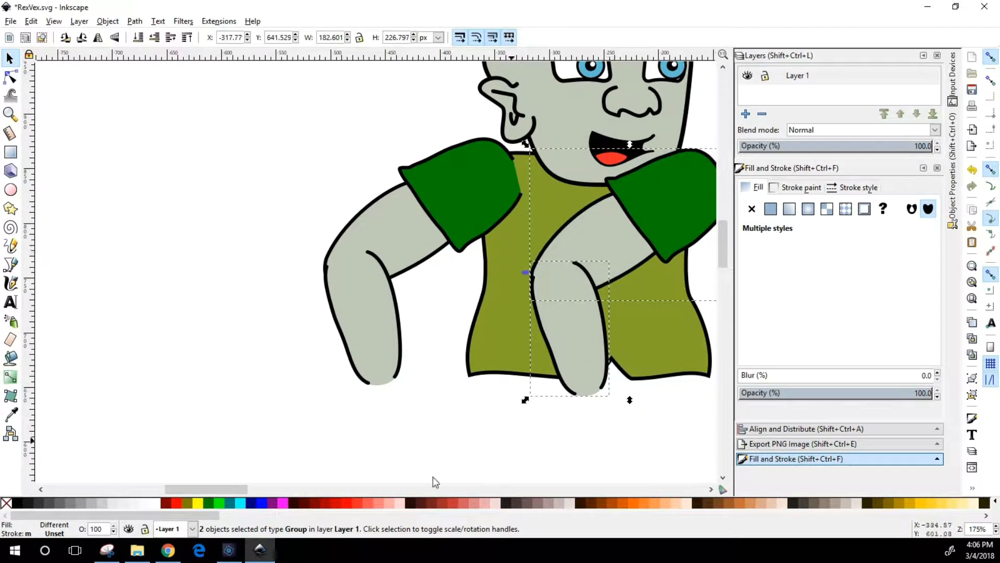
{"action": "left_click_drag", "start_coordinate": [227, 488], "coordinate": [275, 486]}
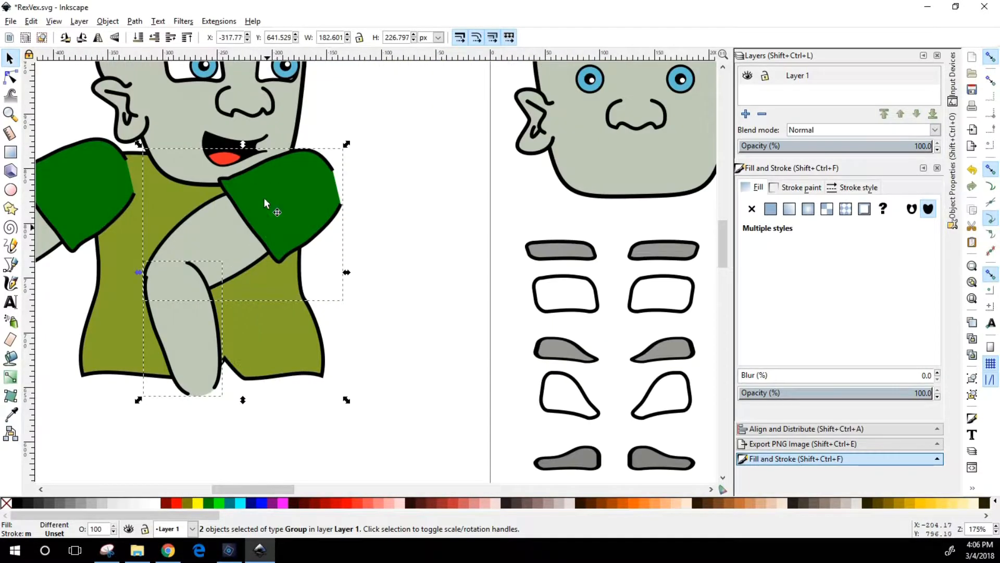
{"action": "left_click_drag", "start_coordinate": [307, 217], "coordinate": [324, 210]}
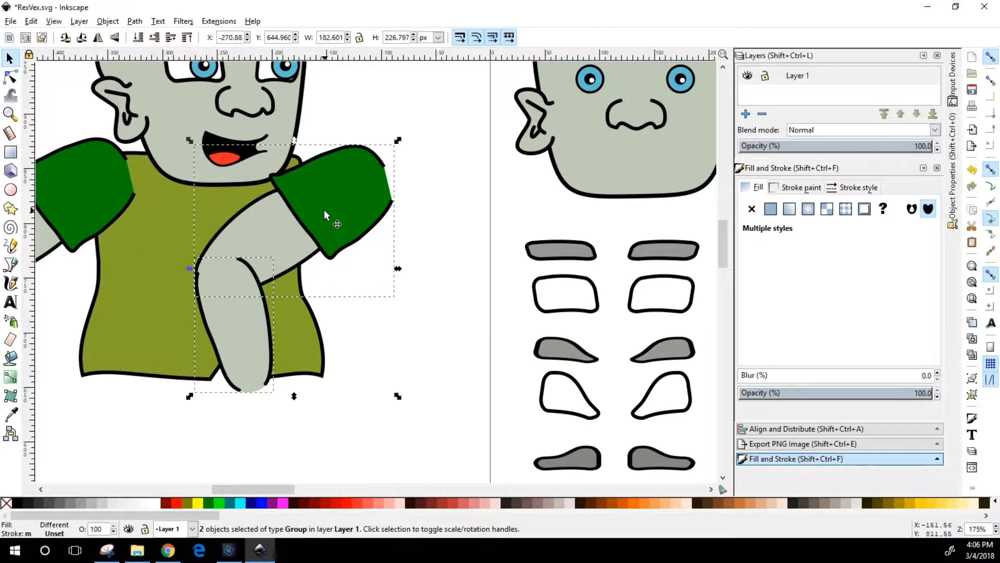
Rotate the pasted arm counterclockwise so its forearm points outward, and place its sleeve at the opposite shoulder
{"action": "left_click", "coordinate": [324, 209]}
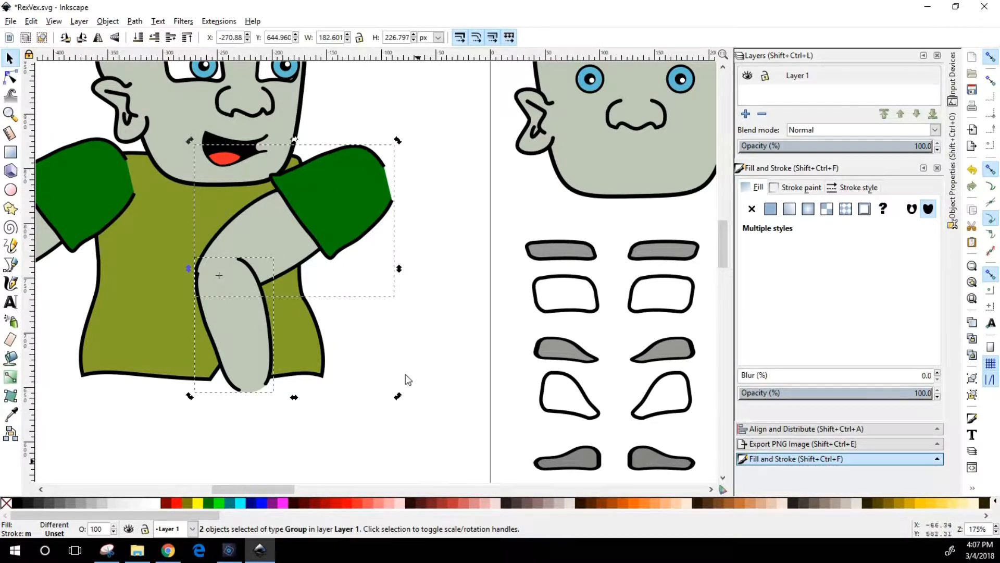
{"action": "left_click_drag", "start_coordinate": [398, 396], "coordinate": [314, 225]}
{"action": "left_click_drag", "start_coordinate": [162, 146], "coordinate": [295, 226]}
{"action": "key", "text": "Escape"}
Flip the pasted sleeve-and-upper-arm group horizontally, move it beside the shirt, and rotate it counterclockwise
{"action": "left_click", "coordinate": [316, 221]}
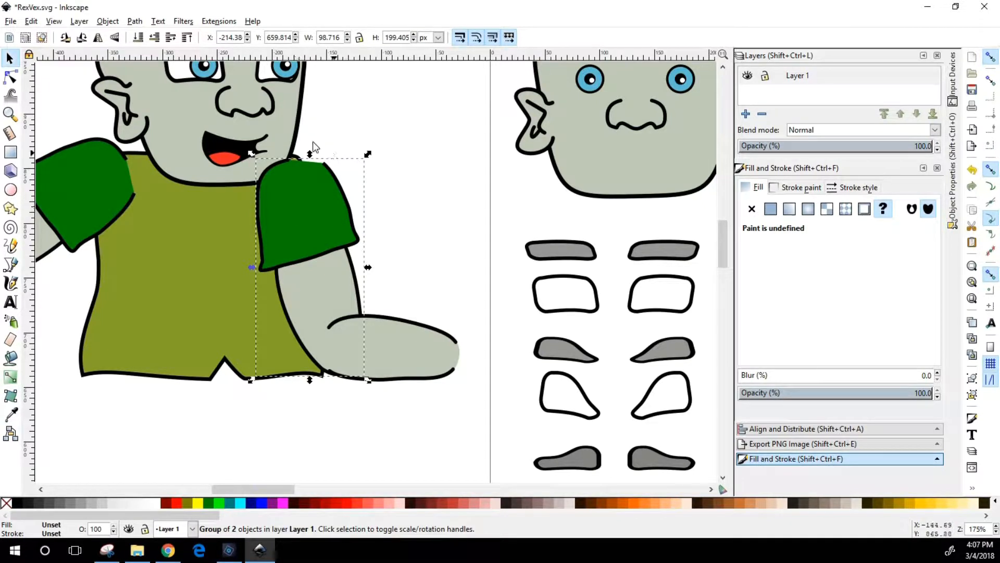
{"action": "left_click", "coordinate": [108, 21]}
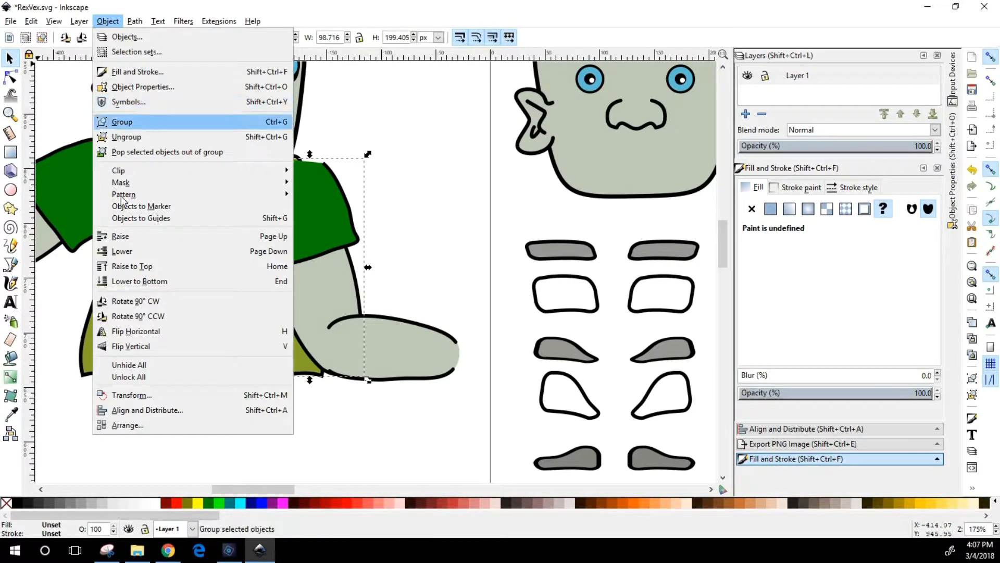
{"action": "left_click", "coordinate": [137, 332]}
{"action": "left_click_drag", "start_coordinate": [337, 218], "coordinate": [365, 216]}
{"action": "left_click", "coordinate": [367, 213]}
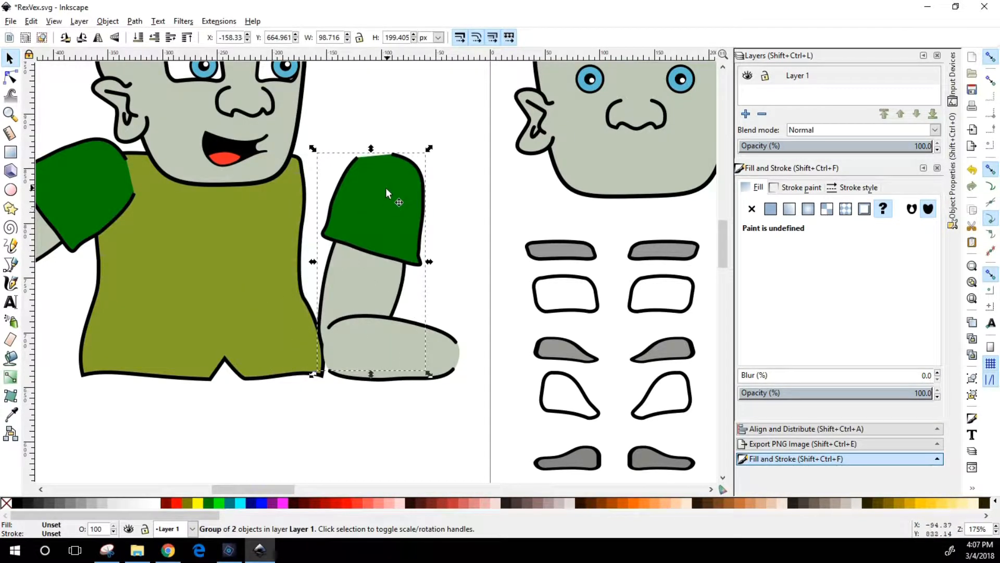
{"action": "left_click_drag", "start_coordinate": [429, 148], "coordinate": [395, 191]}
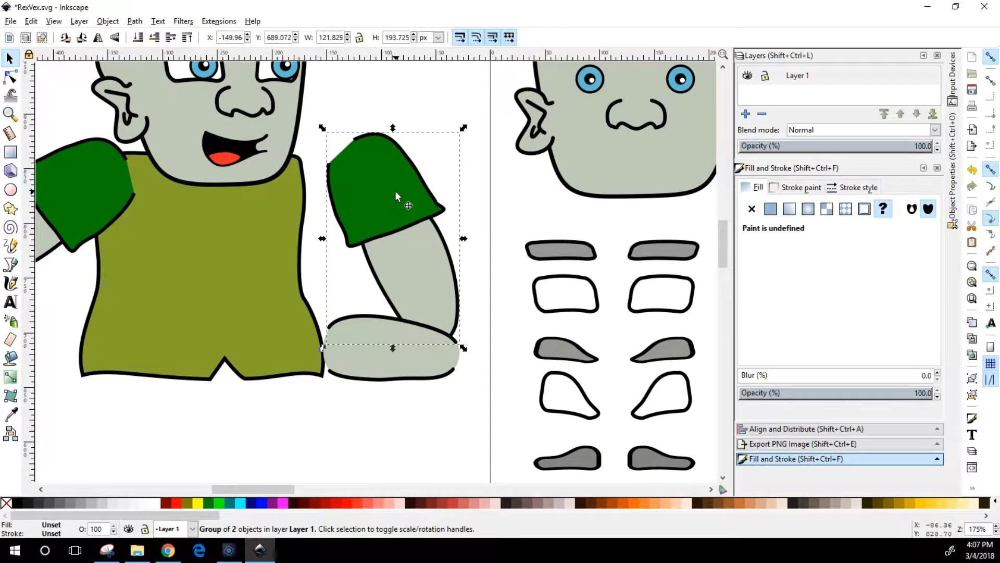
Try both horizontal orientations of the pasted sleeve-and-upper-arm group by flipping it back and forth
{"action": "key", "text": "h"}
{"action": "key", "text": "h"}
{"action": "key", "text": "h"}
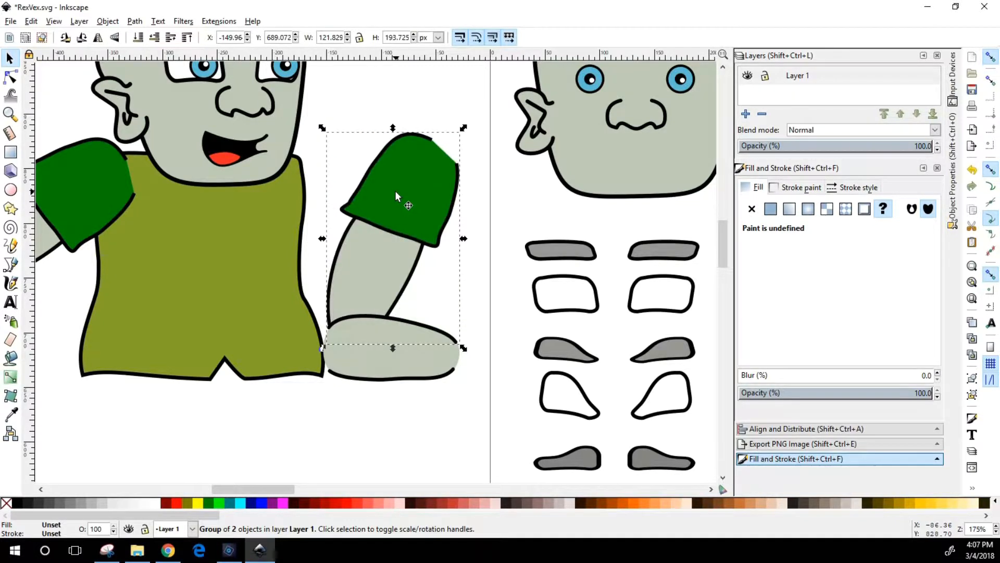
{"action": "key", "text": "h"}
{"action": "key", "text": "h"}
{"action": "key", "text": "h"}
{"action": "key", "text": "h"}
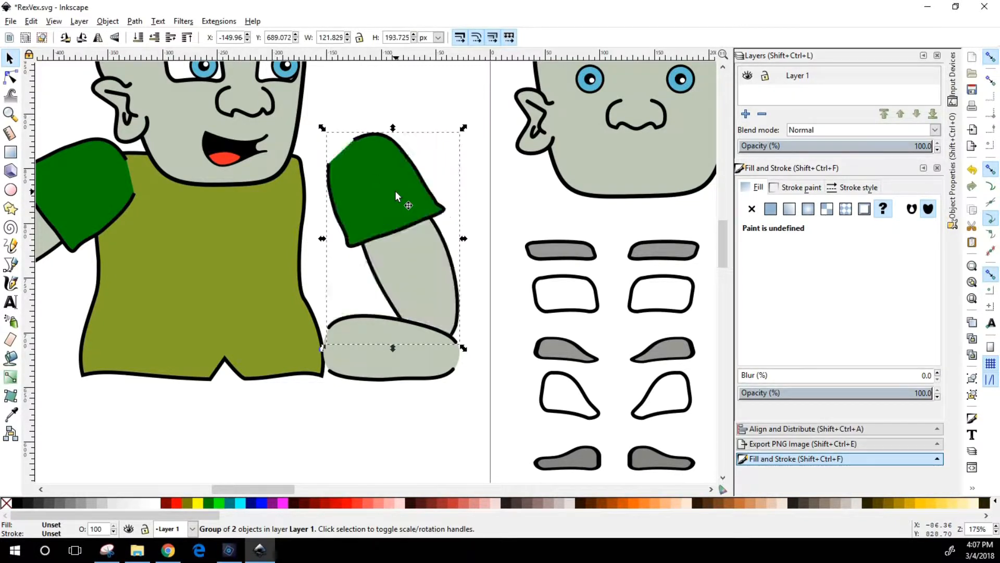
{"action": "key", "text": "h"}
Move the flipped sleeve-and-upper-arm group to the shoulder at about X -208, Y 676 px and lower it behind the shirt
{"action": "left_click_drag", "start_coordinate": [395, 190], "coordinate": [321, 201]}
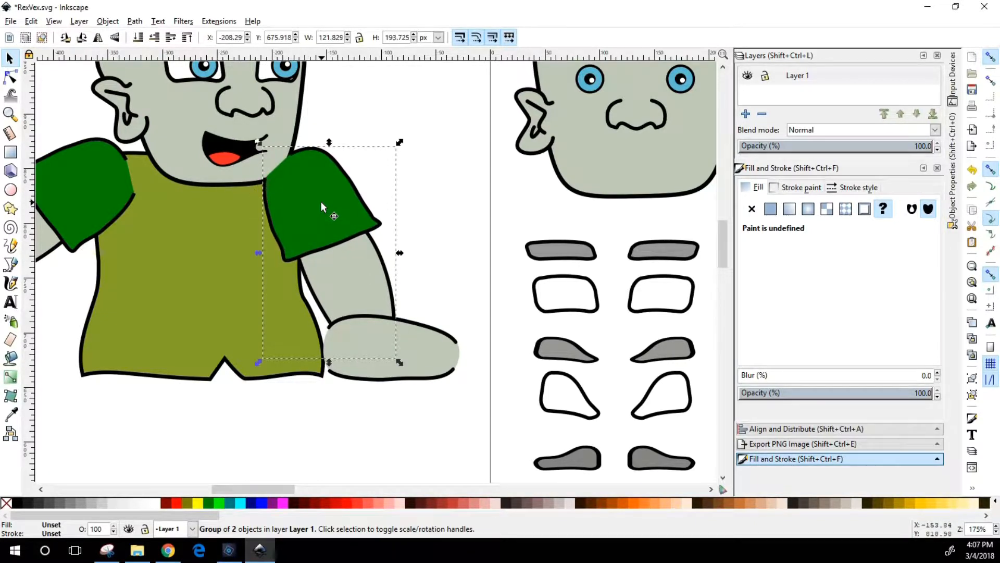
{"action": "key", "text": "Page_Down"}
{"action": "key", "text": "Page_Down"}
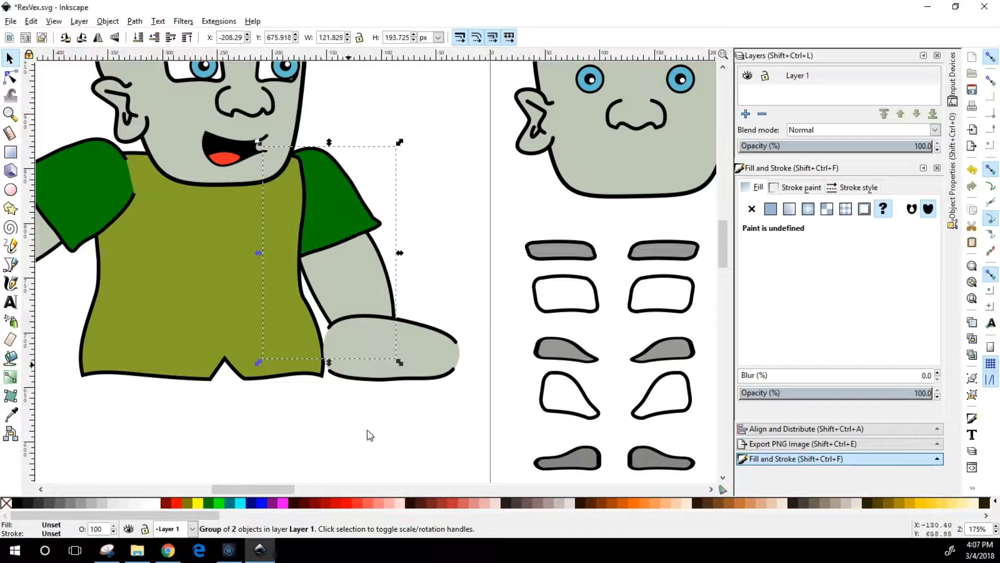
Attach the pasted forearm to that upper arm's elbow, at about X -119, Y 673 px
{"action": "left_click_drag", "start_coordinate": [428, 358], "coordinate": [468, 337]}
{"action": "left_click", "coordinate": [468, 335]}
{"action": "left_click", "coordinate": [331, 402]}
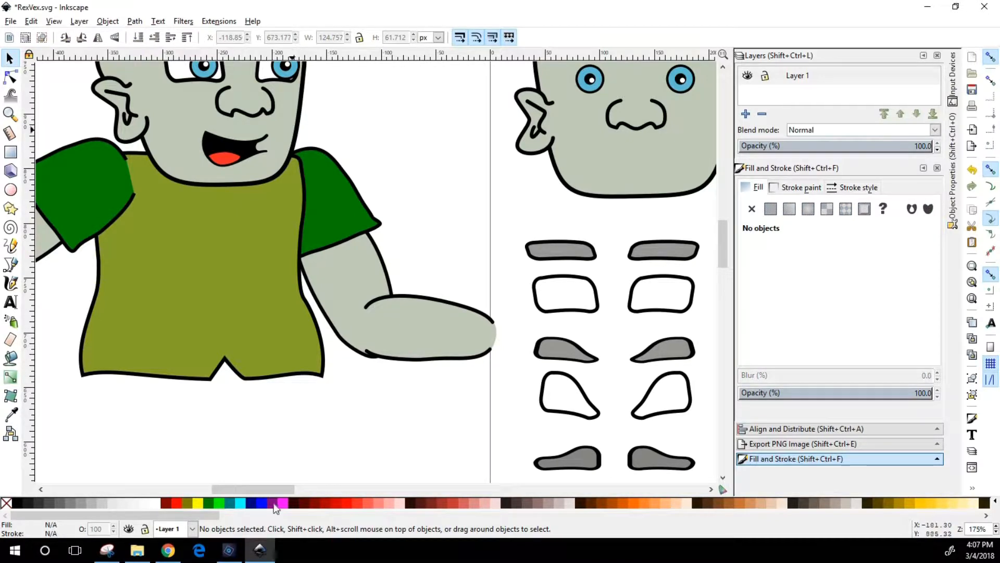
Try a light pink fill (ffaaaaff) on the posed character's face path
{"action": "scroll", "coordinate": [134, 351], "scroll_direction": "up", "scroll_amount": 5}
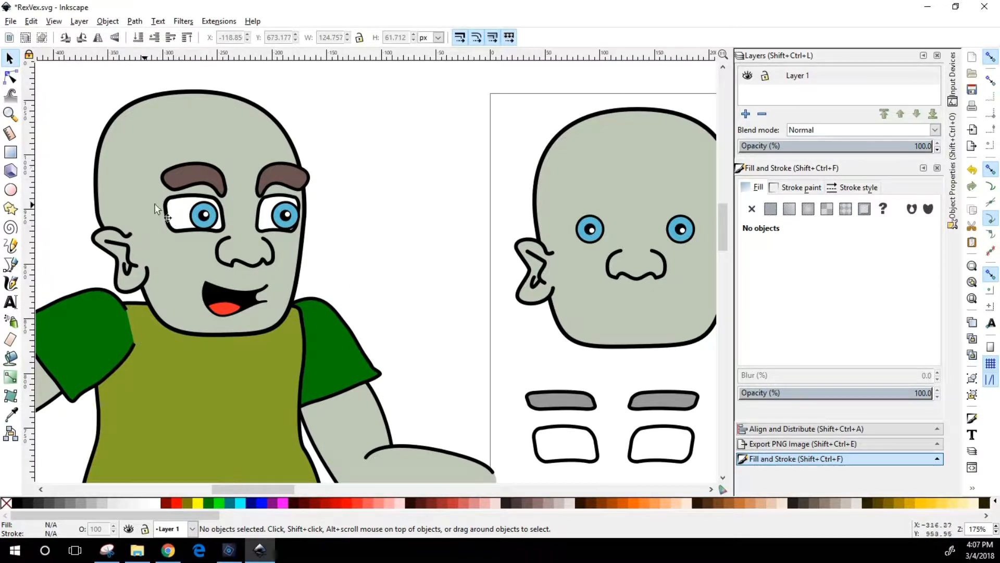
{"action": "left_click", "coordinate": [11, 78]}
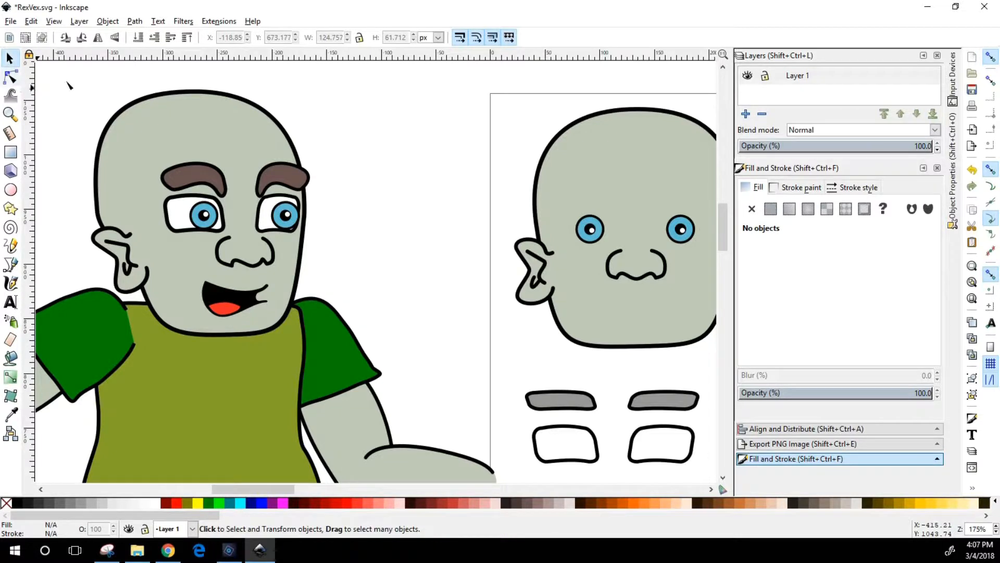
{"action": "left_click", "coordinate": [186, 124]}
{"action": "left_click", "coordinate": [10, 113]}
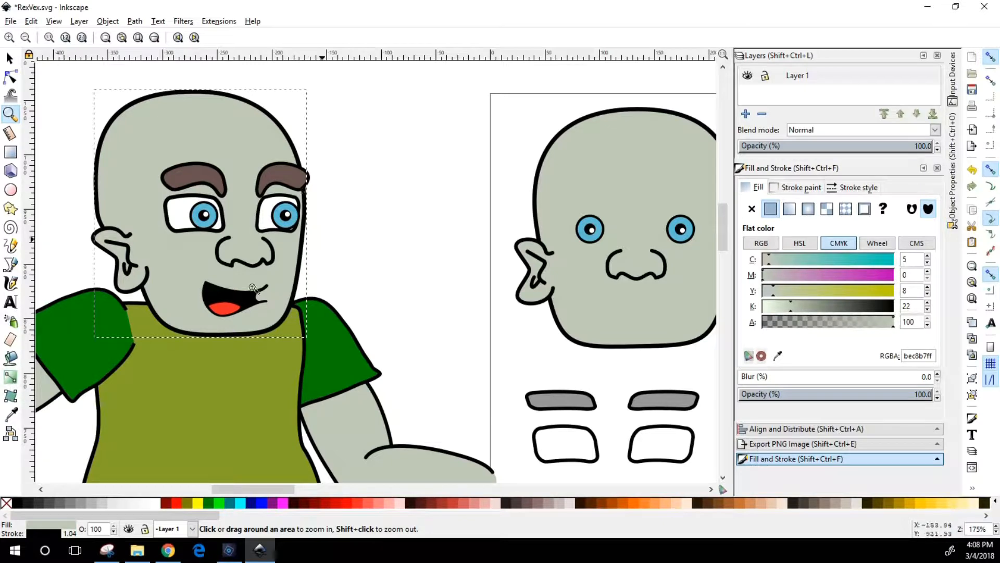
{"action": "scroll", "coordinate": [289, 298], "scroll_direction": "down", "scroll_amount": 5}
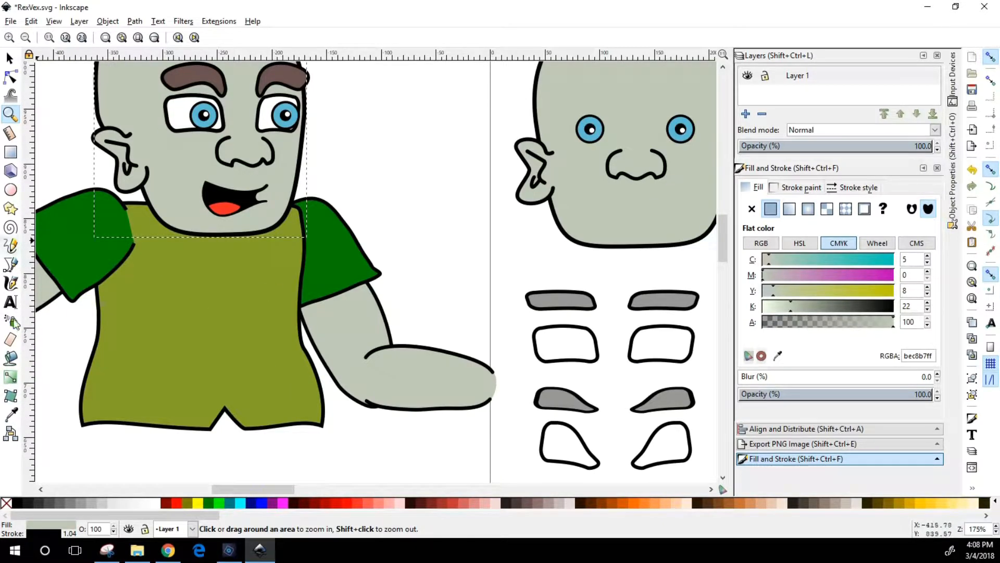
{"action": "left_click", "coordinate": [10, 57]}
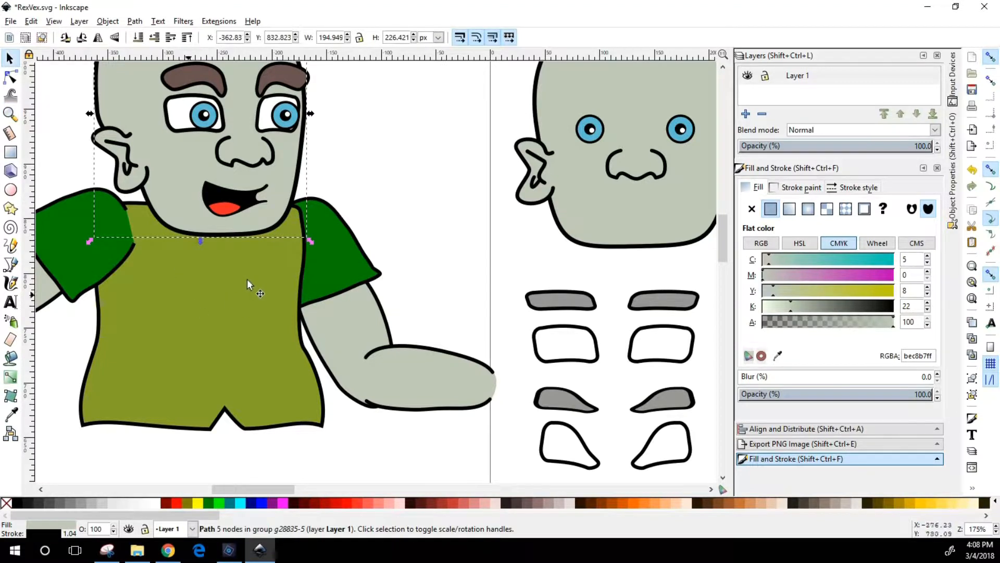
{"action": "left_click_drag", "start_coordinate": [273, 493], "coordinate": [265, 490]}
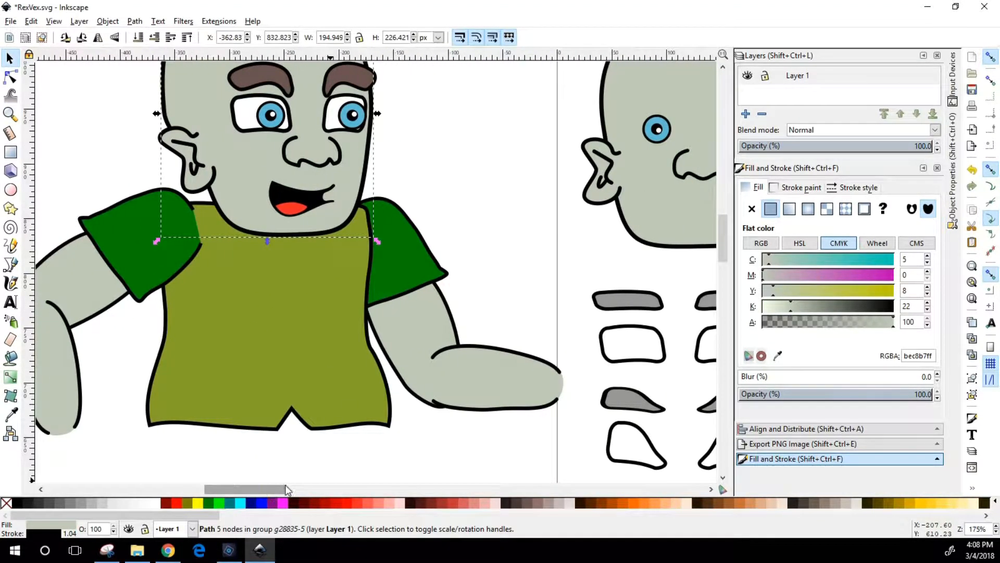
{"action": "left_click", "coordinate": [389, 503]}
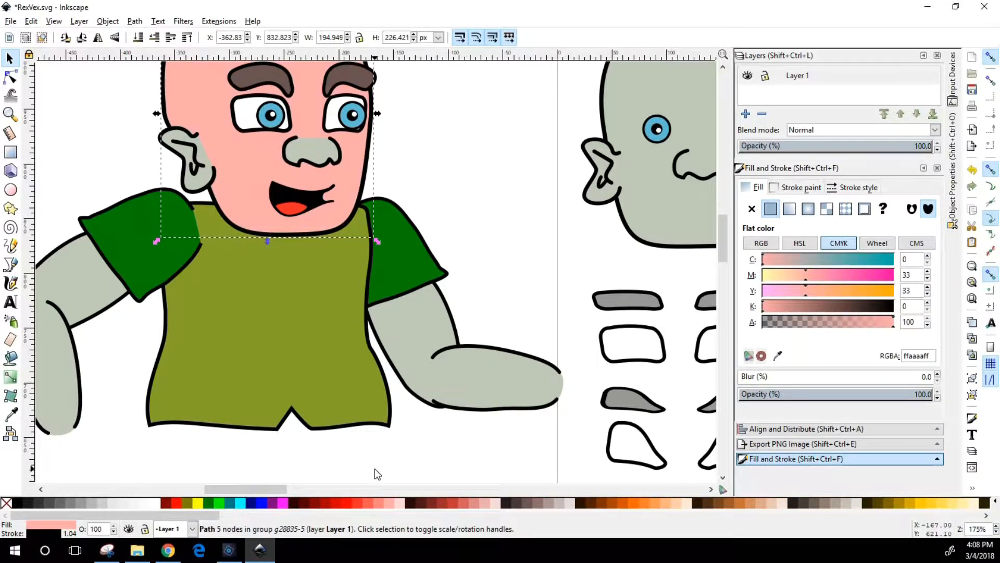
{"action": "key", "text": "ctrl+z"}
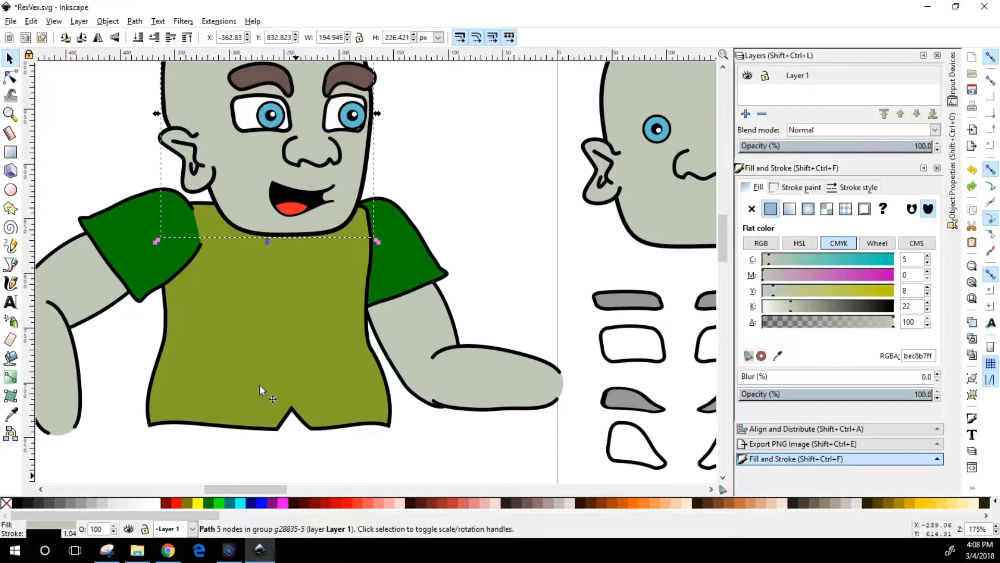
Bucket-fill the whites of both of the character's eyes with light pink ffaaaaff
{"action": "left_click", "coordinate": [11, 357]}
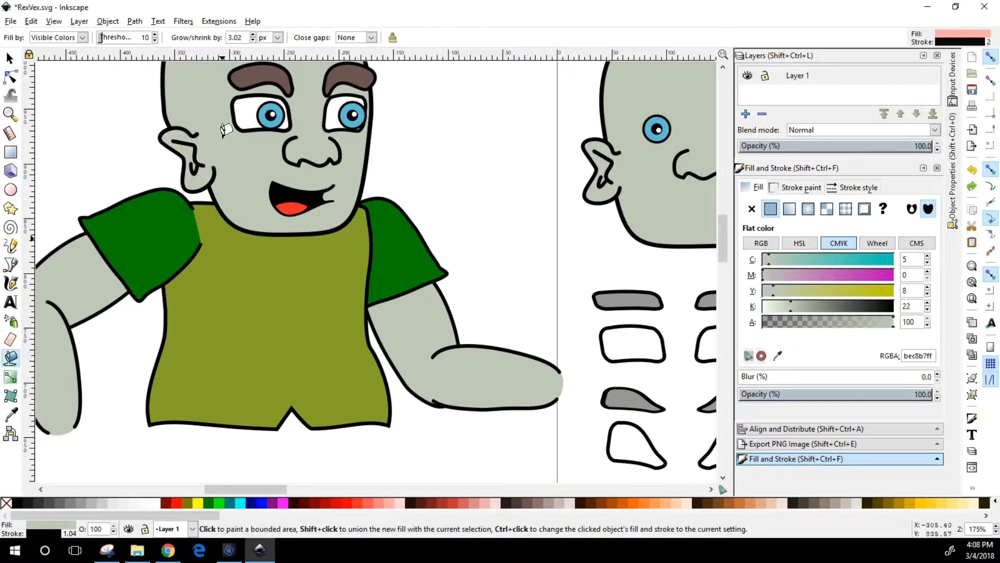
{"action": "left_click", "coordinate": [286, 108]}
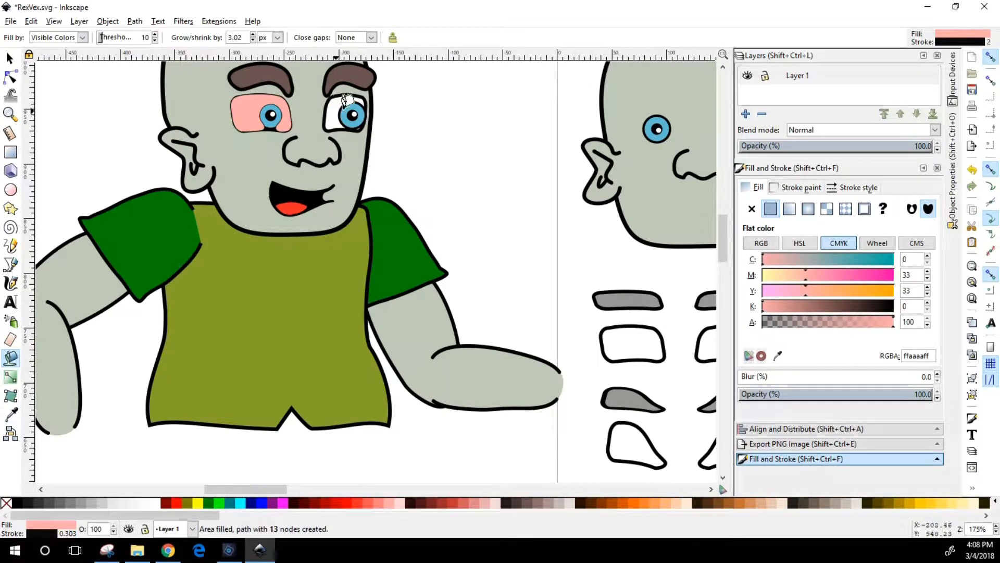
{"action": "left_click", "coordinate": [339, 101]}
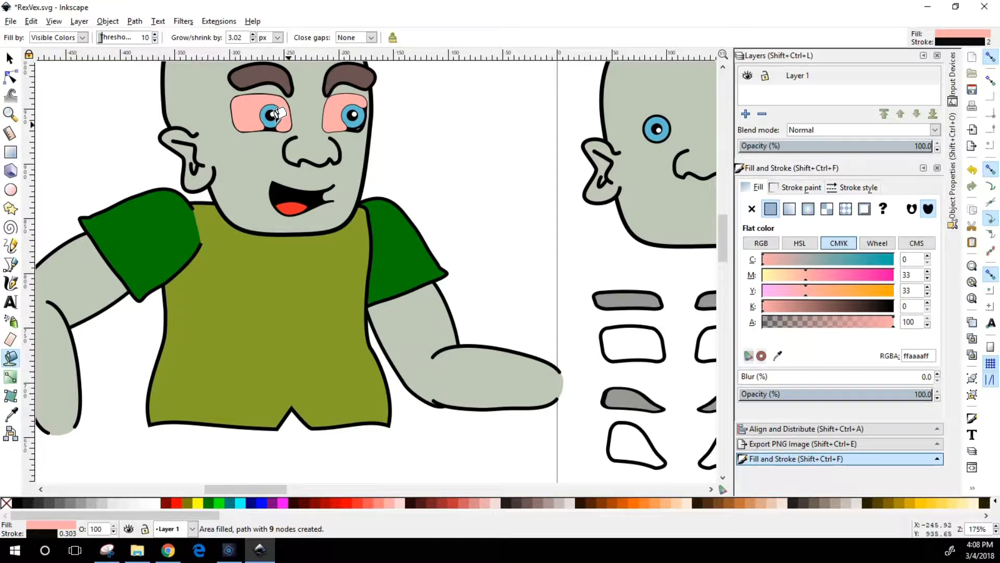
{"action": "key", "text": "n"}
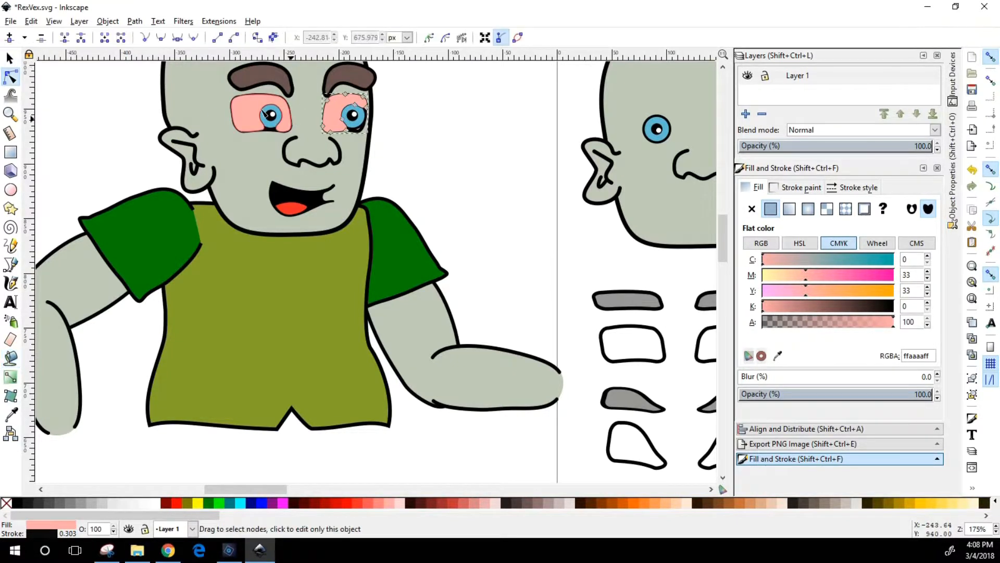
Recolor the two new eye fill paths to the paler pink ffd5d5ff
{"action": "left_click", "coordinate": [9, 58]}
{"action": "left_click", "coordinate": [253, 125], "text": "shift"}
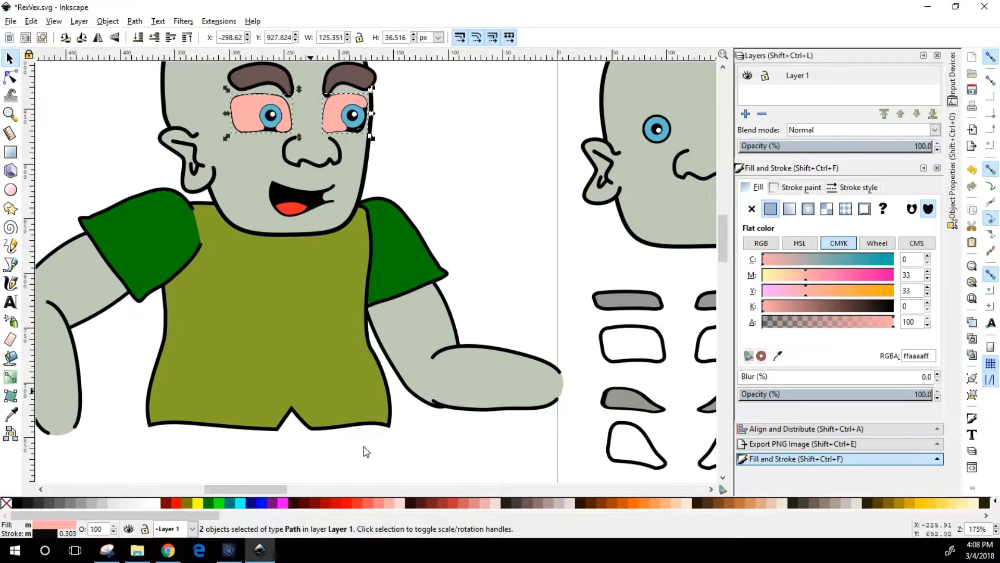
{"action": "left_click", "coordinate": [400, 501]}
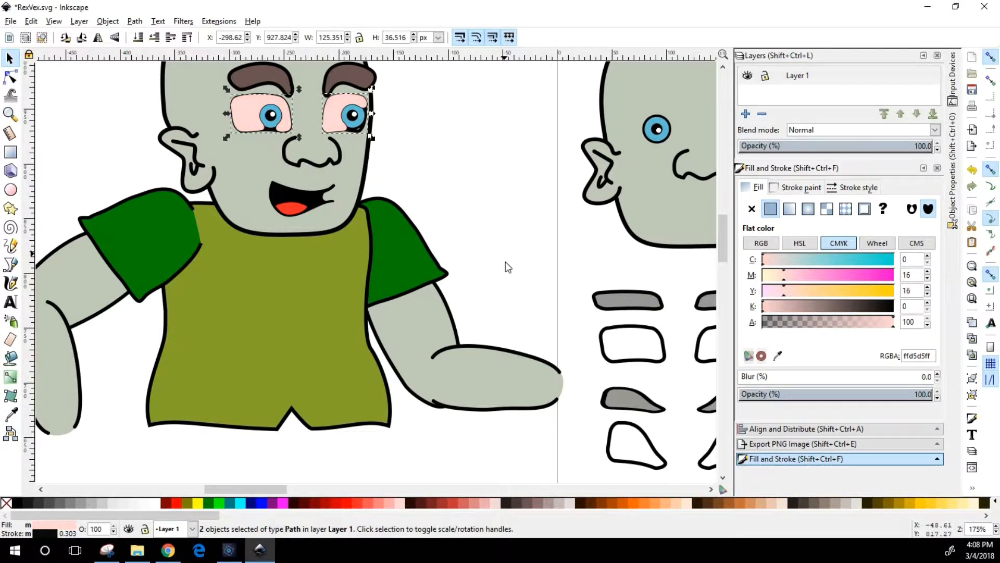
{"action": "scroll", "coordinate": [484, 235], "scroll_direction": "up", "scroll_amount": 2}
{"action": "left_click", "coordinate": [474, 217]}
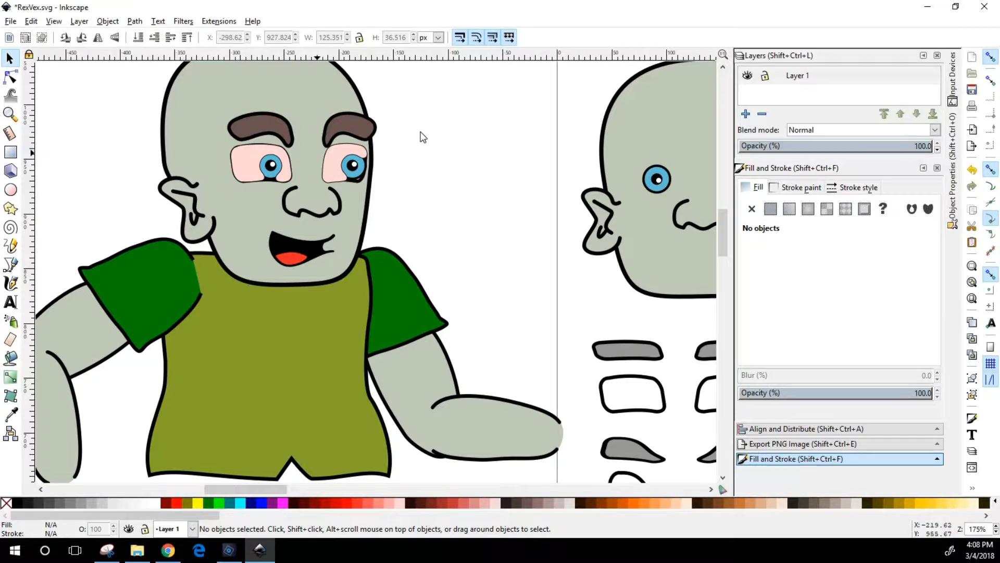
Try moving one eye's pink fill path onto the cheek, and return it over the eye
{"action": "left_click_drag", "start_coordinate": [247, 158], "coordinate": [221, 194]}
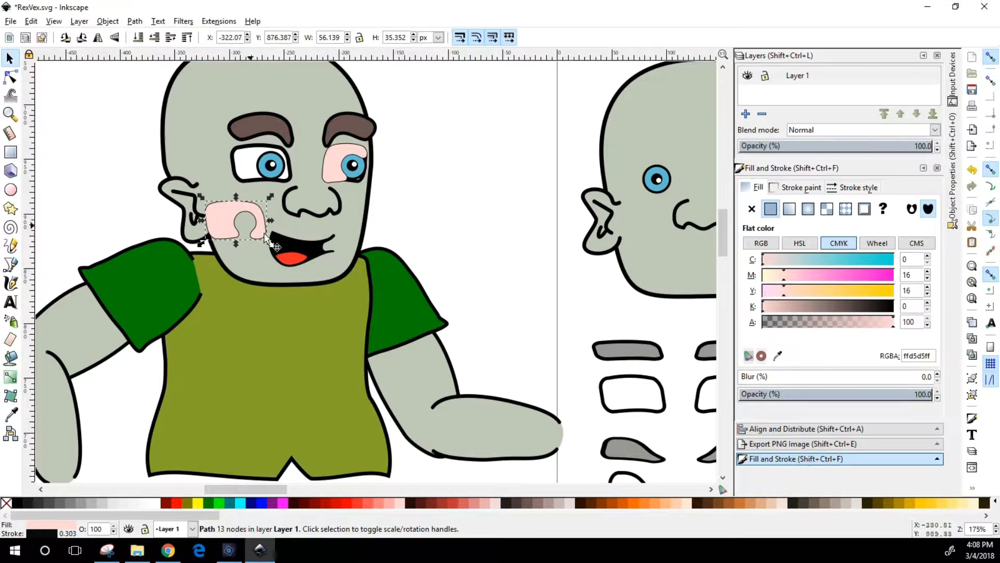
{"action": "left_click_drag", "start_coordinate": [225, 212], "coordinate": [246, 166]}
{"action": "left_click", "coordinate": [336, 160]}
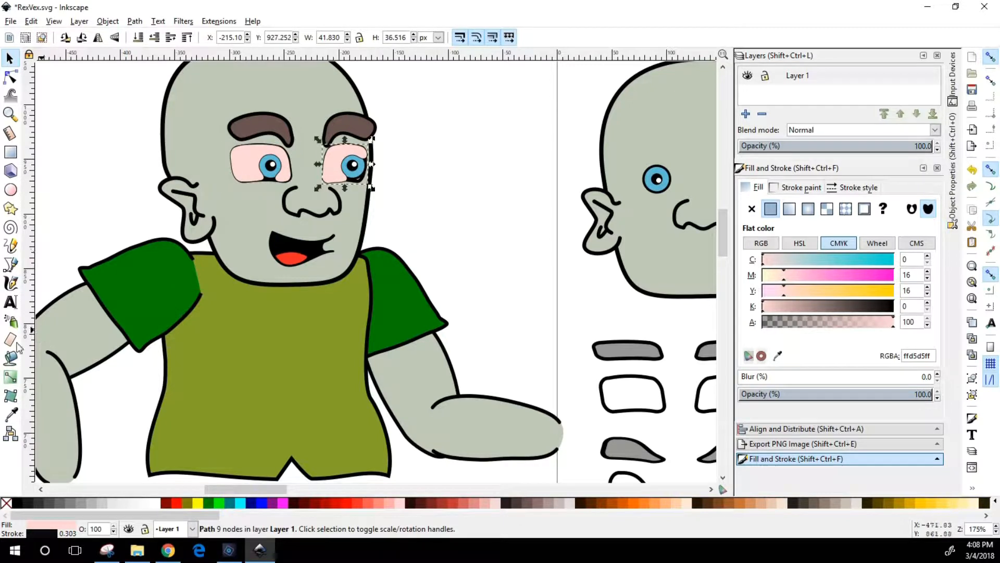
Bucket-fill the shirt with pale pink ffd5d5ff and offset the new fill path to about X -373, Y 646 px
{"action": "left_click", "coordinate": [11, 357]}
{"action": "left_click", "coordinate": [280, 319]}
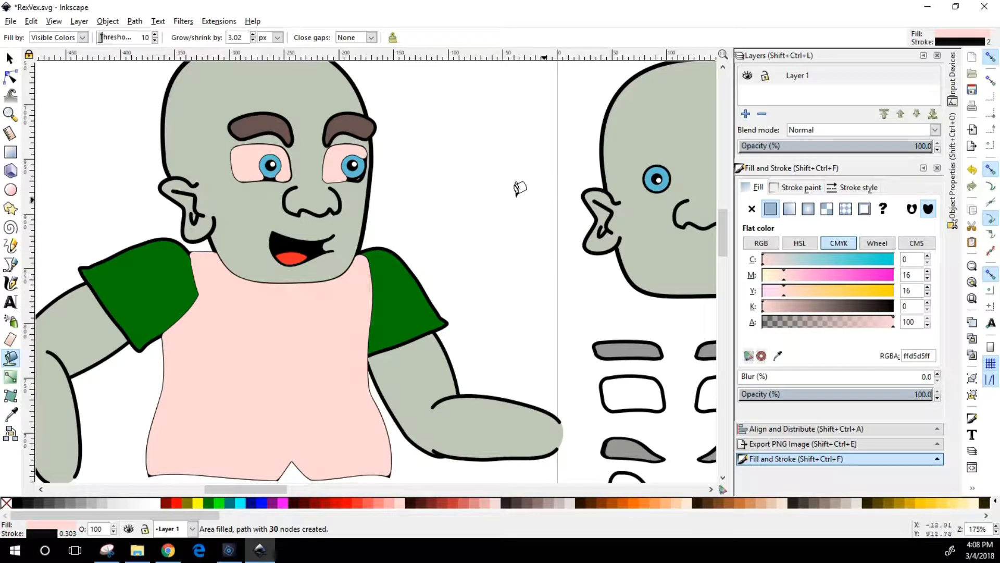
{"action": "left_click", "coordinate": [9, 58]}
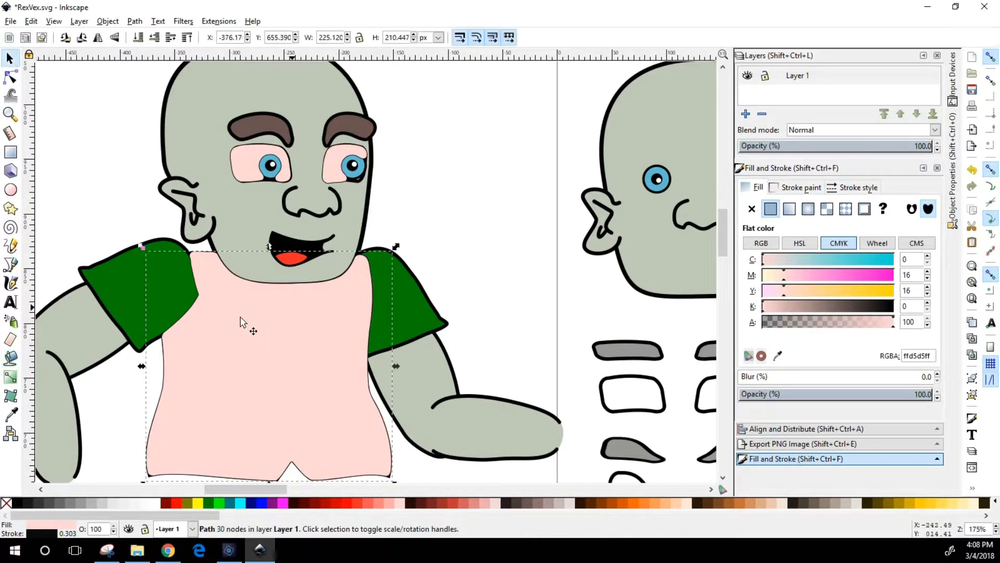
{"action": "left_click_drag", "start_coordinate": [341, 388], "coordinate": [247, 340]}
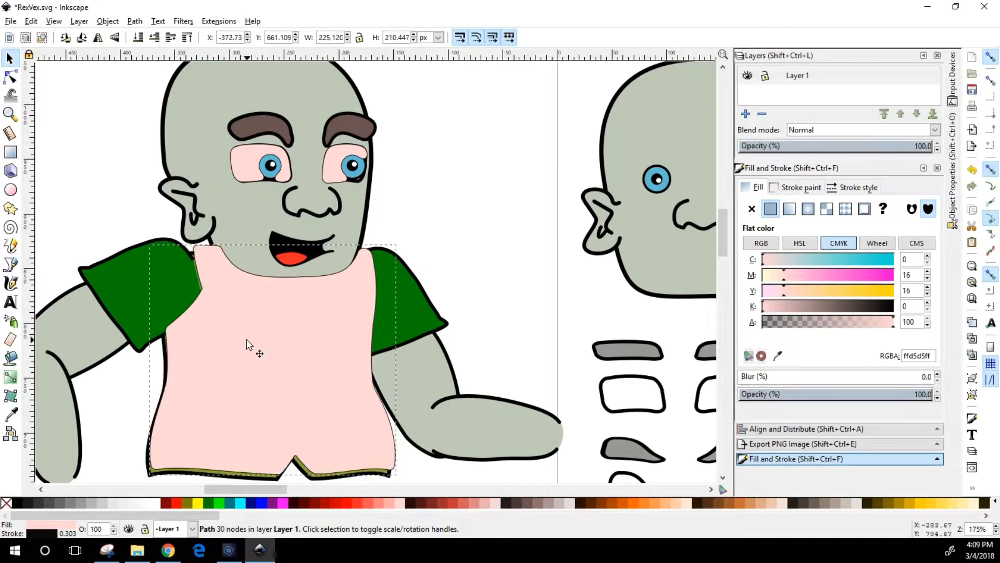
{"action": "scroll", "coordinate": [258, 318], "scroll_direction": "down", "scroll_amount": 6}
{"action": "left_click_drag", "start_coordinate": [251, 226], "coordinate": [211, 305]}
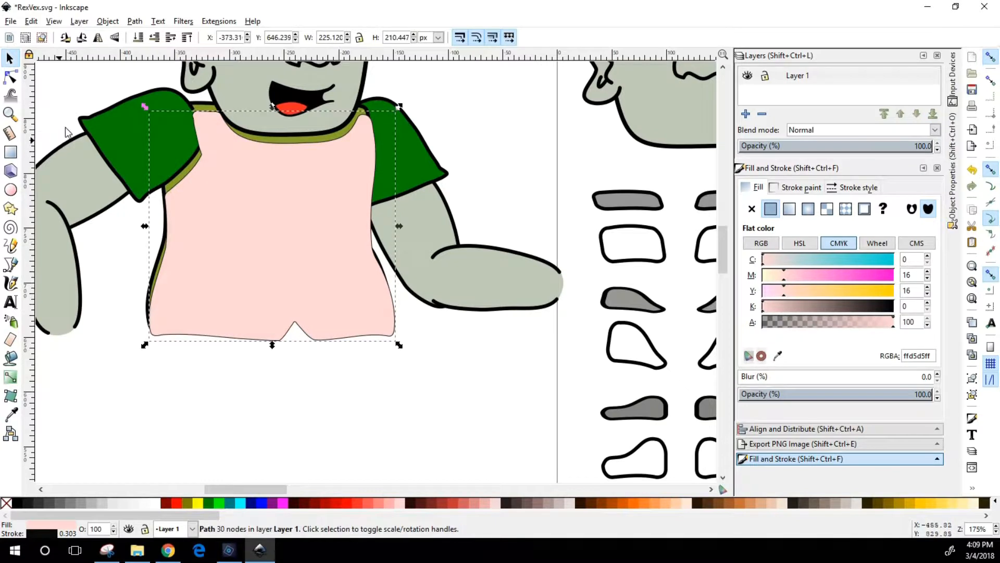
Pull the hem nodes of the pink shirt path down and outward into a flared dress about 269 by 311 px
{"action": "left_click", "coordinate": [10, 77]}
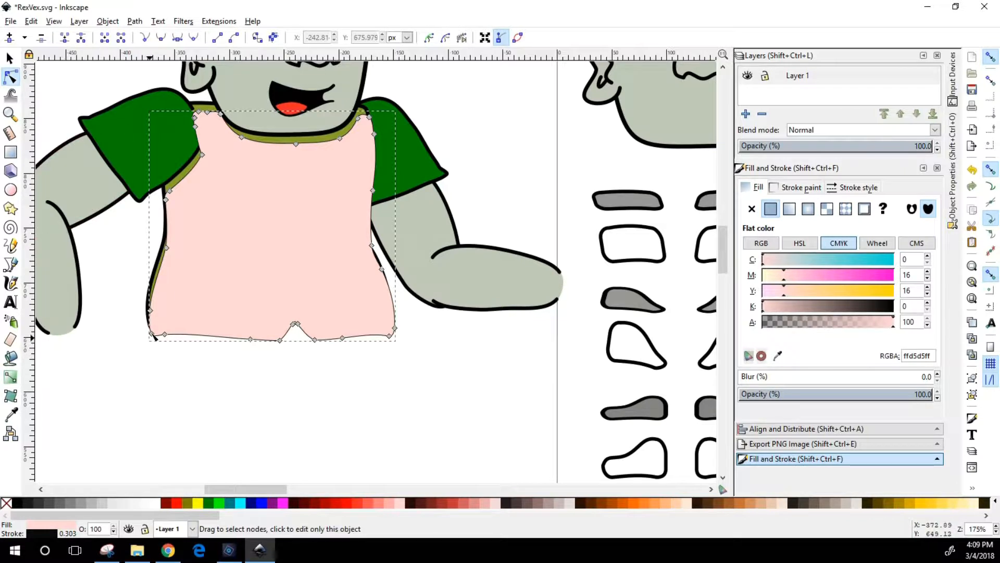
{"action": "left_click_drag", "start_coordinate": [151, 333], "coordinate": [118, 441]}
{"action": "left_click_drag", "start_coordinate": [166, 338], "coordinate": [180, 430]}
{"action": "left_click_drag", "start_coordinate": [231, 394], "coordinate": [414, 306]}
{"action": "left_click_drag", "start_coordinate": [391, 341], "coordinate": [409, 451]}
{"action": "left_click", "coordinate": [477, 395]}
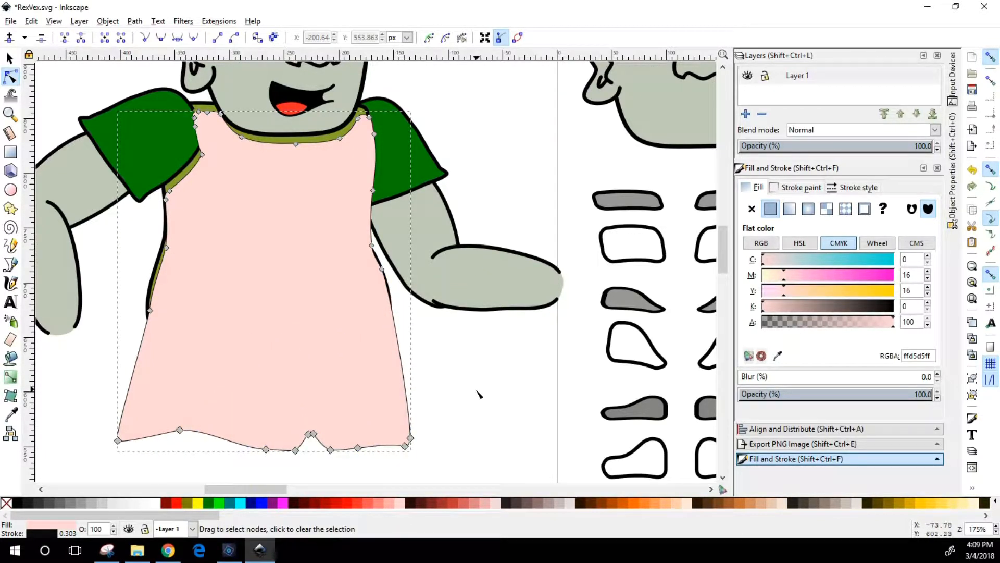
{"action": "left_click", "coordinate": [81, 74]}
Move the pink dress path down to about X -377, Y 475 px, exposing the olive shirt's chest
{"action": "scroll", "coordinate": [237, 224], "scroll_direction": "up", "scroll_amount": 10}
{"action": "scroll", "coordinate": [228, 202], "scroll_direction": "down", "scroll_amount": 2}
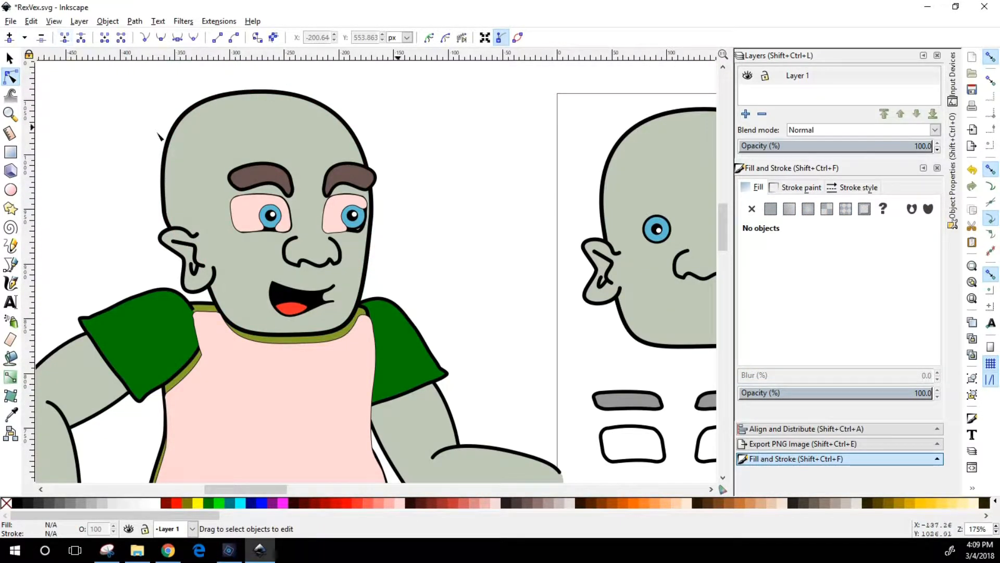
{"action": "key", "text": "5"}
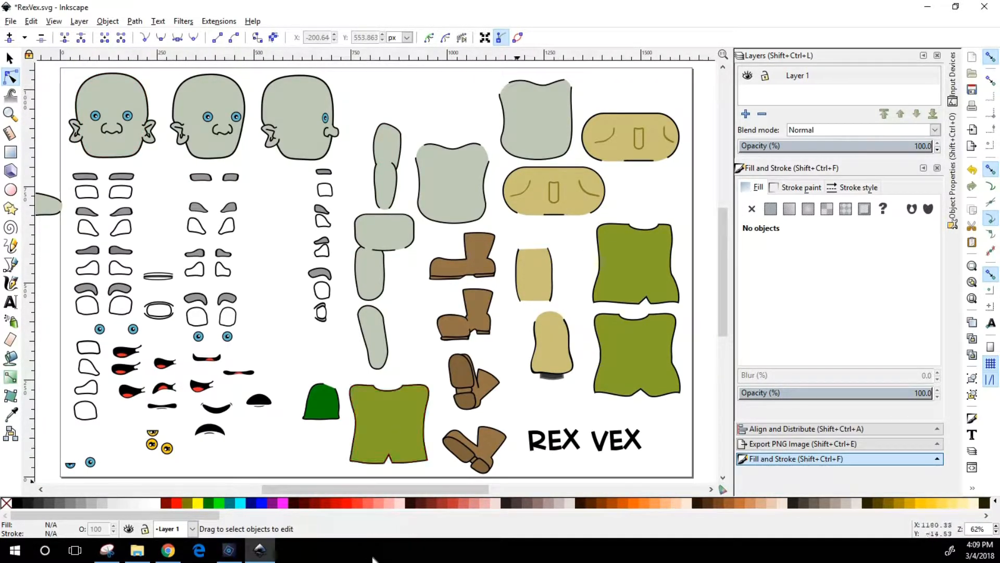
{"action": "left_click_drag", "start_coordinate": [432, 492], "coordinate": [355, 494]}
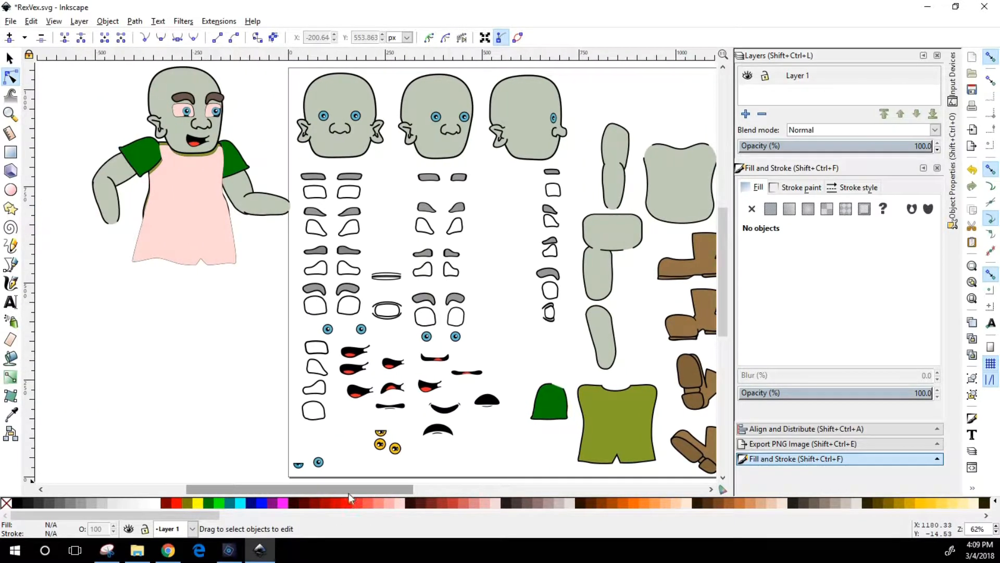
{"action": "scroll", "coordinate": [140, 229], "scroll_direction": "up", "scroll_amount": 2}
{"action": "key", "text": "z"}
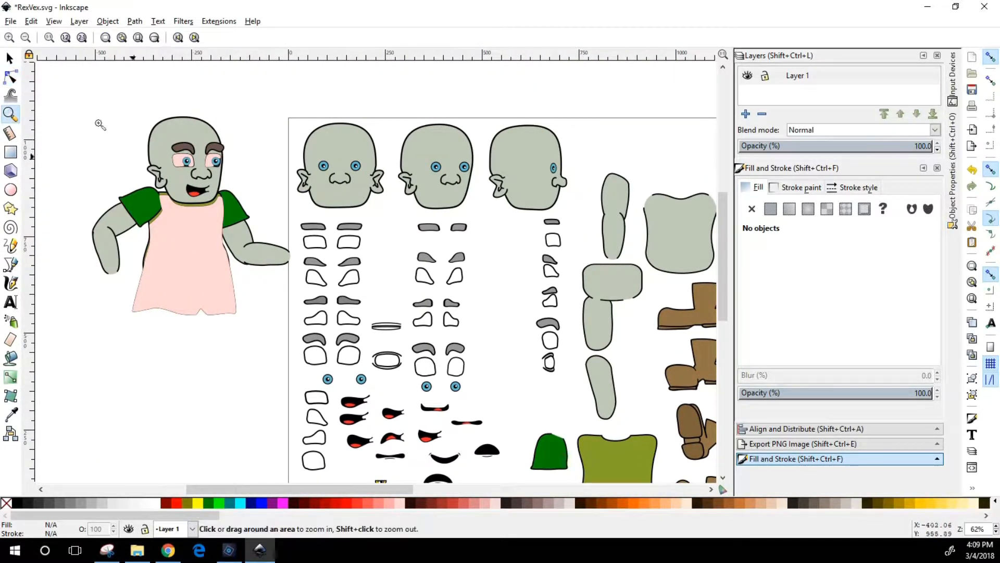
{"action": "left_click_drag", "start_coordinate": [57, 87], "coordinate": [345, 392]}
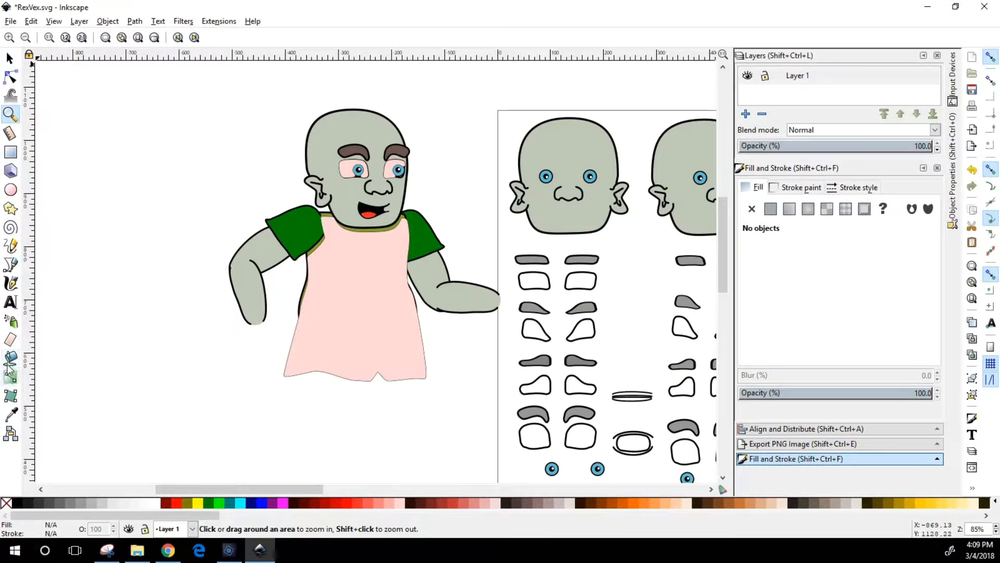
{"action": "left_click", "coordinate": [9, 58]}
{"action": "left_click", "coordinate": [375, 326]}
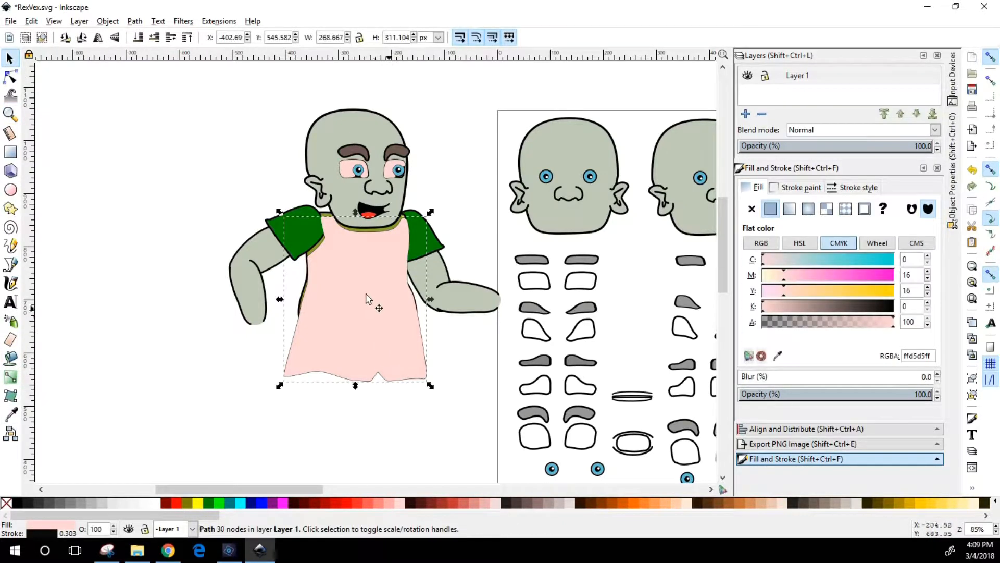
{"action": "left_click_drag", "start_coordinate": [365, 319], "coordinate": [368, 344]}
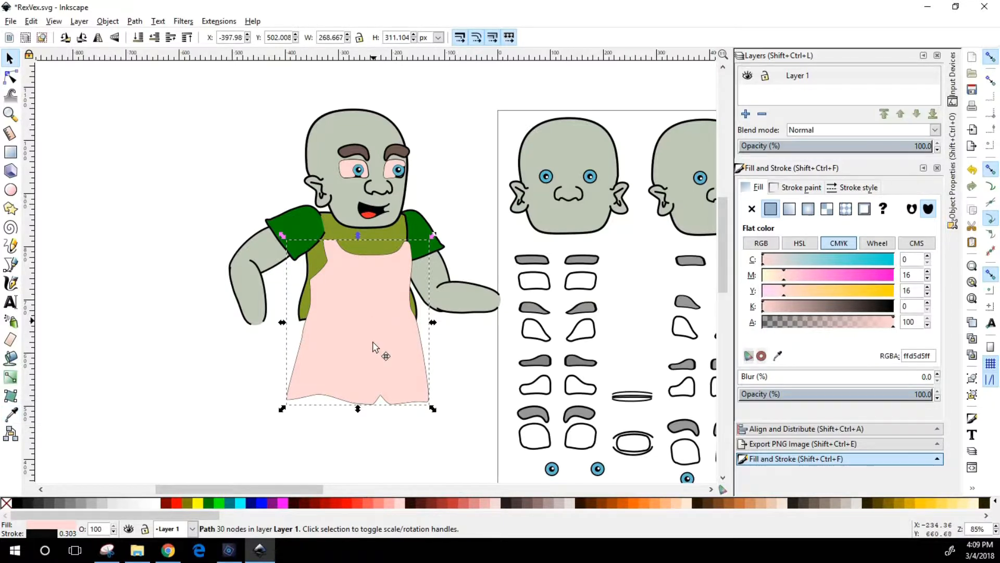
{"action": "left_click_drag", "start_coordinate": [373, 347], "coordinate": [384, 361]}
Fill the dress with the olive 89a02cff sampled from the shirt and place it over the torso at about X -404, Y 549 px
{"action": "left_click", "coordinate": [11, 414]}
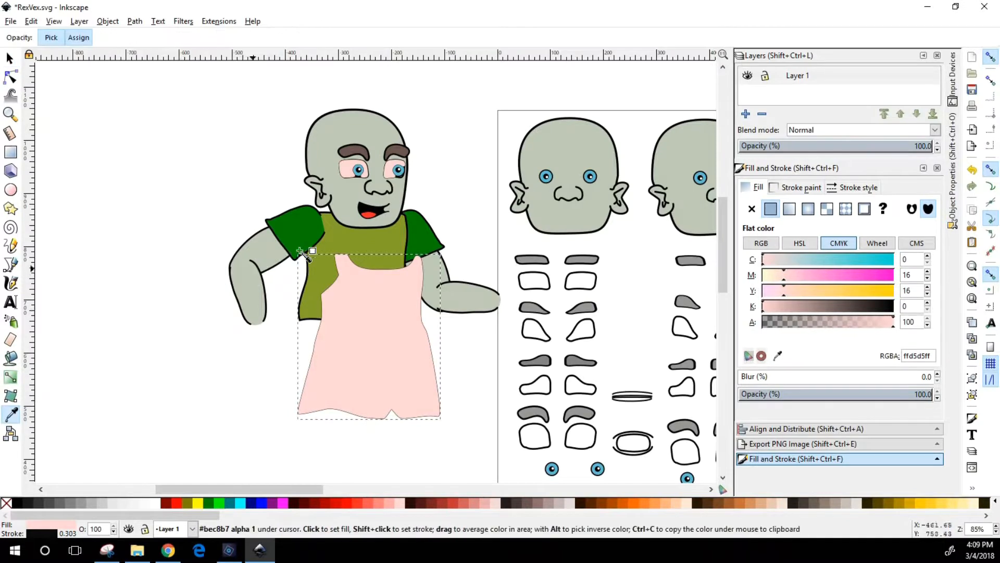
{"action": "left_click", "coordinate": [333, 240]}
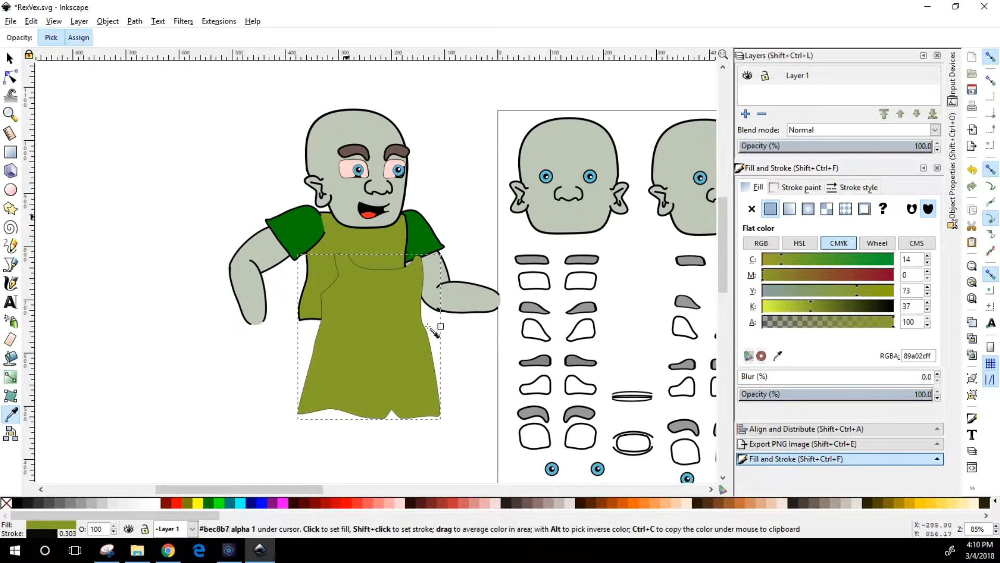
{"action": "key", "text": "s"}
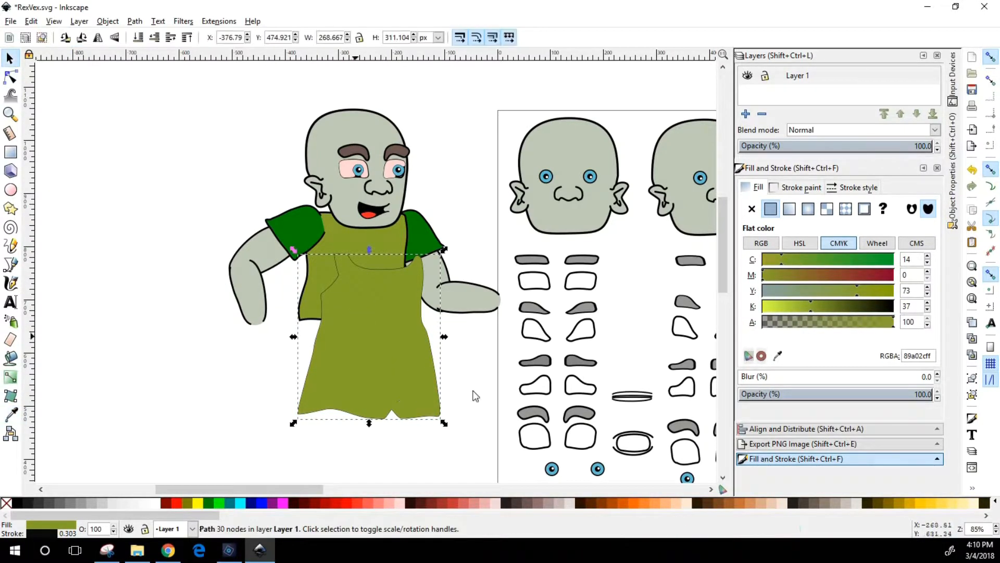
{"action": "left_click_drag", "start_coordinate": [360, 360], "coordinate": [344, 339]}
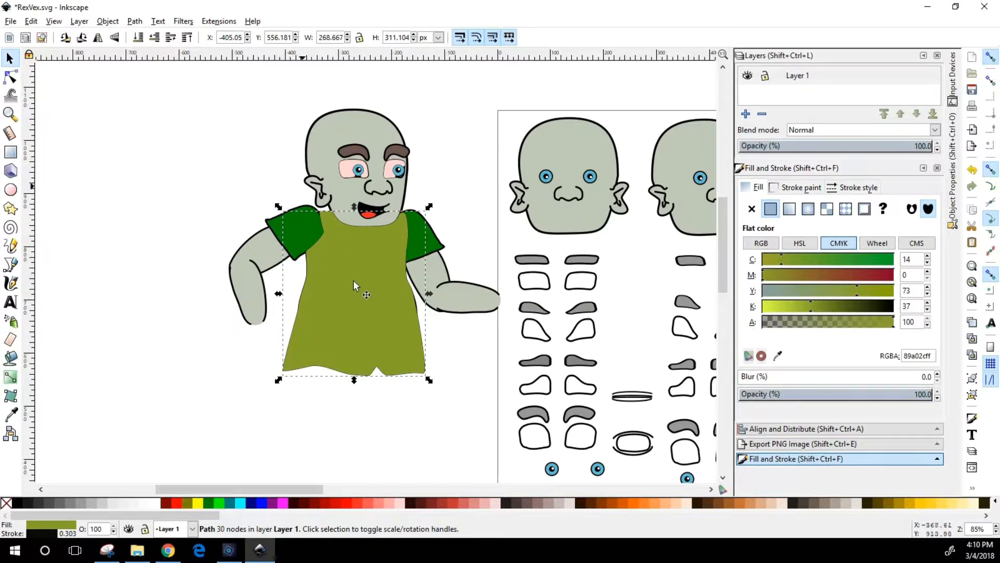
{"action": "left_click_drag", "start_coordinate": [357, 277], "coordinate": [364, 250]}
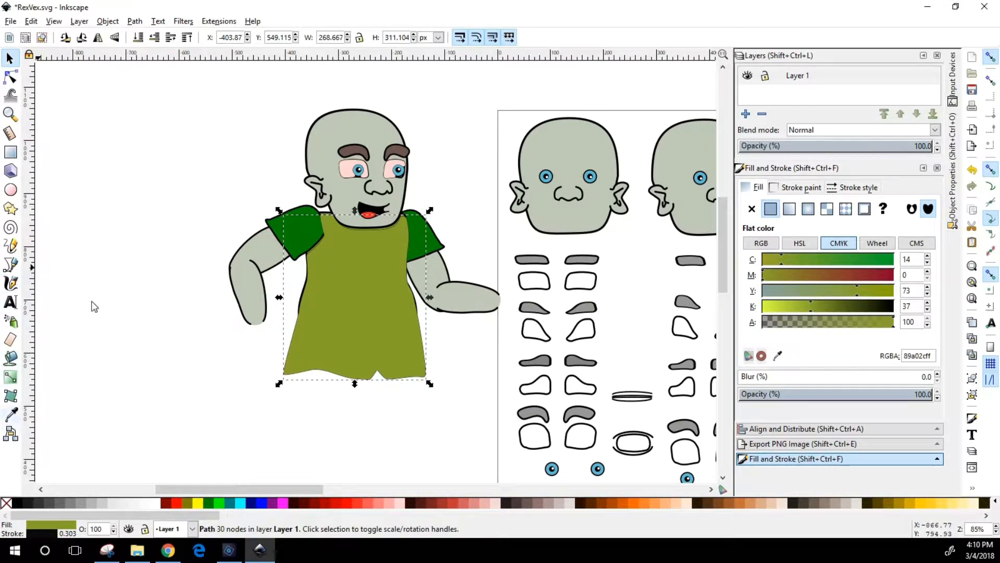
Draw an olive rectangle about 259 by 163 px beside the character's head, keeping its corners square
{"action": "left_click_drag", "start_coordinate": [101, 111], "coordinate": [240, 198]}
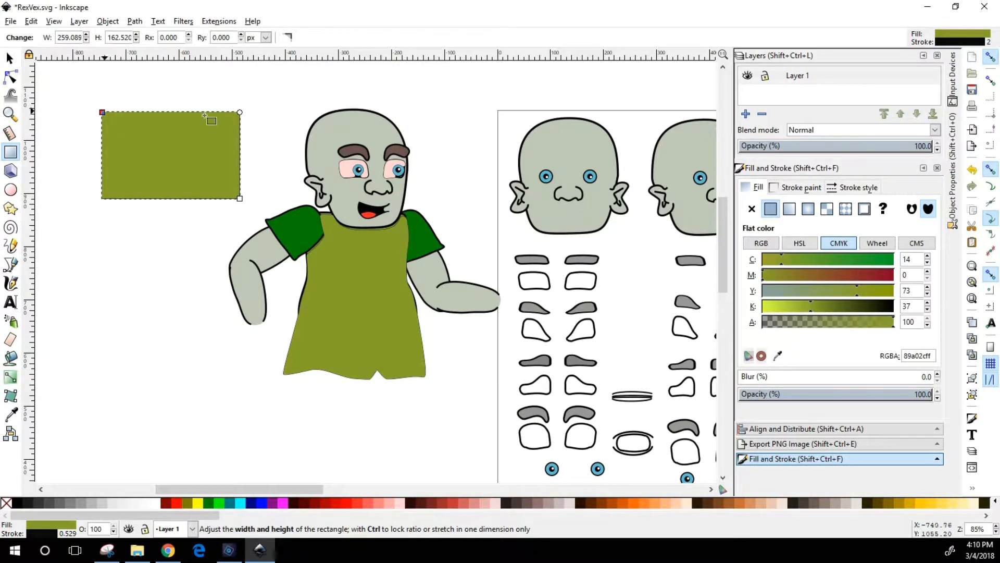
{"action": "left_click_drag", "start_coordinate": [240, 112], "coordinate": [240, 139]}
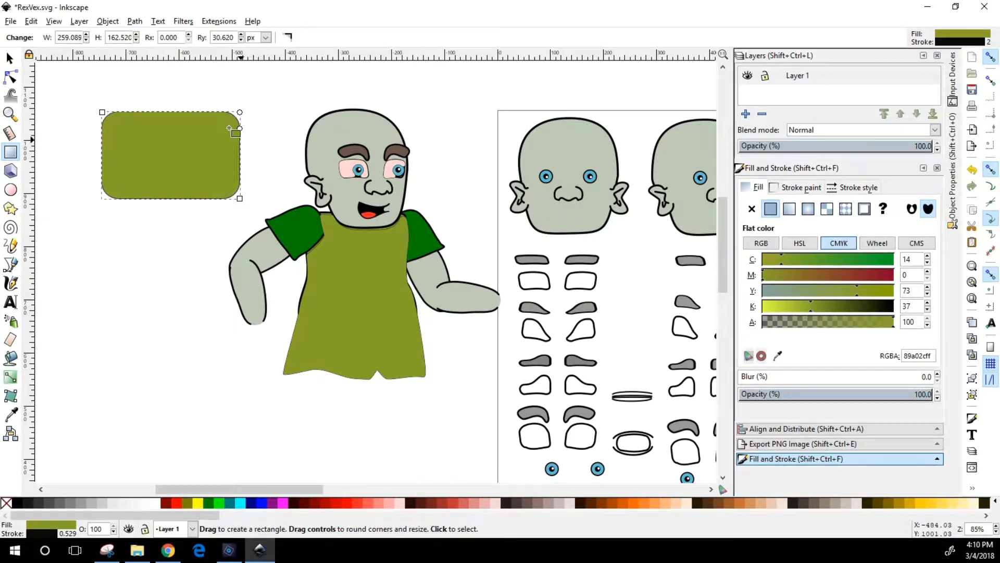
{"action": "left_click_drag", "start_coordinate": [240, 131], "coordinate": [240, 109]}
Draw an olive ellipse below the rectangle and set its arc end angle to about 352 degrees
{"action": "left_click", "coordinate": [10, 190]}
{"action": "left_click_drag", "start_coordinate": [81, 217], "coordinate": [190, 311]}
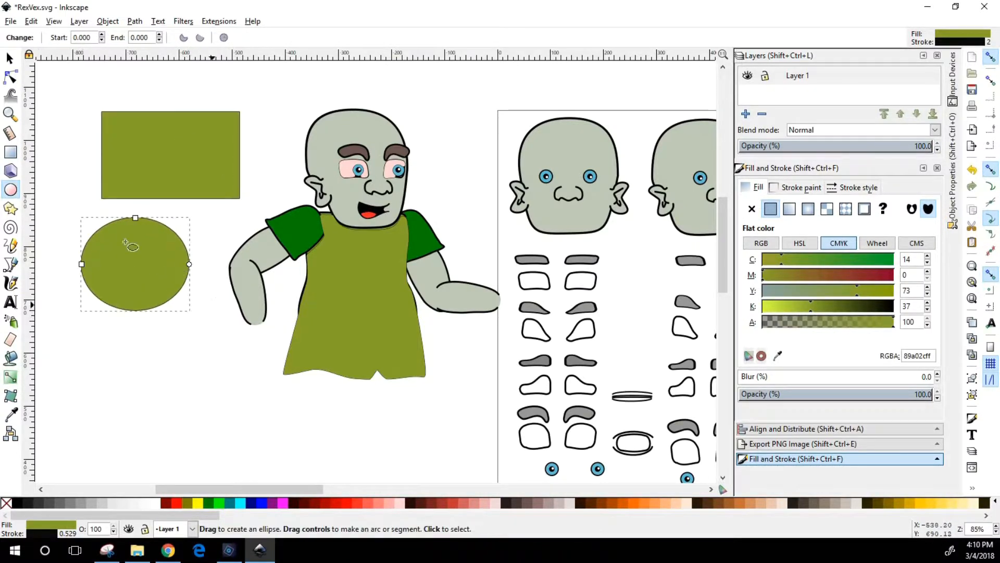
{"action": "mouse_move", "coordinate": [189, 264]}
{"action": "left_mouse_down"}
{"action": "mouse_move", "coordinate": [180, 307]}
{"action": "mouse_move", "coordinate": [168, 251]}
{"action": "mouse_move", "coordinate": [131, 263]}
{"action": "mouse_move", "coordinate": [119, 255]}
{"action": "mouse_move", "coordinate": [163, 253]}
{"action": "mouse_move", "coordinate": [178, 268]}
{"action": "mouse_move", "coordinate": [83, 265]}
{"action": "mouse_move", "coordinate": [157, 227]}
{"action": "mouse_move", "coordinate": [189, 259]}
{"action": "left_mouse_up"}
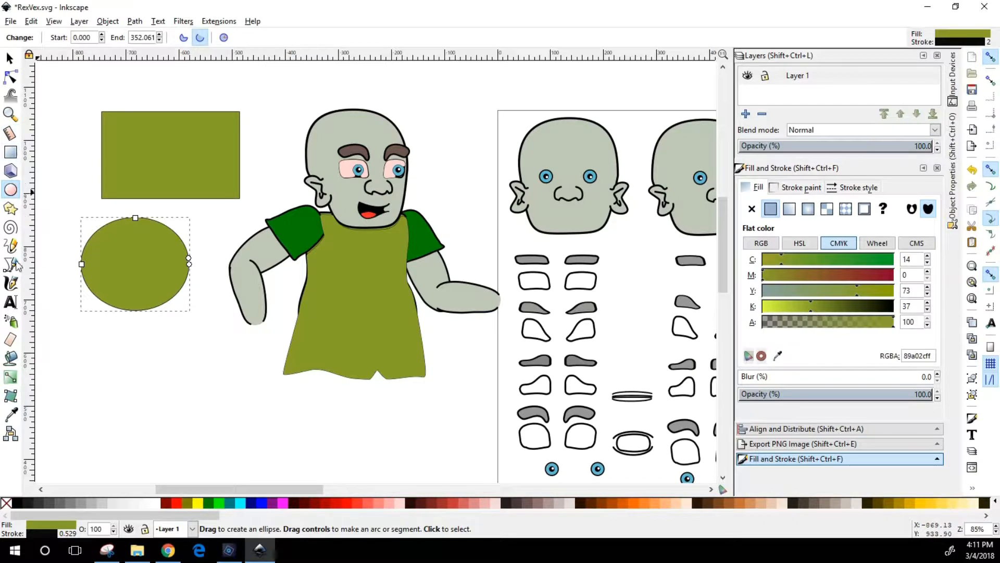
Draw a five-pointed star about 210 by 200 px below the ellipse and move it to about X -745, Y 456 px
{"action": "left_click", "coordinate": [10, 209]}
{"action": "left_click_drag", "start_coordinate": [145, 374], "coordinate": [200, 393]}
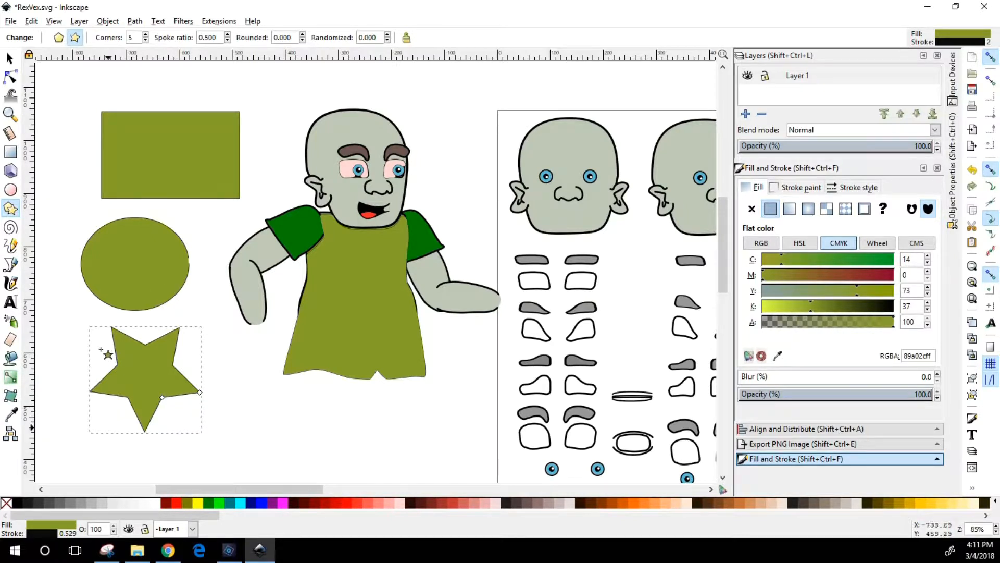
{"action": "left_click", "coordinate": [11, 77]}
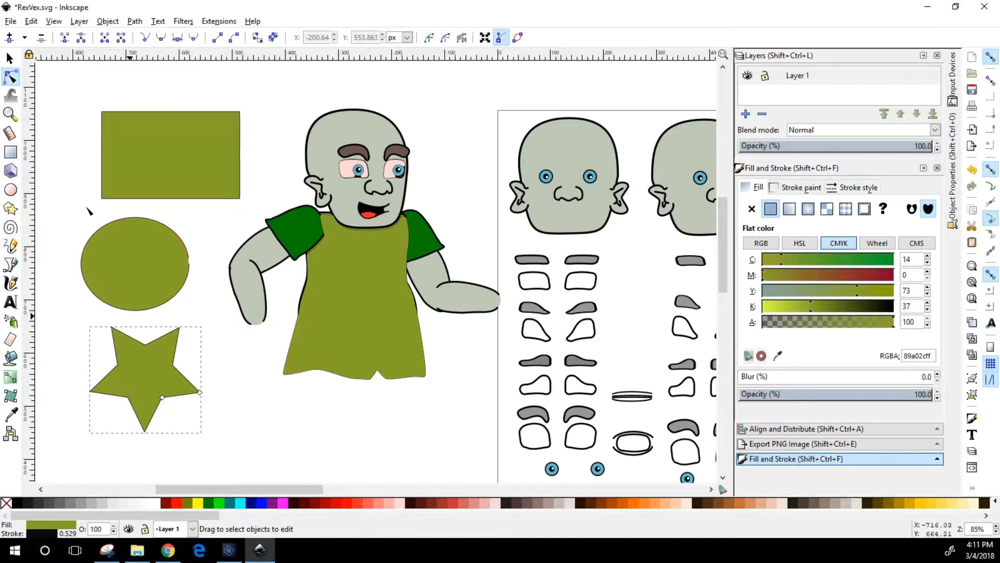
{"action": "left_click", "coordinate": [10, 59]}
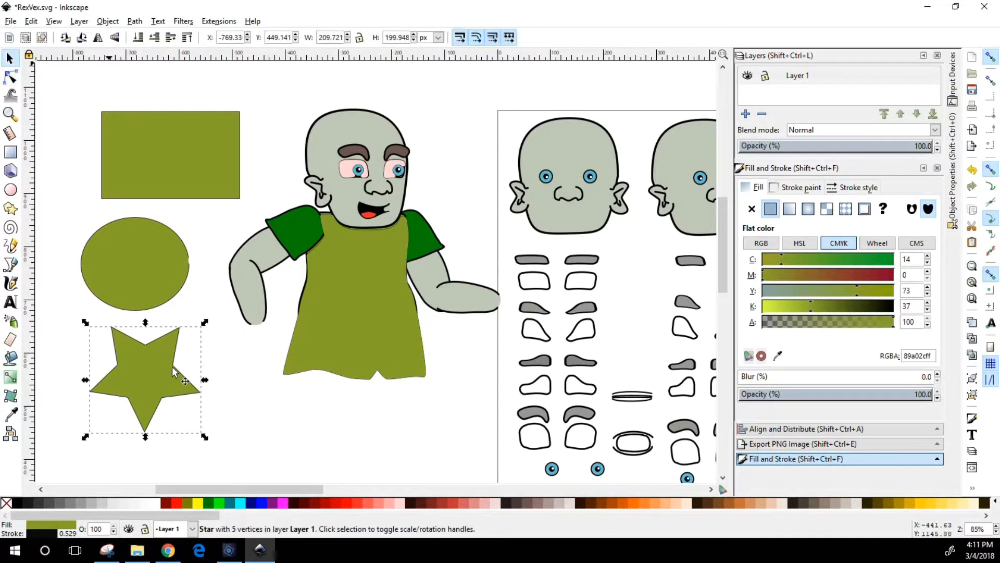
{"action": "left_click_drag", "start_coordinate": [151, 372], "coordinate": [164, 369]}
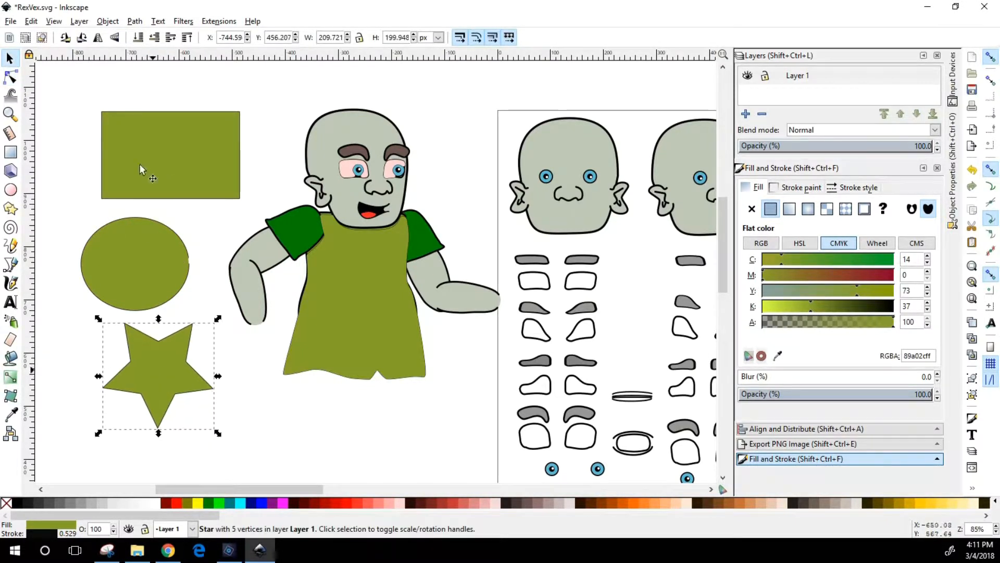
Convert the star to a path, pull its nodes into an irregular star about 236 by 216 px, and place it at about X -769, Y 406 px
{"action": "left_click", "coordinate": [135, 22]}
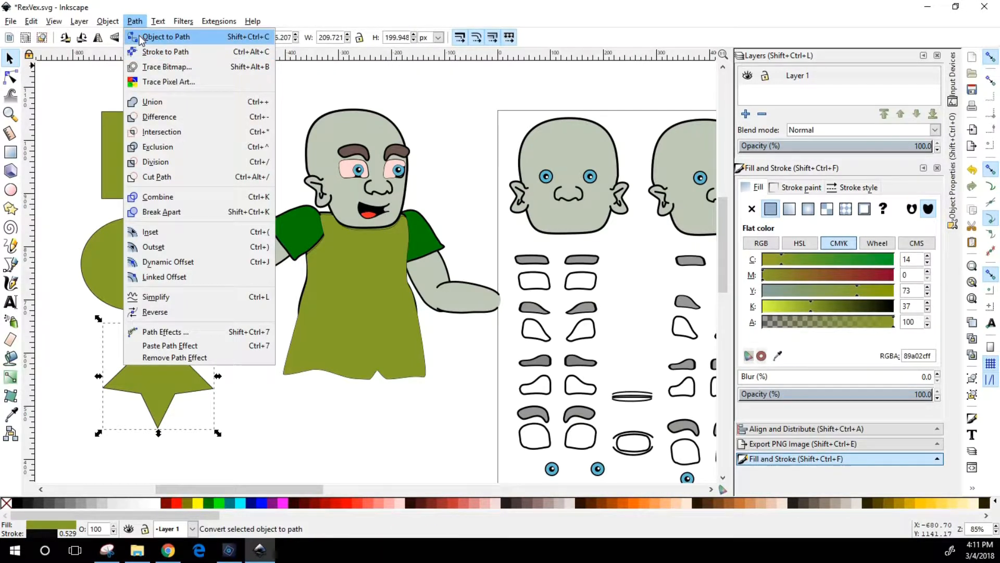
{"action": "key", "text": "Return"}
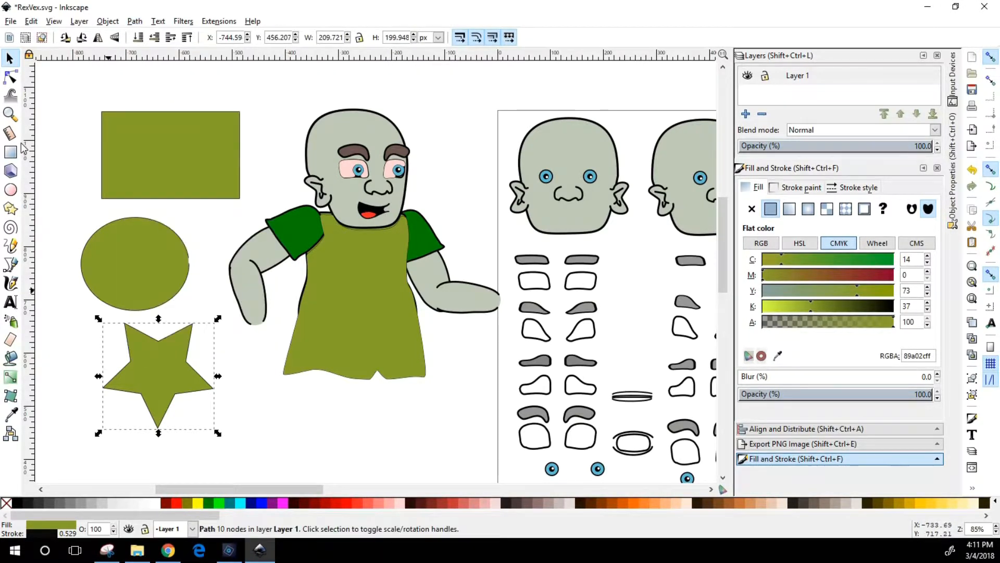
{"action": "left_click", "coordinate": [10, 77]}
{"action": "left_click_drag", "start_coordinate": [160, 344], "coordinate": [162, 355]}
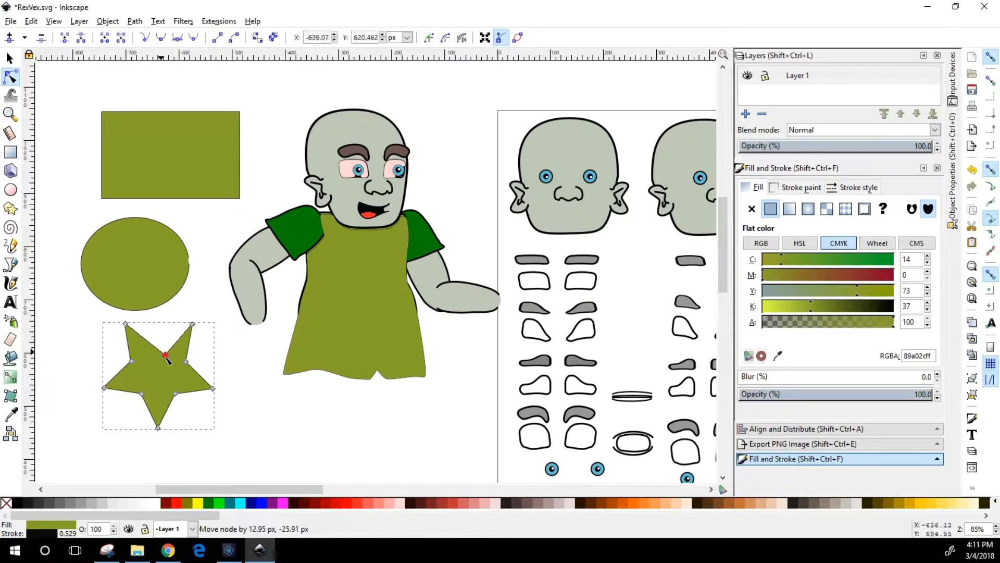
{"action": "left_click_drag", "start_coordinate": [214, 390], "coordinate": [208, 398]}
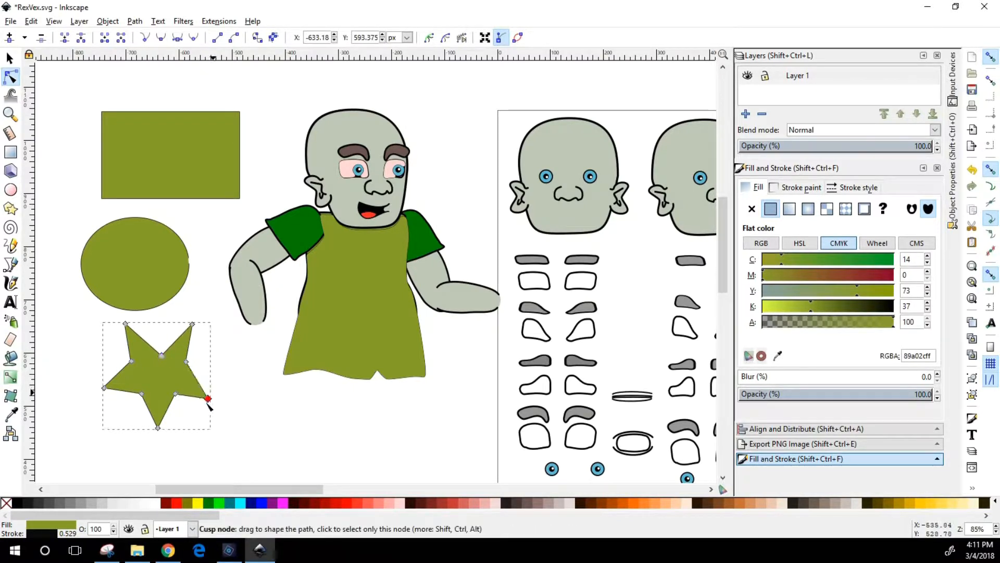
{"action": "left_click_drag", "start_coordinate": [158, 428], "coordinate": [167, 435]}
{"action": "left_click_drag", "start_coordinate": [104, 388], "coordinate": [159, 344]}
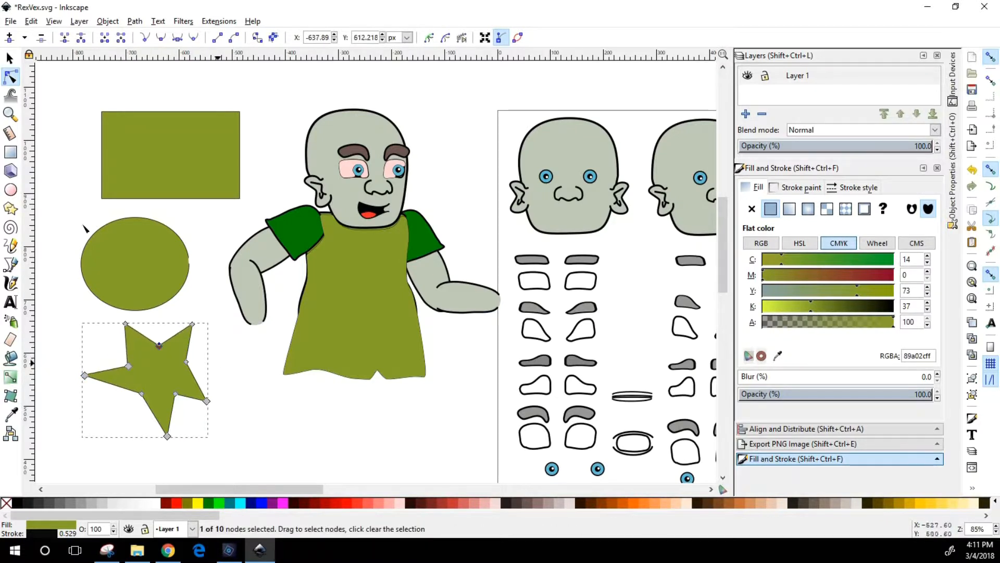
{"action": "left_click_drag", "start_coordinate": [181, 423], "coordinate": [189, 441]}
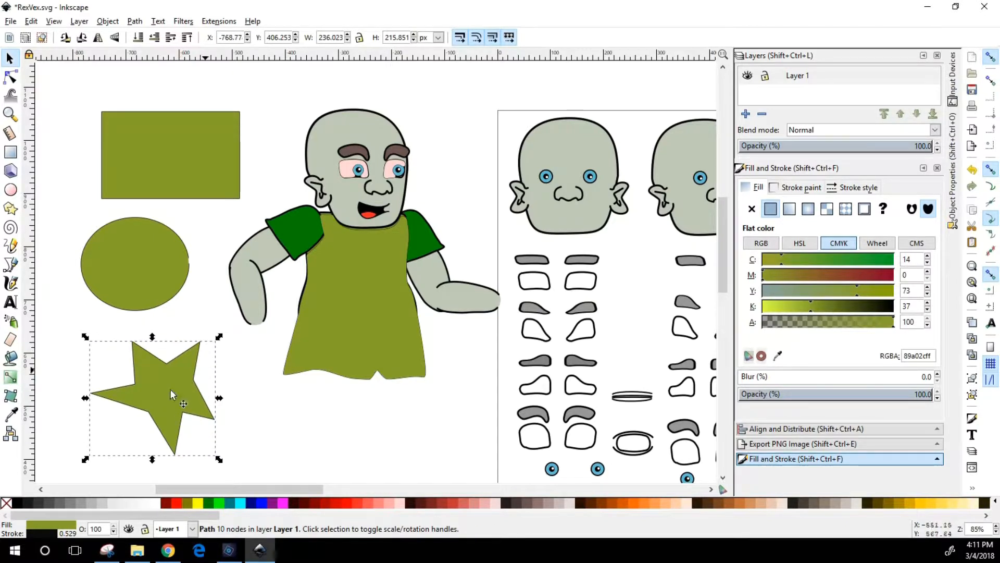
Round the rectangle's corners to a vertical radius of about 61 px and convert it to a path
{"action": "left_click", "coordinate": [153, 167]}
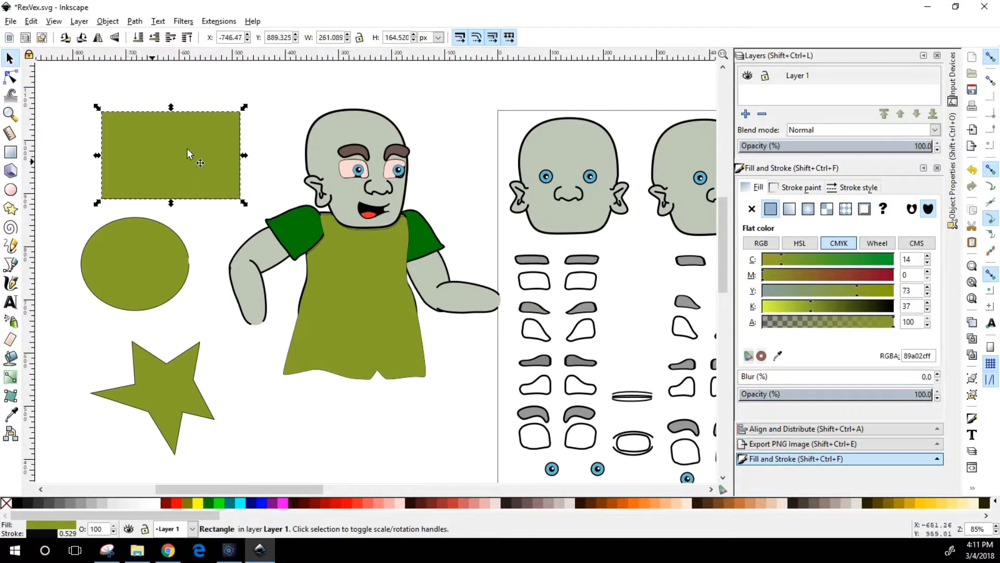
{"action": "key", "text": "r"}
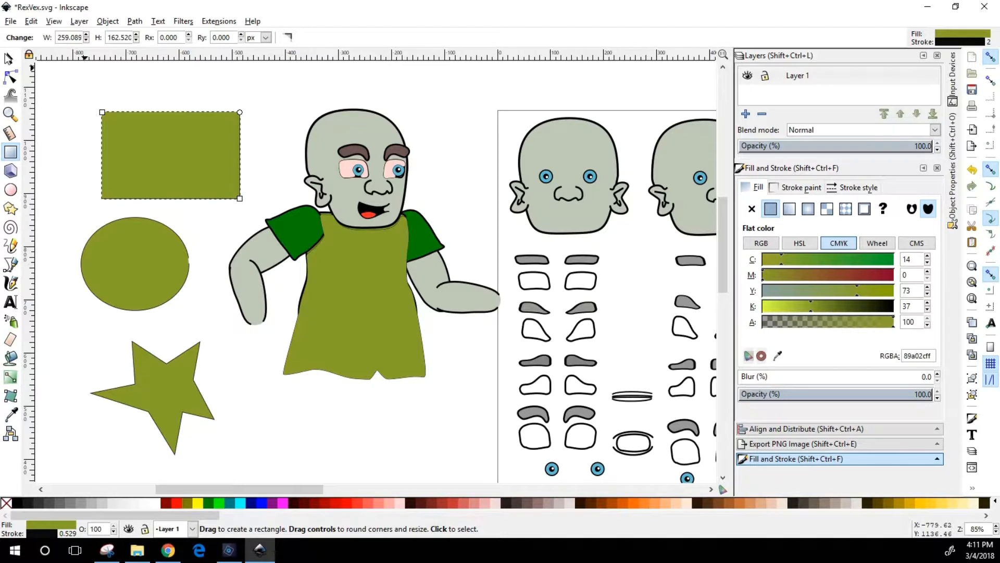
{"action": "key", "text": "s"}
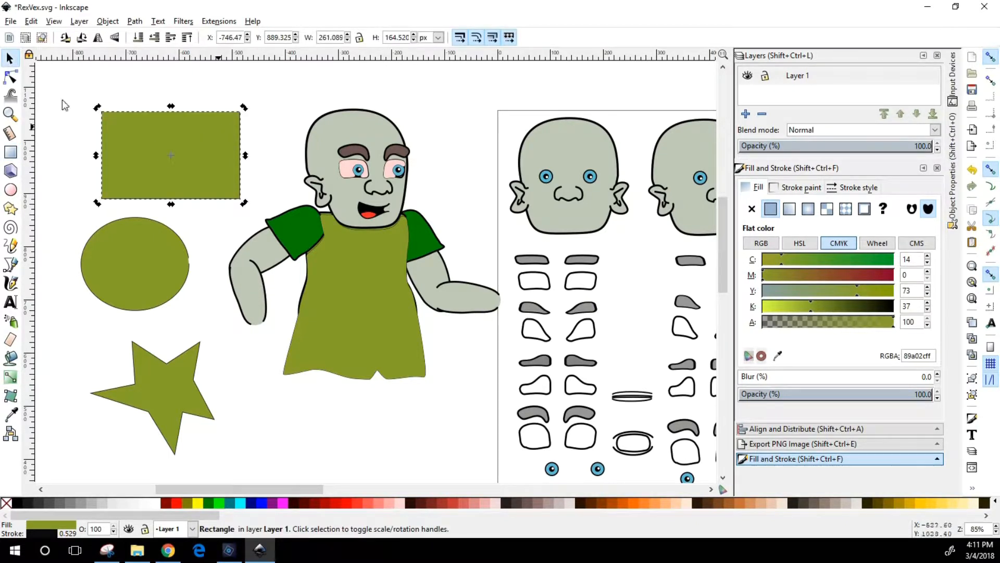
{"action": "key", "text": "r"}
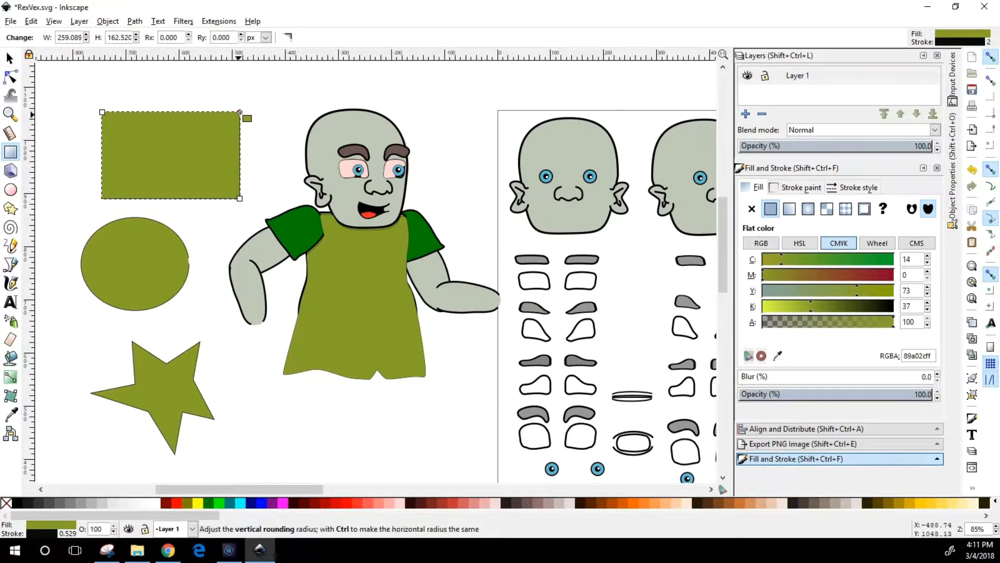
{"action": "left_click_drag", "start_coordinate": [240, 112], "coordinate": [240, 144]}
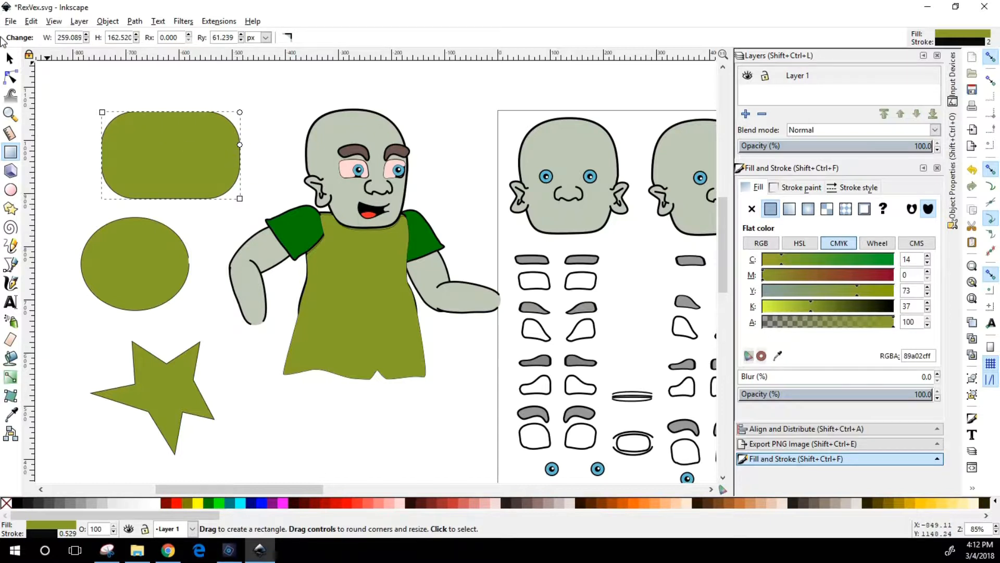
{"action": "left_click", "coordinate": [135, 22]}
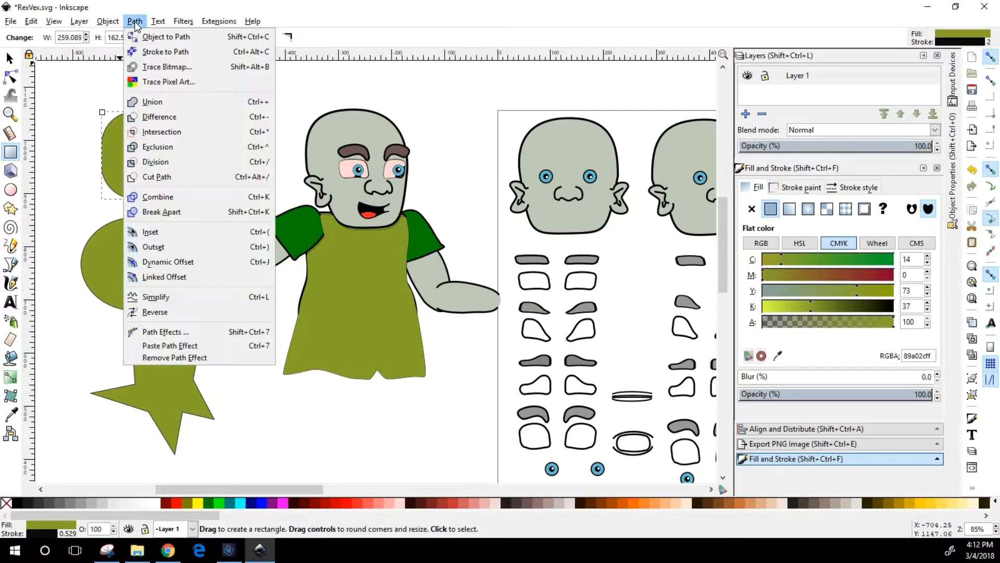
{"action": "left_click", "coordinate": [156, 37]}
{"action": "key", "text": "n"}
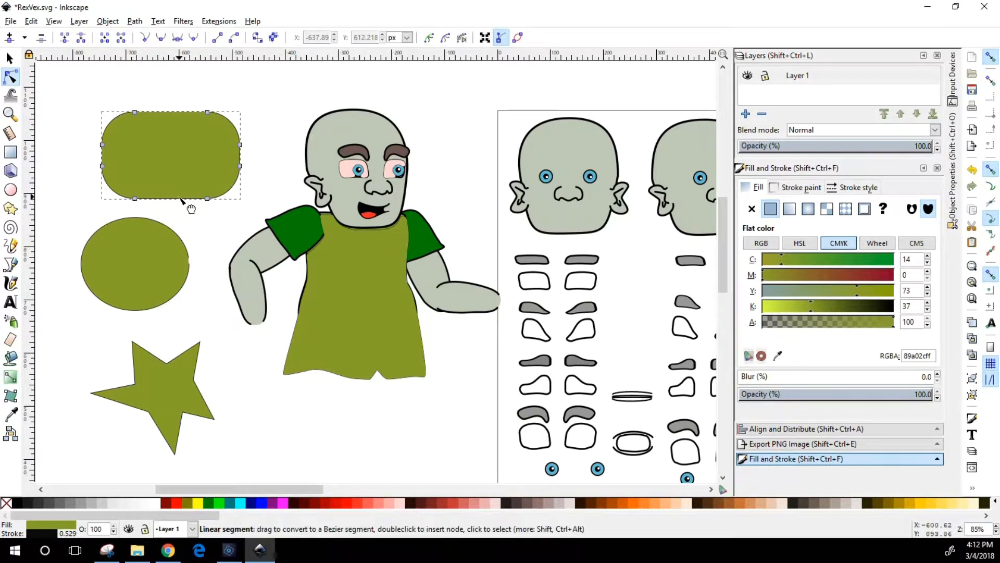
Add two nodes on the rounded rectangle's lower edge and pull one down into a pointed tail at about X -562, Y 793 px
{"action": "left_click", "coordinate": [10, 114]}
{"action": "left_click_drag", "start_coordinate": [83, 98], "coordinate": [298, 237]}
{"action": "key", "text": "n"}
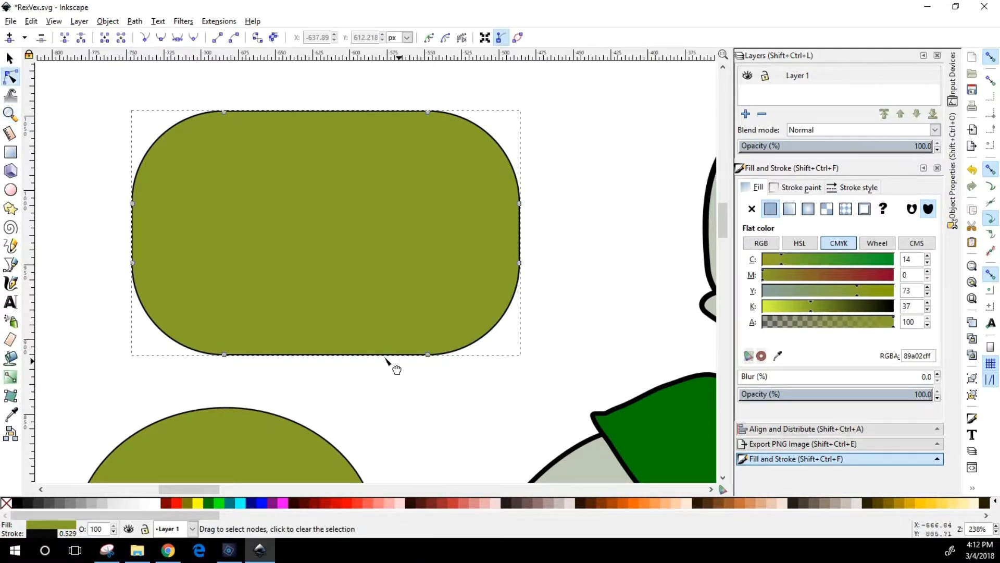
{"action": "double_click", "coordinate": [345, 354]}
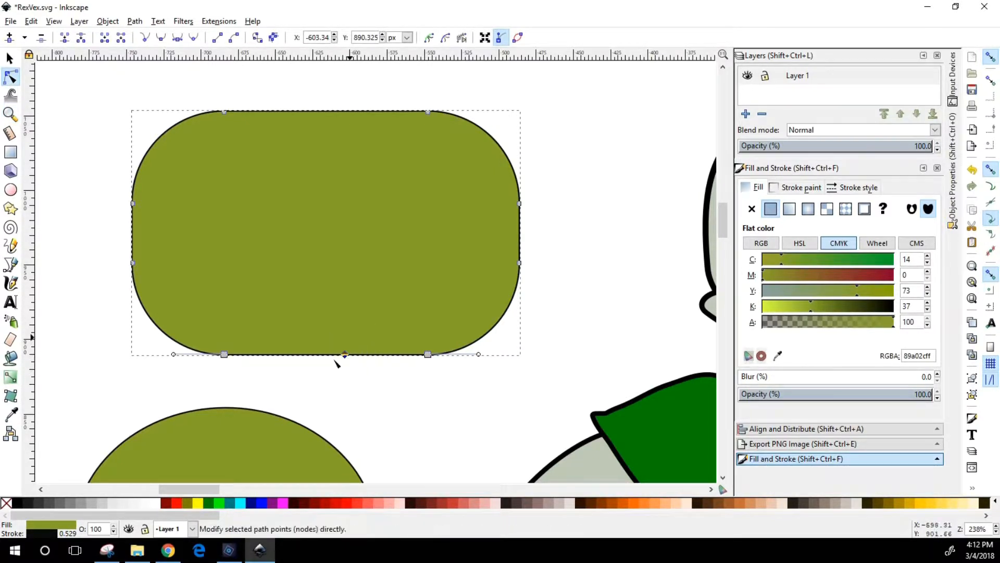
{"action": "double_click", "coordinate": [385, 362]}
{"action": "left_click_drag", "start_coordinate": [384, 355], "coordinate": [401, 477]}
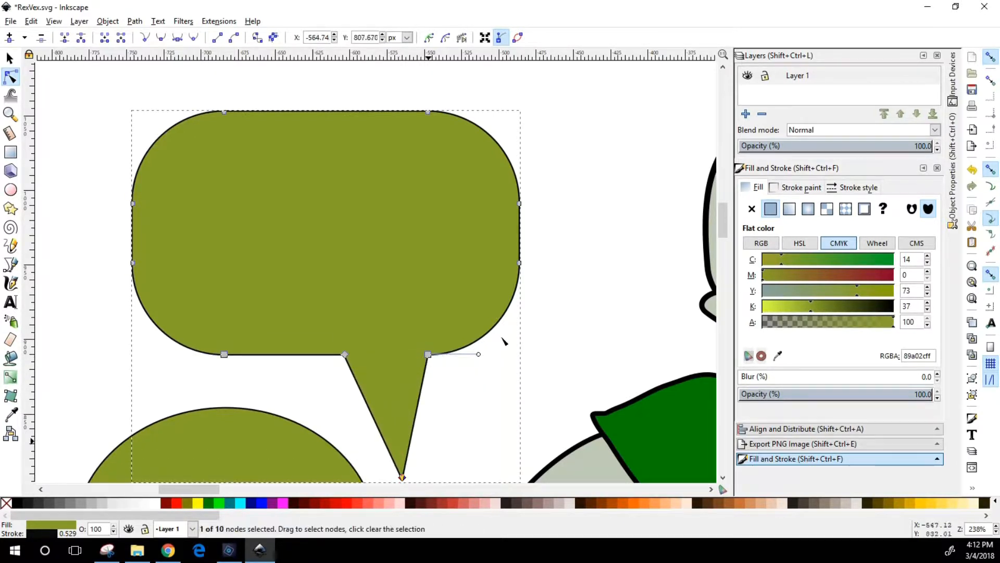
{"action": "scroll", "coordinate": [407, 429], "scroll_direction": "down", "scroll_amount": 2}
{"action": "left_click_drag", "start_coordinate": [402, 427], "coordinate": [406, 449]}
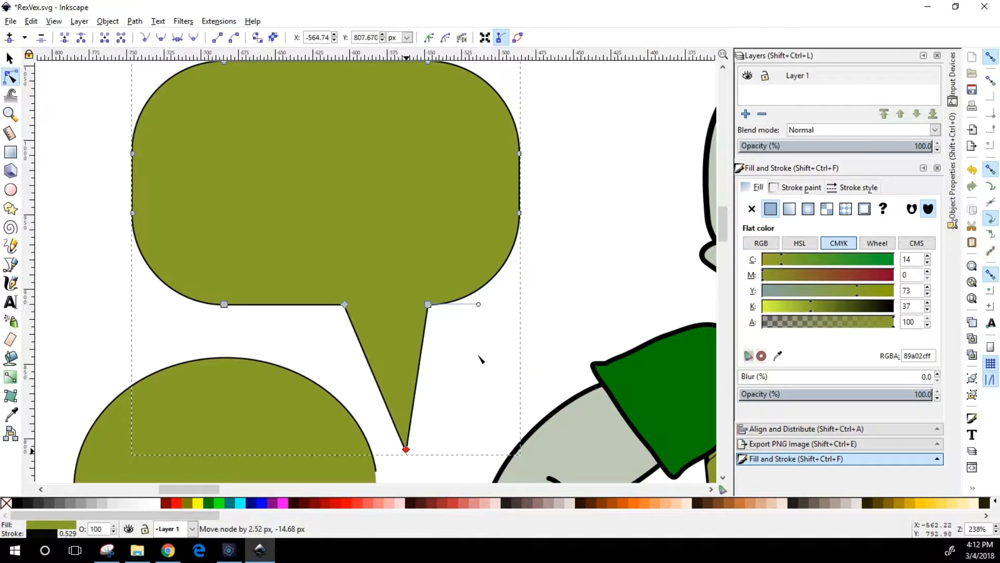
{"action": "scroll", "coordinate": [553, 273], "scroll_direction": "up", "scroll_amount": 1}
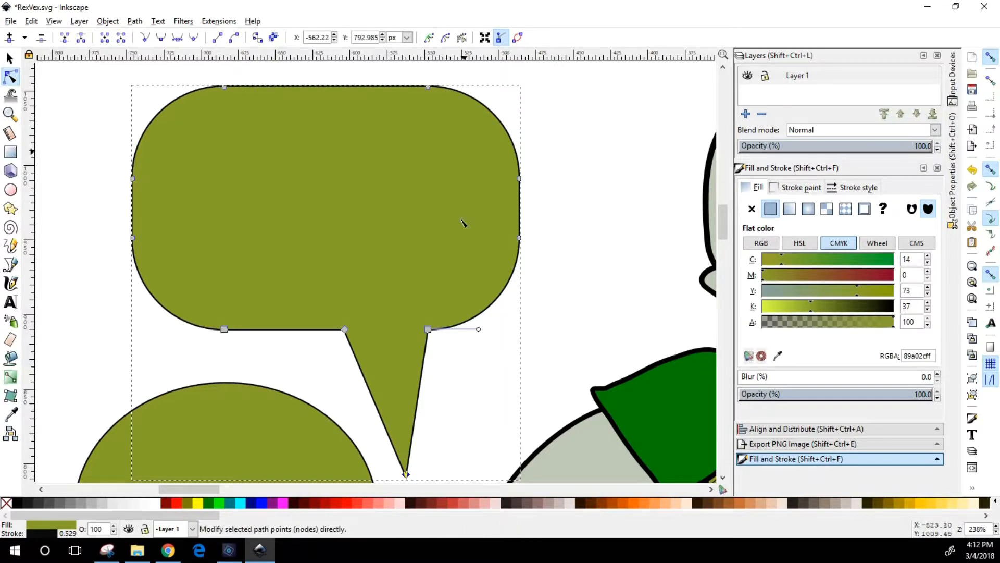
Make the node joining the tail to the rounded corner a cusp and extend its handle horizontally outward to keep the corner round
{"action": "left_click_drag", "start_coordinate": [512, 332], "coordinate": [467, 316]}
{"action": "left_click", "coordinate": [428, 329]}
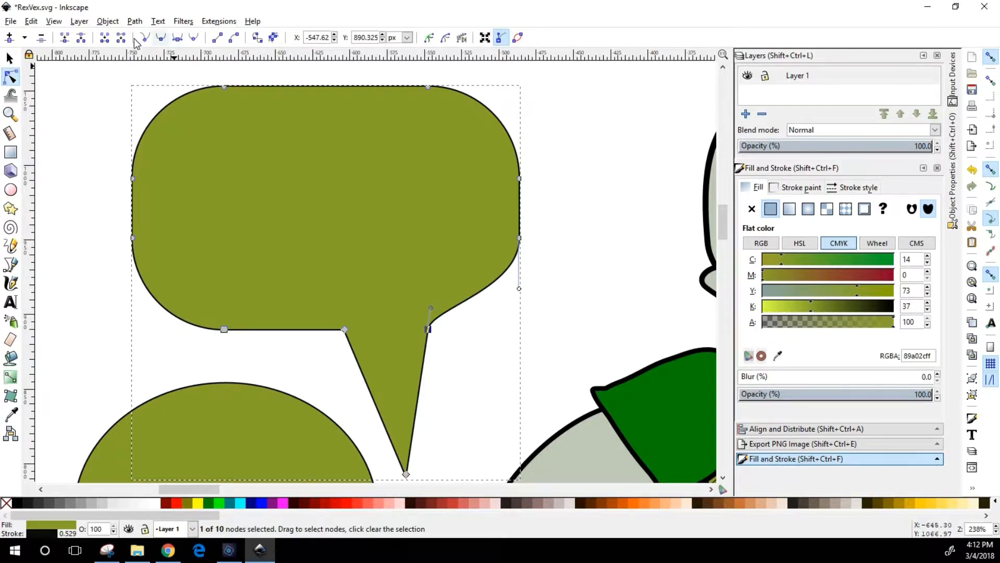
{"action": "left_click_drag", "start_coordinate": [436, 329], "coordinate": [476, 329]}
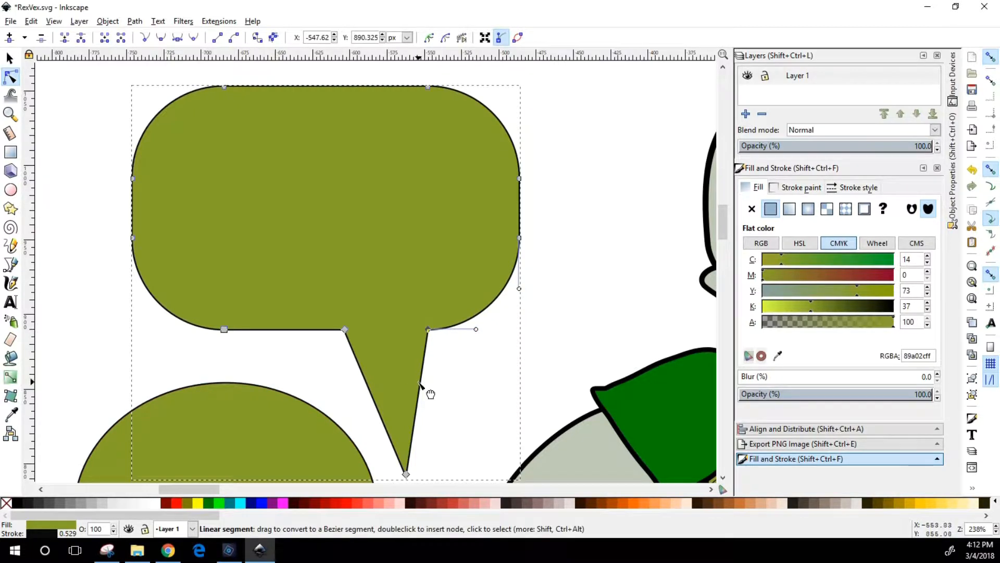
Curve both sides of the speech bubble's tail and move its tip toward the character at about X -505, Y 844 px
{"action": "left_click_drag", "start_coordinate": [417, 384], "coordinate": [402, 427]}
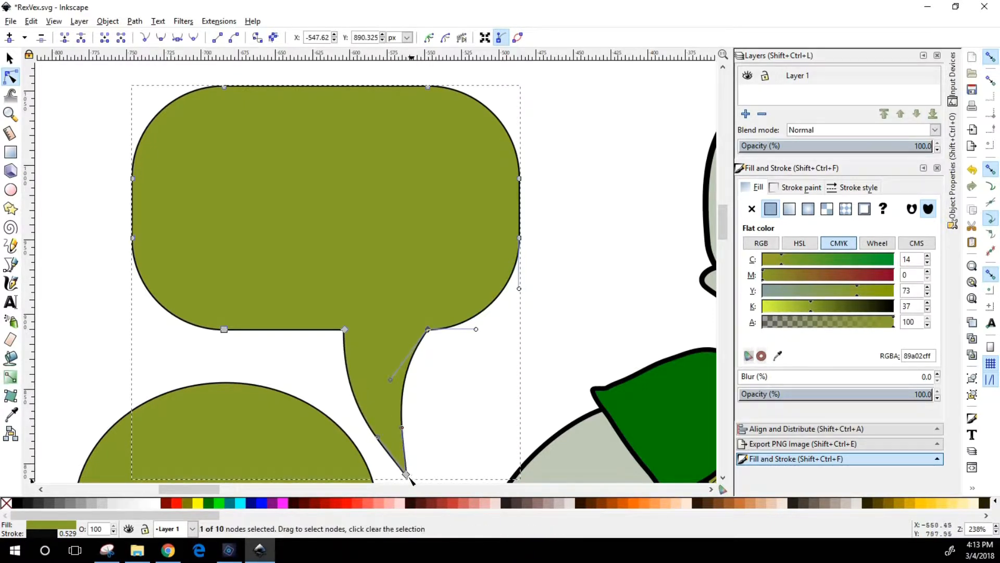
{"action": "left_click_drag", "start_coordinate": [406, 474], "coordinate": [492, 400]}
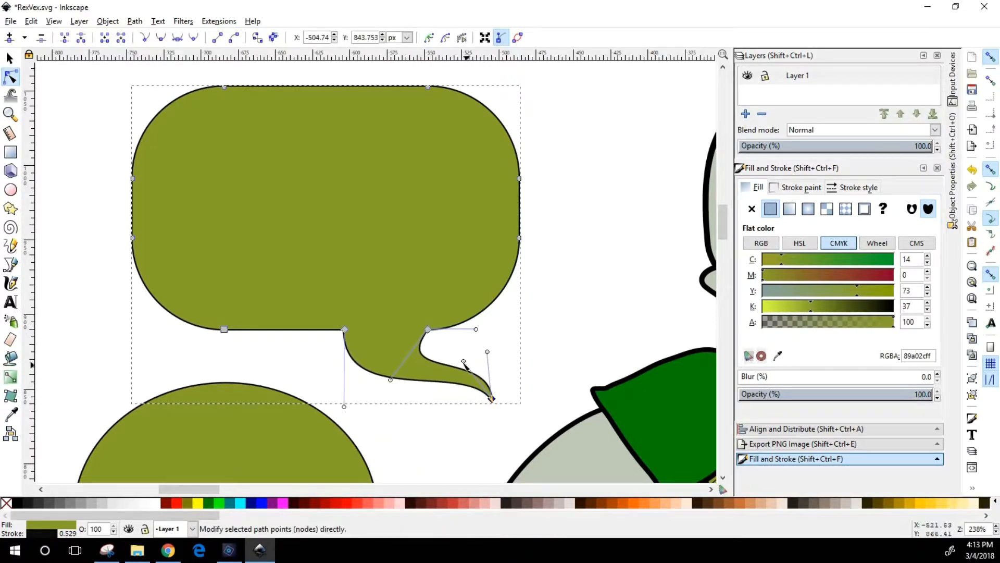
{"action": "left_click_drag", "start_coordinate": [464, 361], "coordinate": [436, 447]}
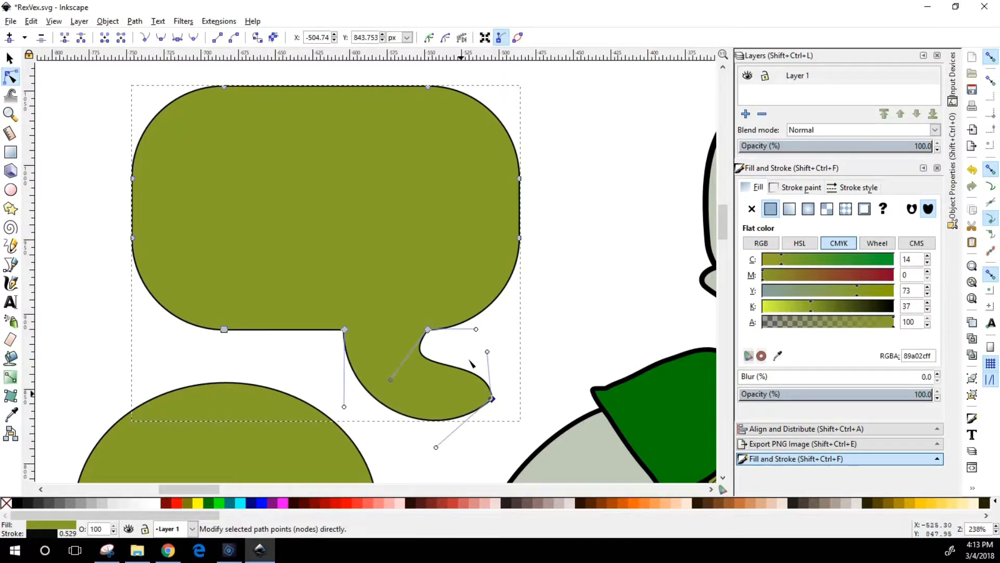
{"action": "left_click_drag", "start_coordinate": [488, 354], "coordinate": [415, 417]}
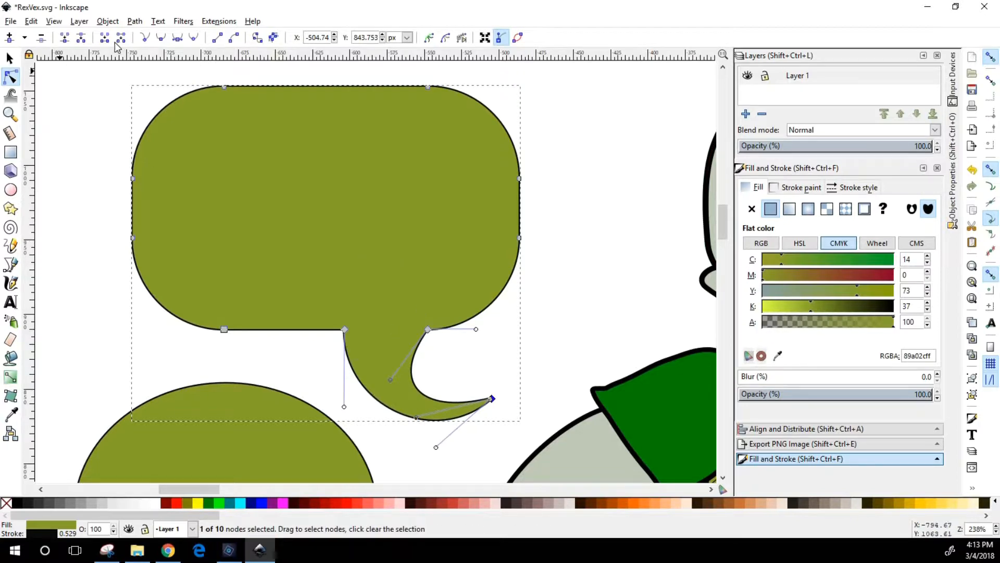
Frame the speech bubble, ellipse, star and character together at about 86% zoom
{"action": "key", "text": "5"}
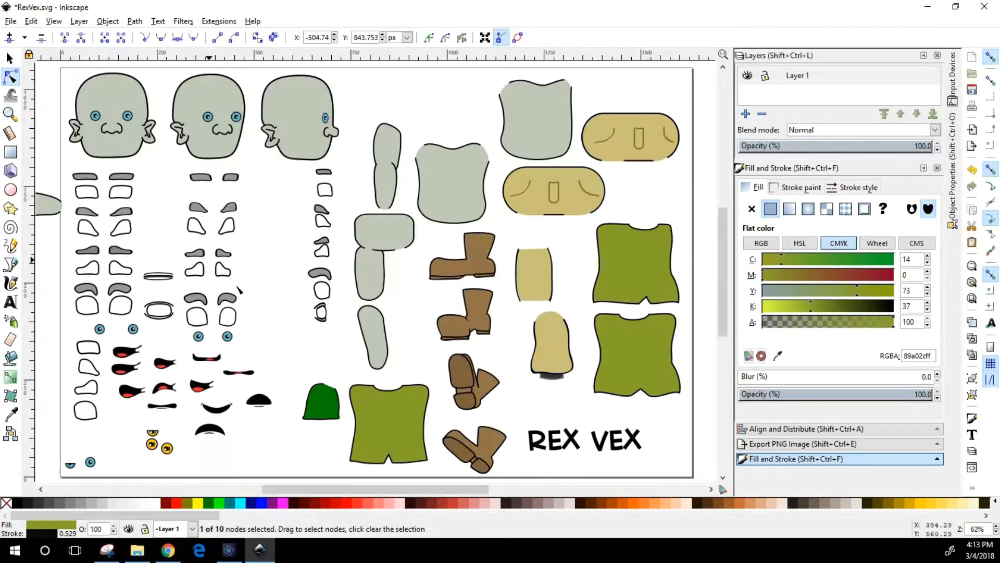
{"action": "left_click_drag", "start_coordinate": [399, 489], "coordinate": [274, 485]}
{"action": "scroll", "coordinate": [255, 346], "scroll_direction": "up", "scroll_amount": 2}
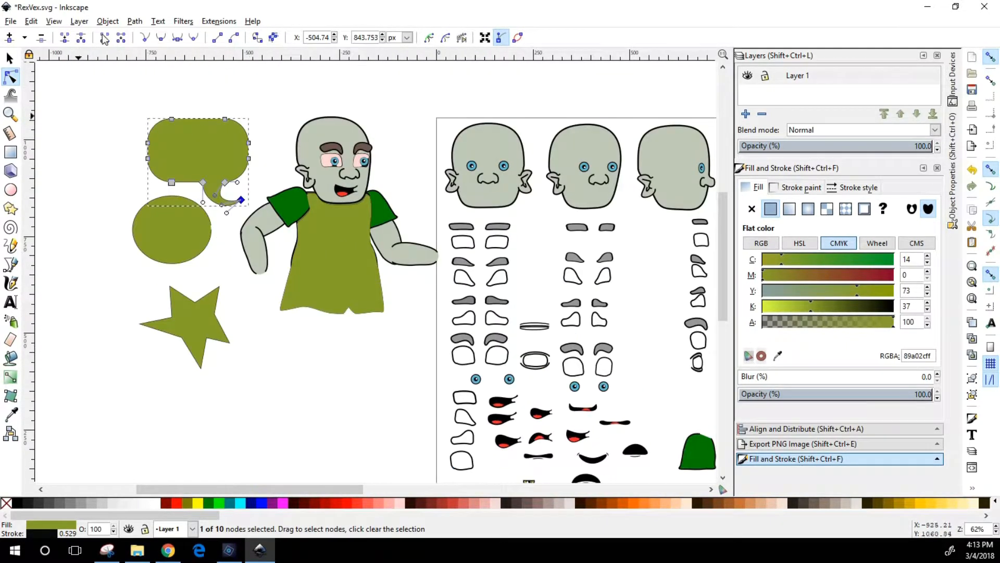
{"action": "left_click", "coordinate": [9, 114]}
{"action": "left_click_drag", "start_coordinate": [102, 82], "coordinate": [446, 374]}
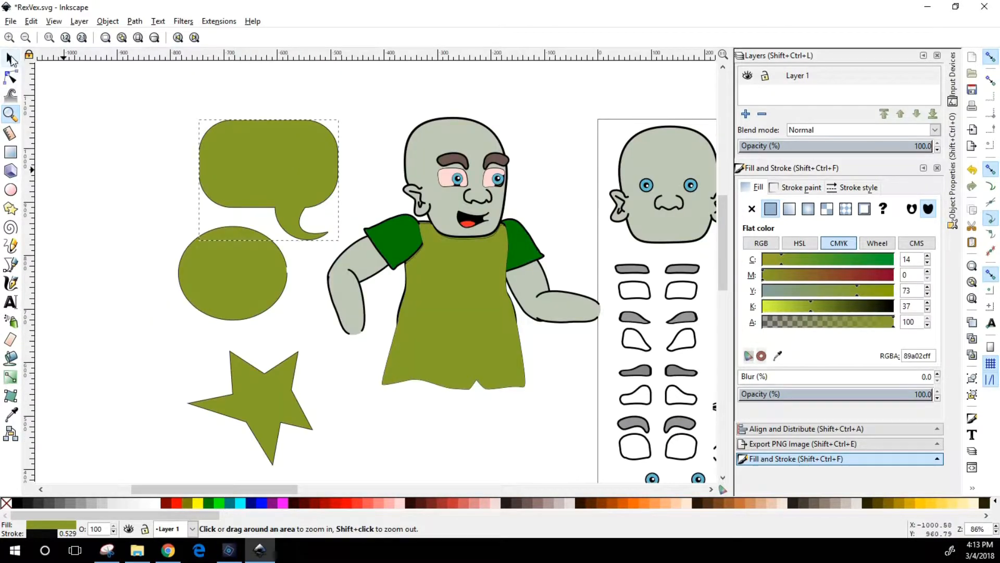
Fill the speech bubble with white sampled from an eye shape and move it beside the character's head to about X -688, Y 860 px
{"action": "key", "text": "s"}
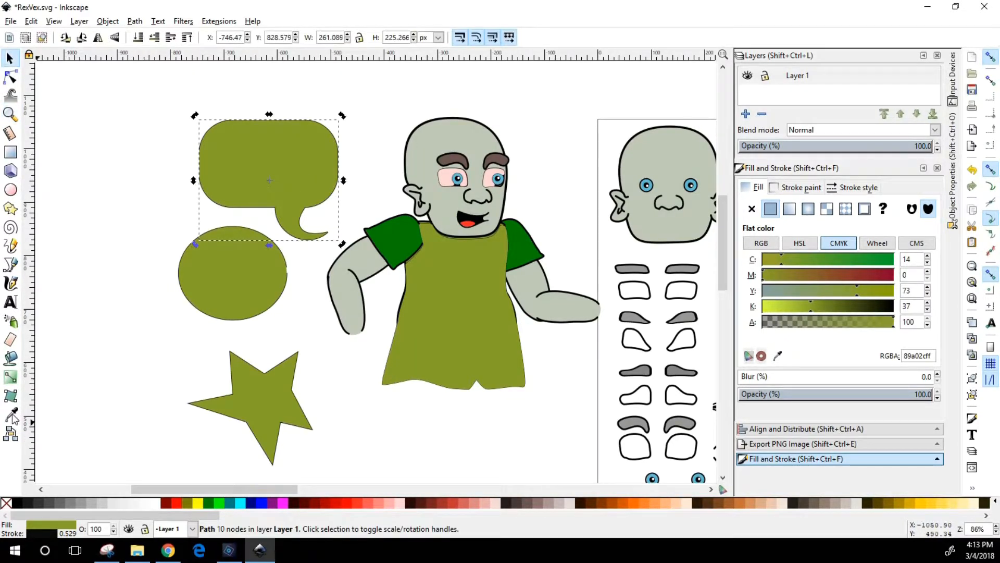
{"action": "left_click", "coordinate": [11, 414]}
{"action": "left_click", "coordinate": [636, 293]}
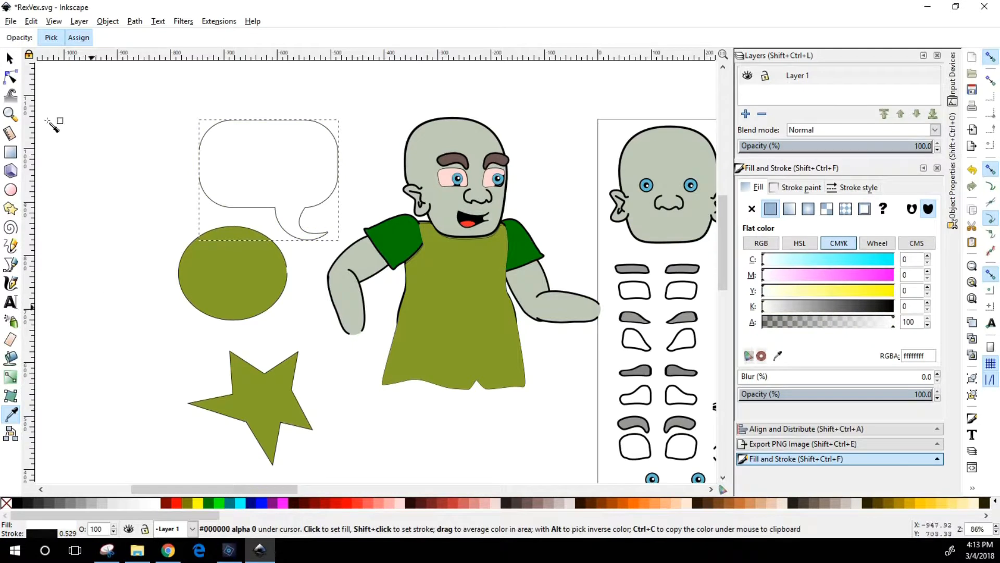
{"action": "left_click", "coordinate": [11, 61]}
{"action": "left_click", "coordinate": [101, 258]}
{"action": "left_click_drag", "start_coordinate": [288, 208], "coordinate": [320, 197]}
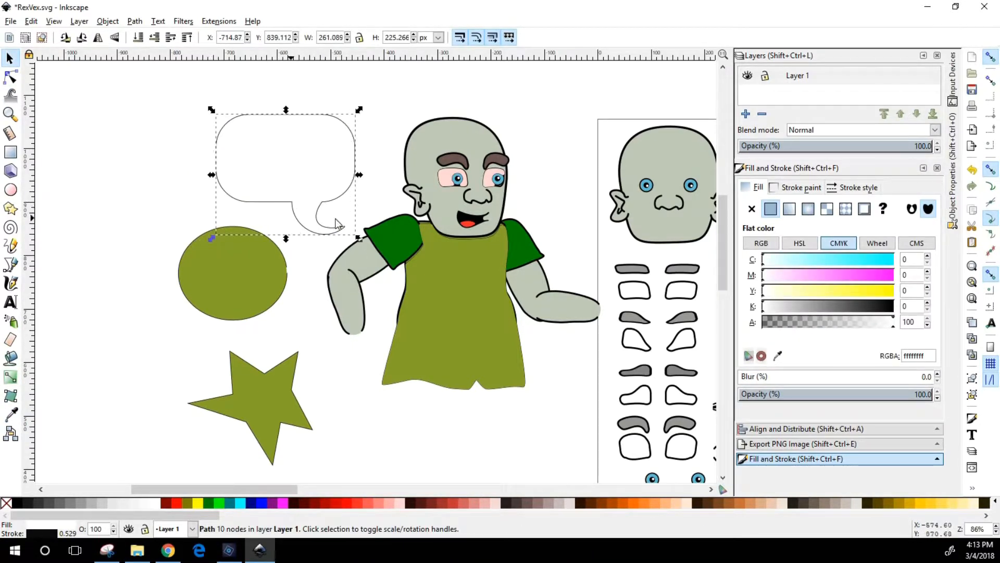
{"action": "mouse_move", "coordinate": [318, 163]}
{"action": "left_mouse_down"}
{"action": "mouse_move", "coordinate": [346, 168]}
{"action": "mouse_move", "coordinate": [332, 151]}
{"action": "left_mouse_up"}
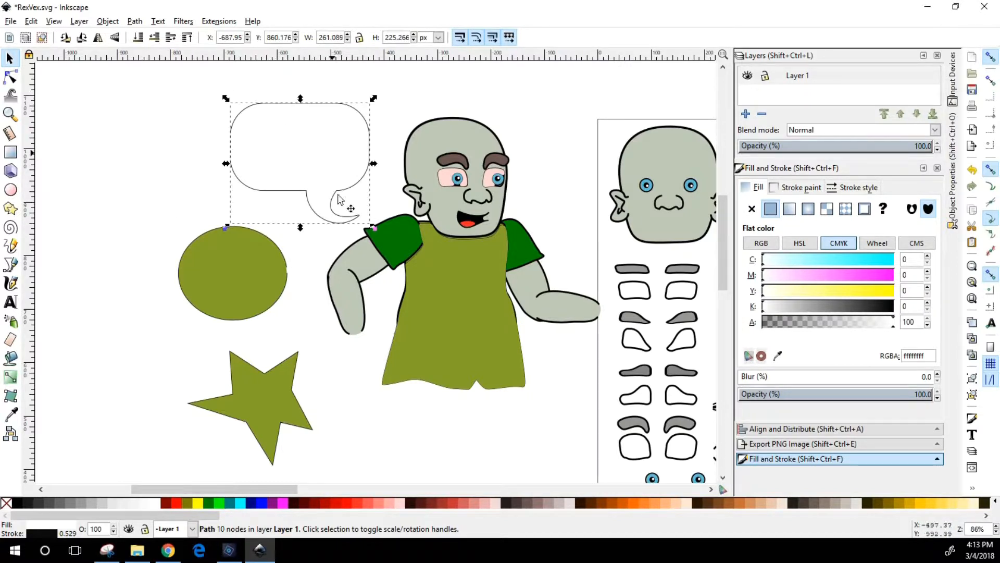
Move the ellipse over the speech bubble's upper-left corner at about X -824, Y 985 px and convert it to a path
{"action": "left_click_drag", "start_coordinate": [182, 285], "coordinate": [209, 120]}
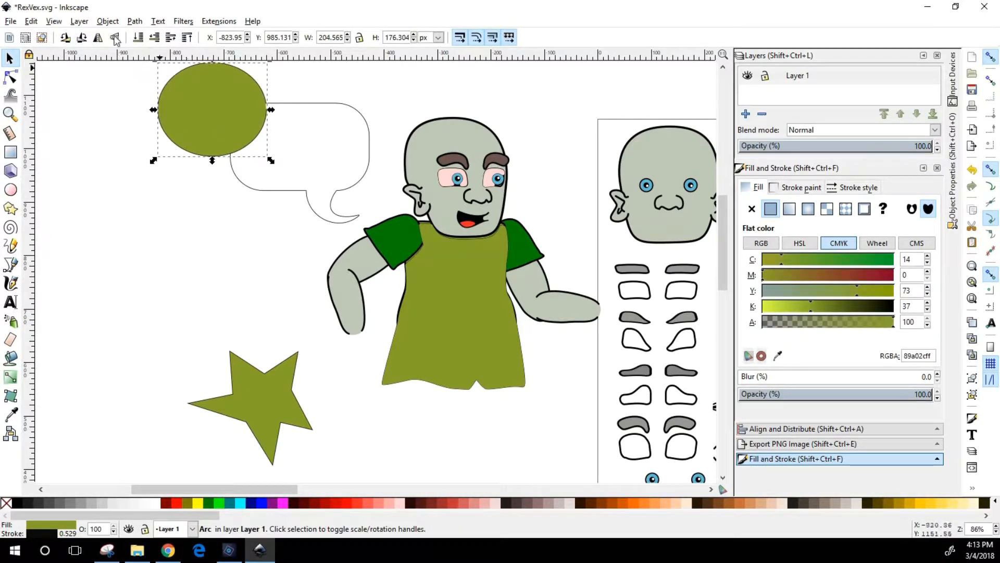
{"action": "key", "text": "e"}
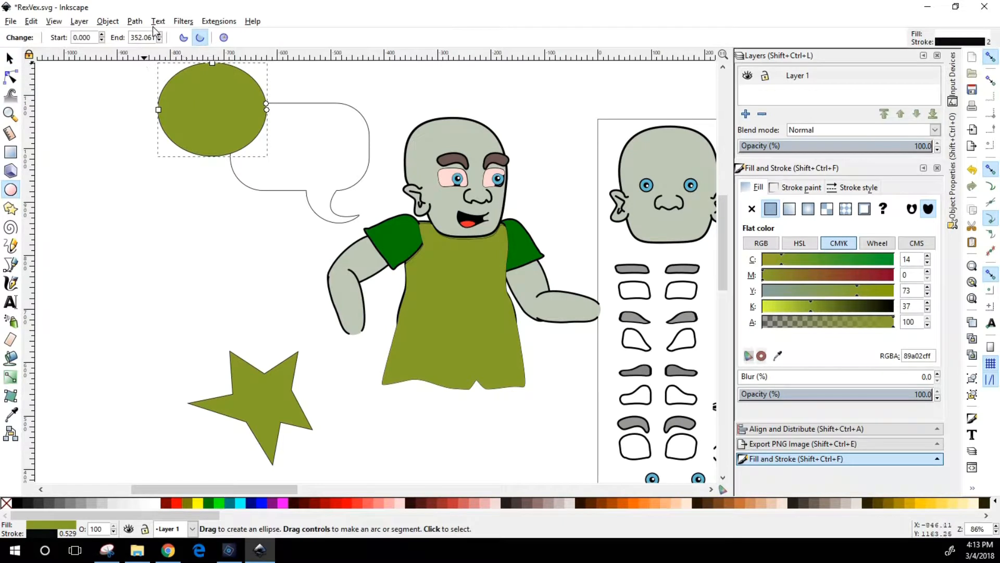
{"action": "left_click", "coordinate": [134, 21]}
{"action": "left_click", "coordinate": [157, 36]}
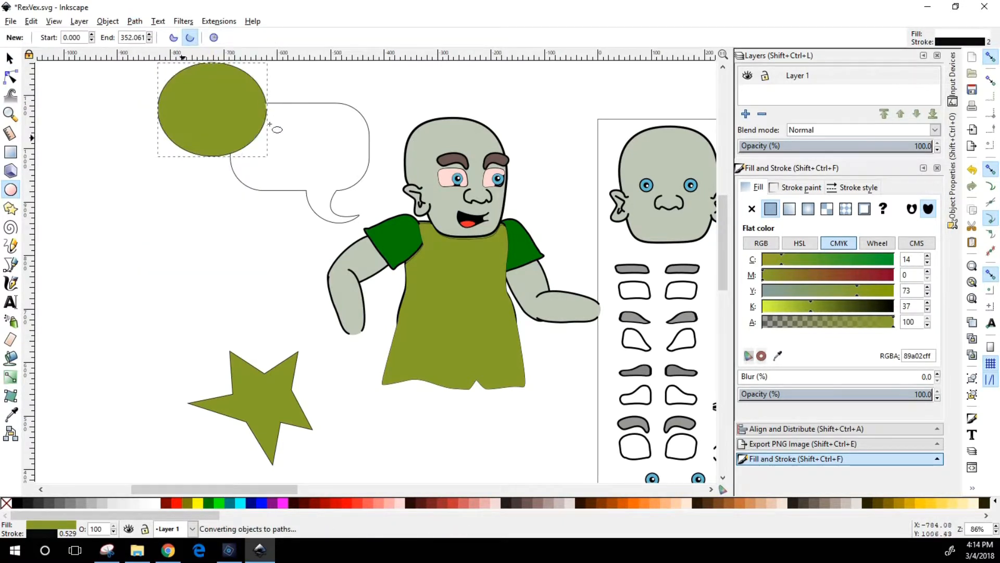
{"action": "left_click", "coordinate": [11, 59]}
{"action": "left_click", "coordinate": [226, 131]}
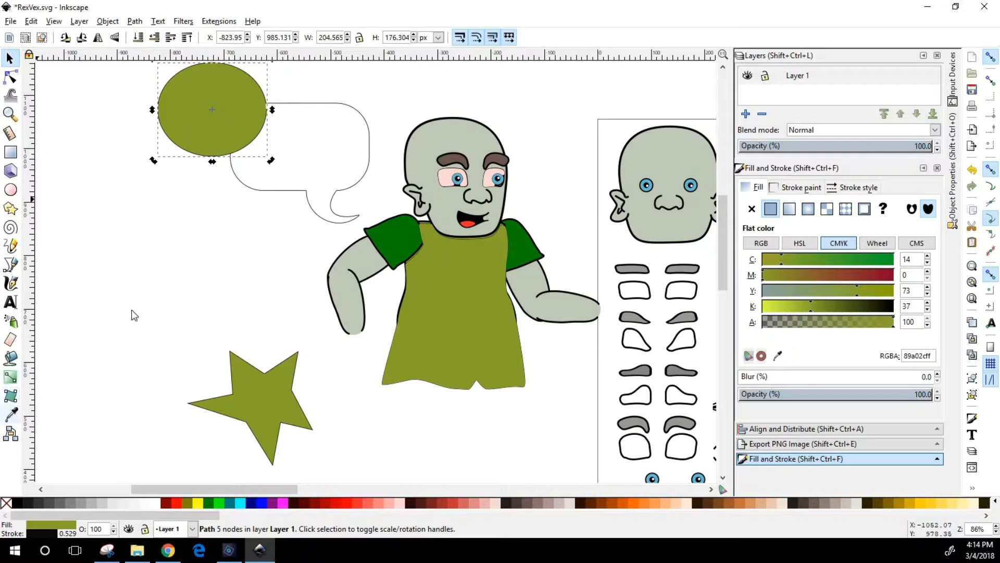
Fill the ellipse with white sampled from inside the speech bubble
{"action": "left_click", "coordinate": [339, 134]}
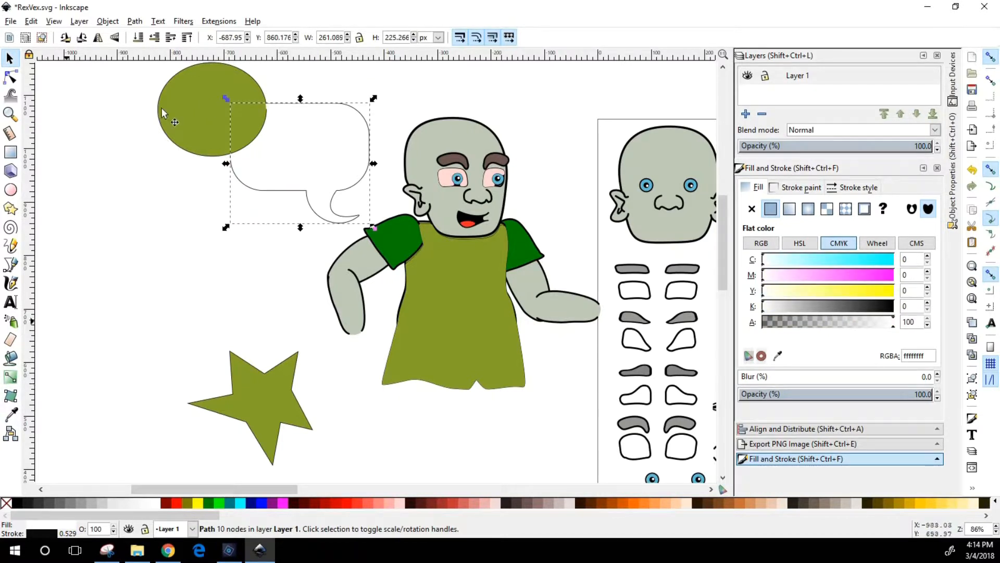
{"action": "left_click", "coordinate": [13, 417]}
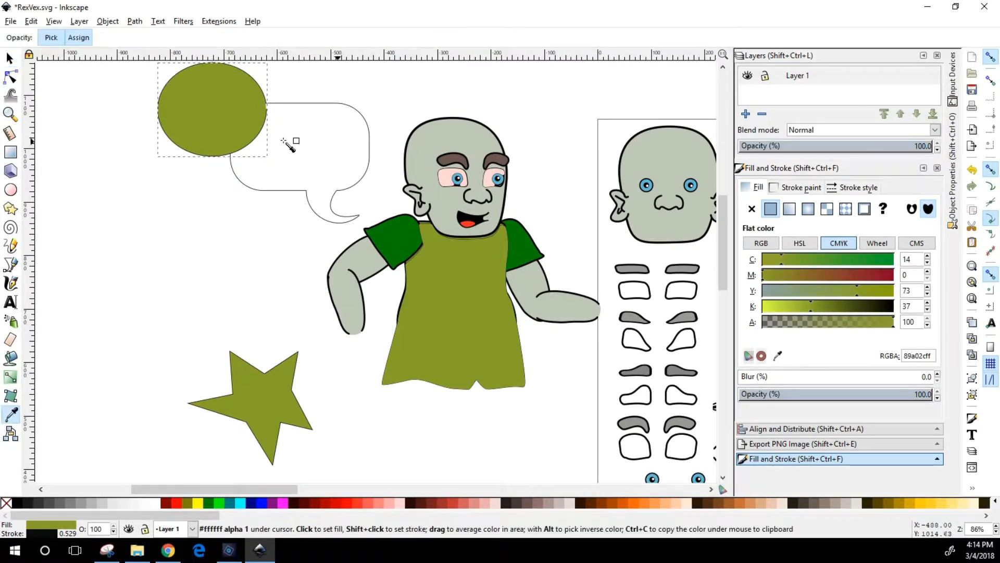
{"action": "left_click", "coordinate": [284, 154]}
{"action": "key", "text": "s"}
Merge the ellipse and the speech bubble into a single outline with Union
{"action": "left_click", "coordinate": [305, 118], "text": "shift"}
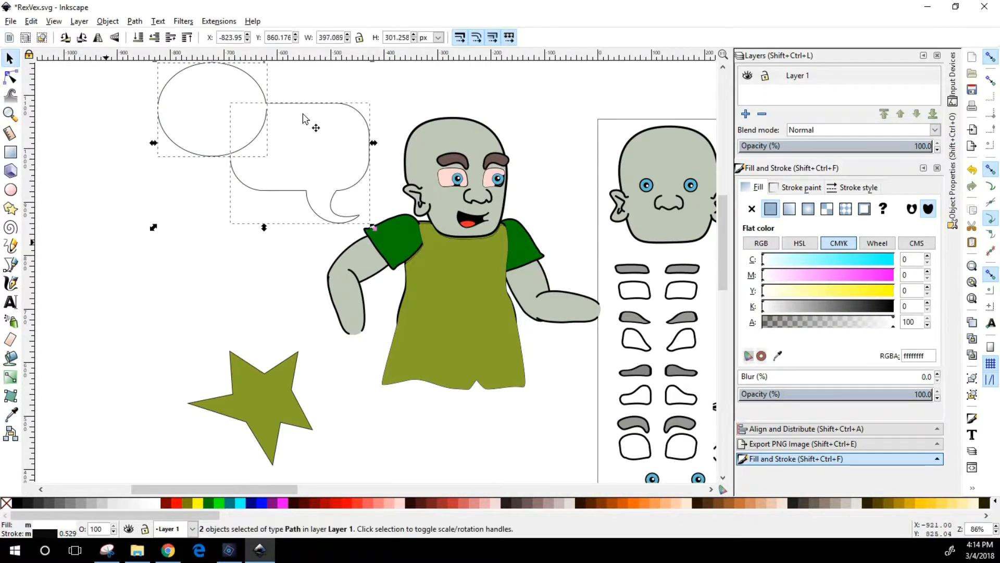
{"action": "left_click", "coordinate": [136, 22]}
{"action": "left_click", "coordinate": [141, 100]}
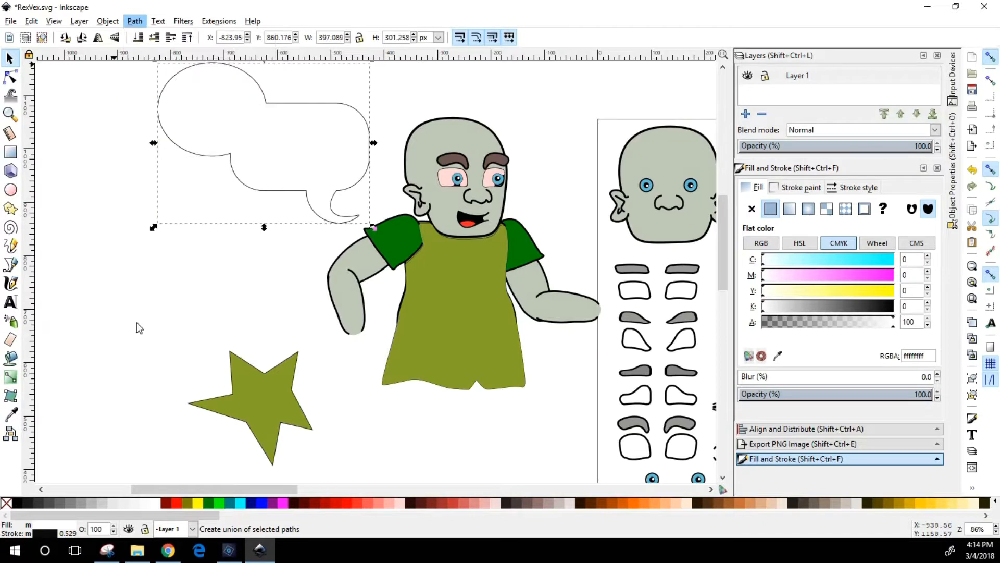
{"action": "left_click", "coordinate": [253, 160]}
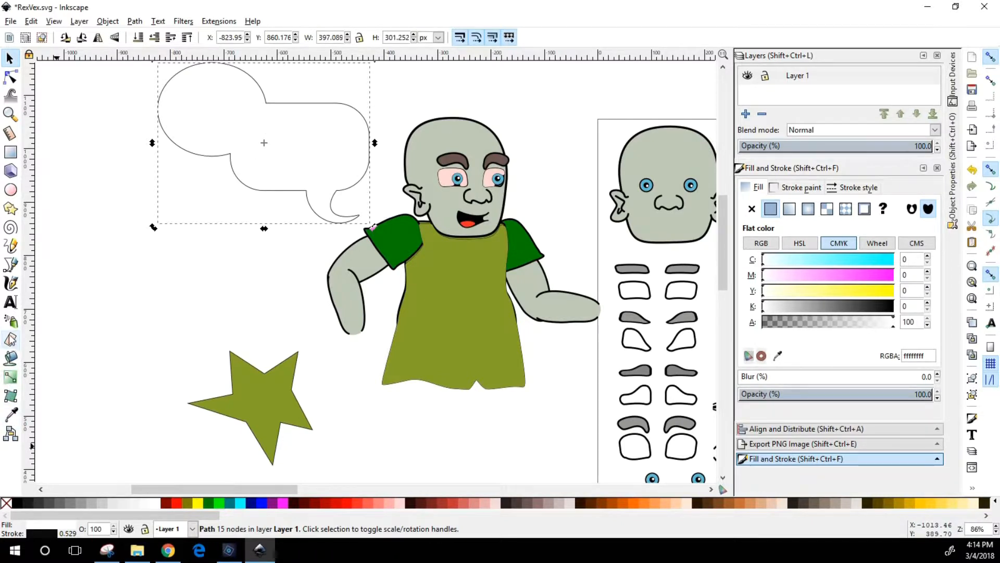
Create a flowed text frame between the speech bubble and the star containing "This is the text tool."
{"action": "left_click", "coordinate": [11, 301]}
{"action": "left_click_drag", "start_coordinate": [94, 252], "coordinate": [309, 324]}
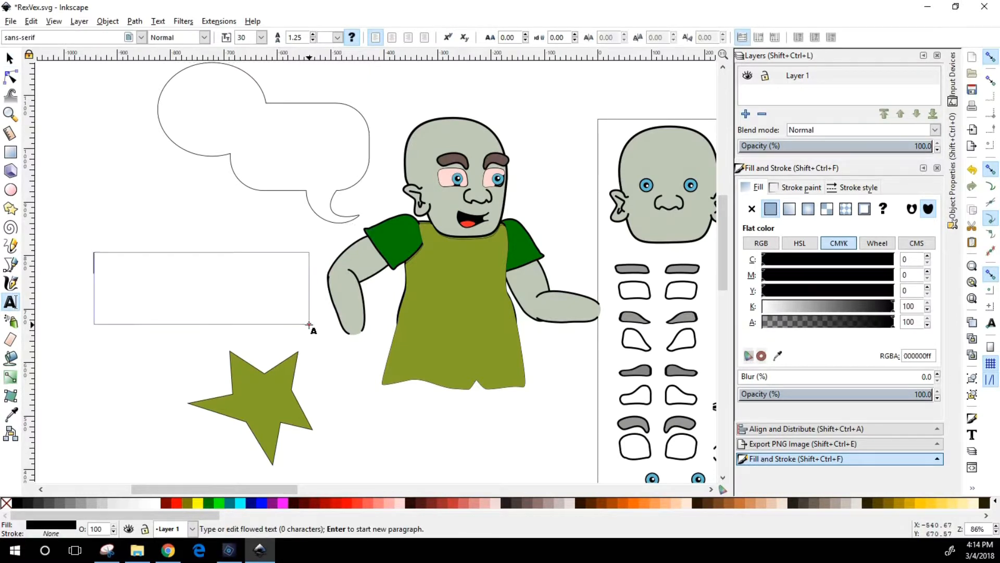
{"action": "type", "text": "This is th"}
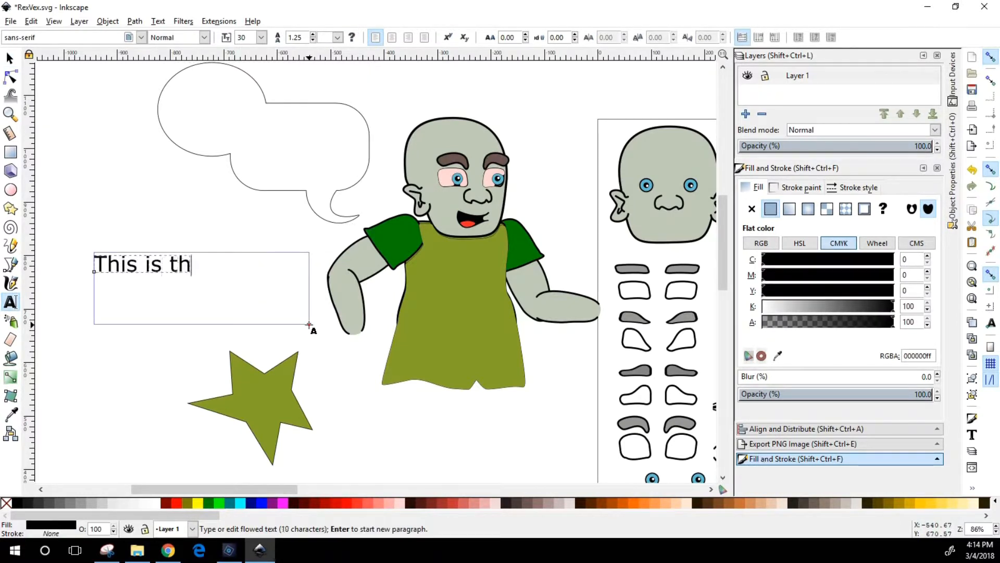
{"action": "type", "text": "e text tool."}
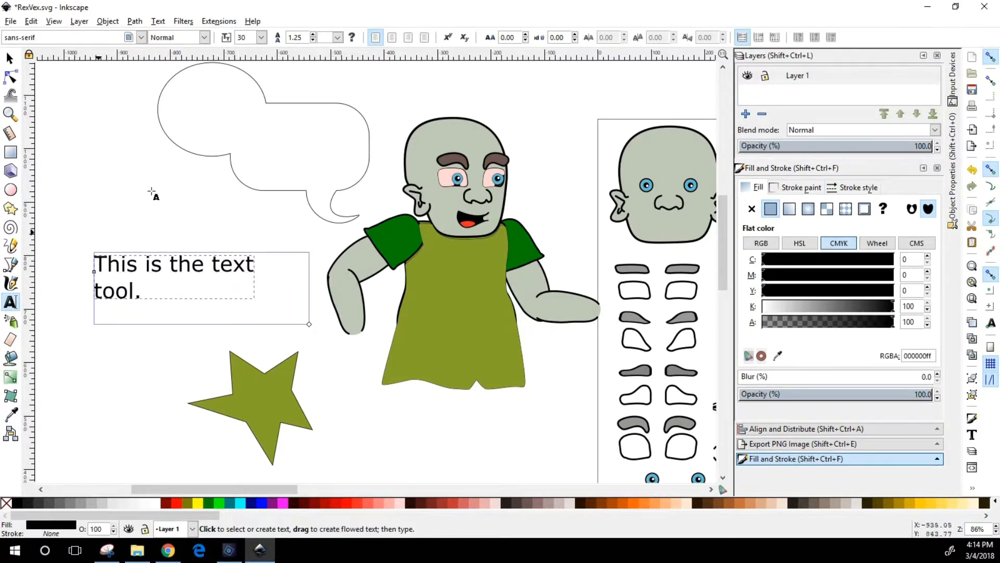
Try a frameless single line of filler text above the flowed text, shift it down slightly and delete it
{"action": "left_click", "coordinate": [134, 277]}
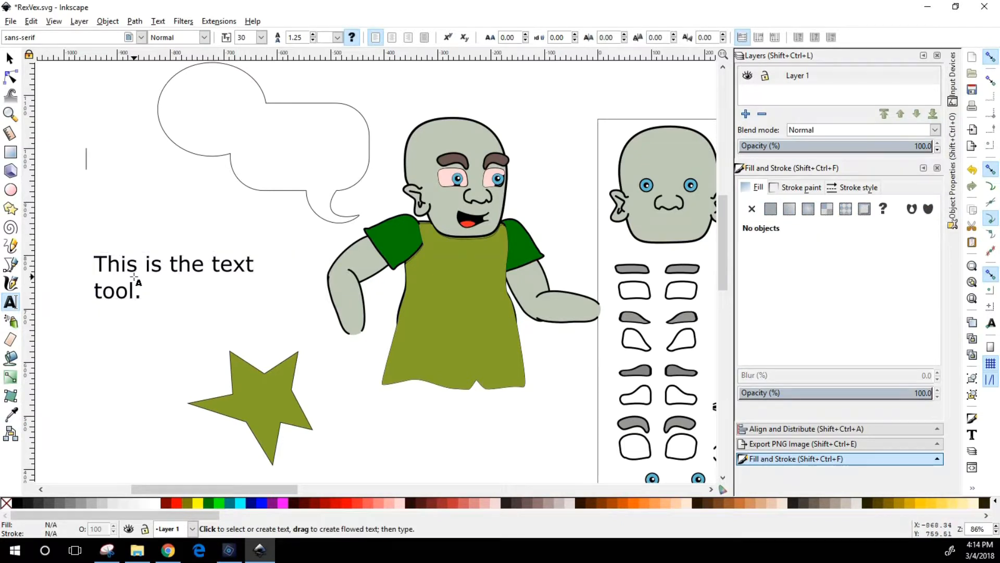
{"action": "type", "text": "j;lkj;lj;lkj;"}
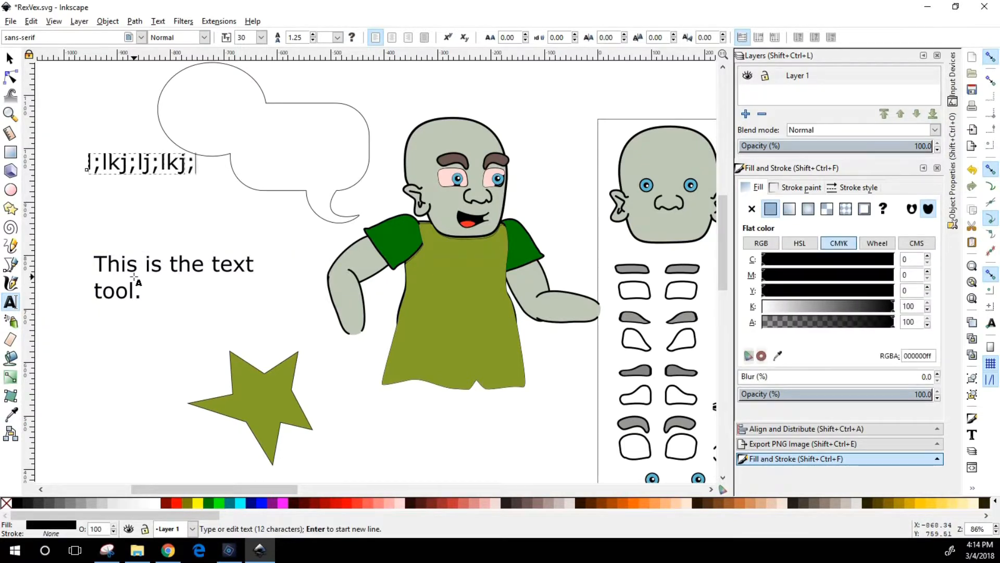
{"action": "type", "text": "lkj;lj;lj;lj;lkj;lkj"}
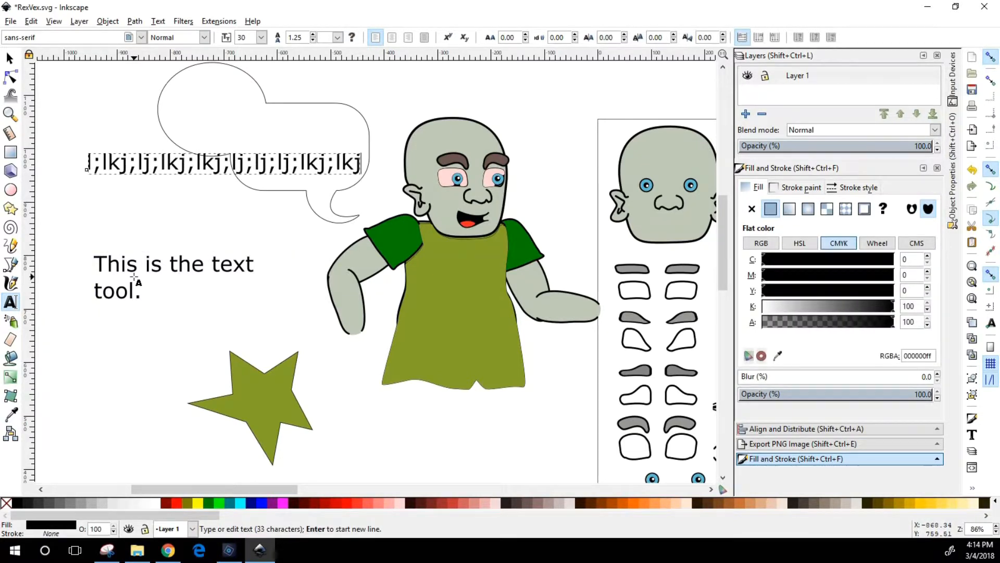
{"action": "left_click", "coordinate": [10, 57]}
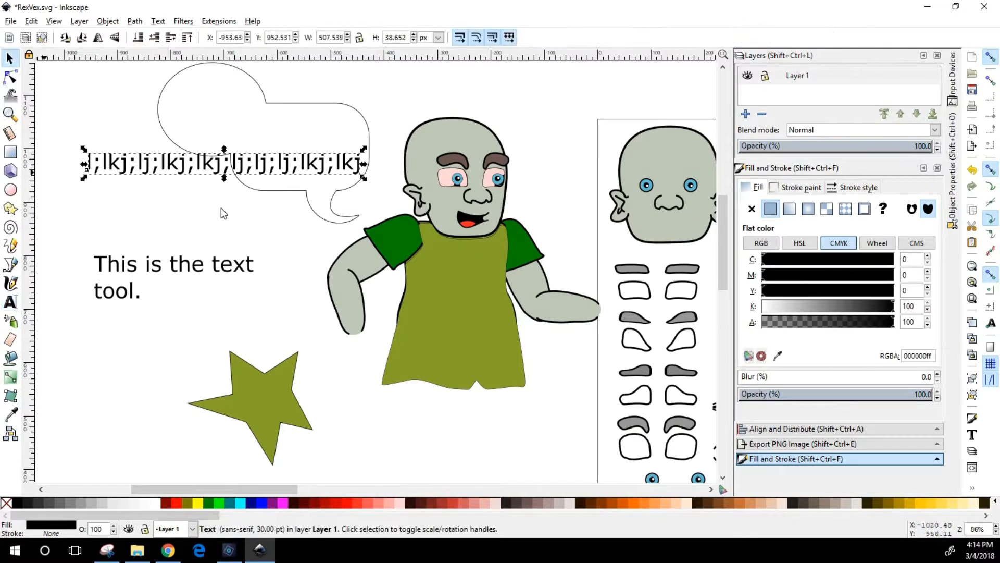
{"action": "left_click_drag", "start_coordinate": [168, 160], "coordinate": [140, 216]}
{"action": "left_click_drag", "start_coordinate": [126, 166], "coordinate": [112, 197]}
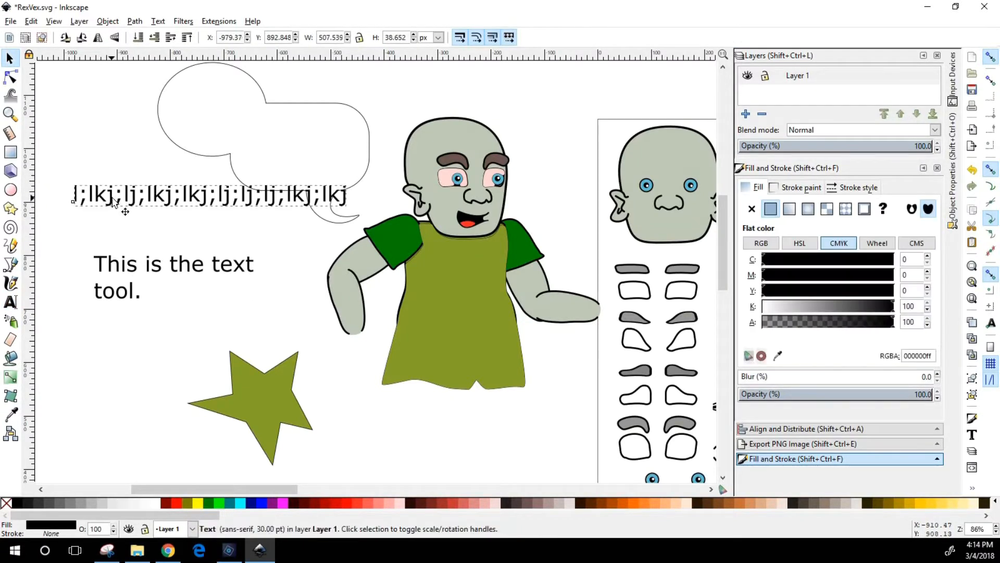
{"action": "key", "text": "Delete"}
Try the flowed text inside the speech bubble, undo that move and place the text at about X -933, Y 725 px
{"action": "left_click_drag", "start_coordinate": [106, 277], "coordinate": [366, 183]}
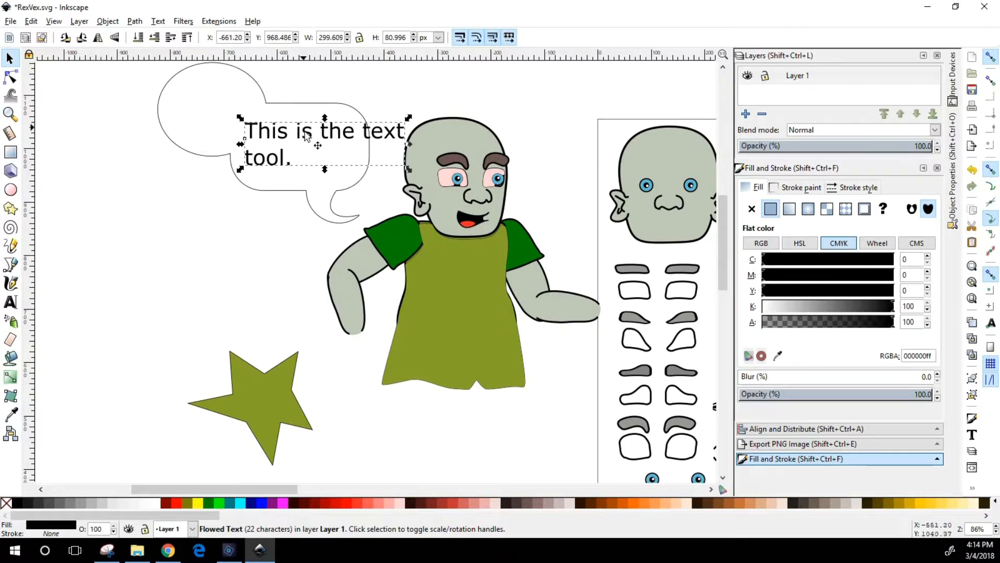
{"action": "key", "text": "ctrl+z"}
{"action": "key", "text": "ctrl+z"}
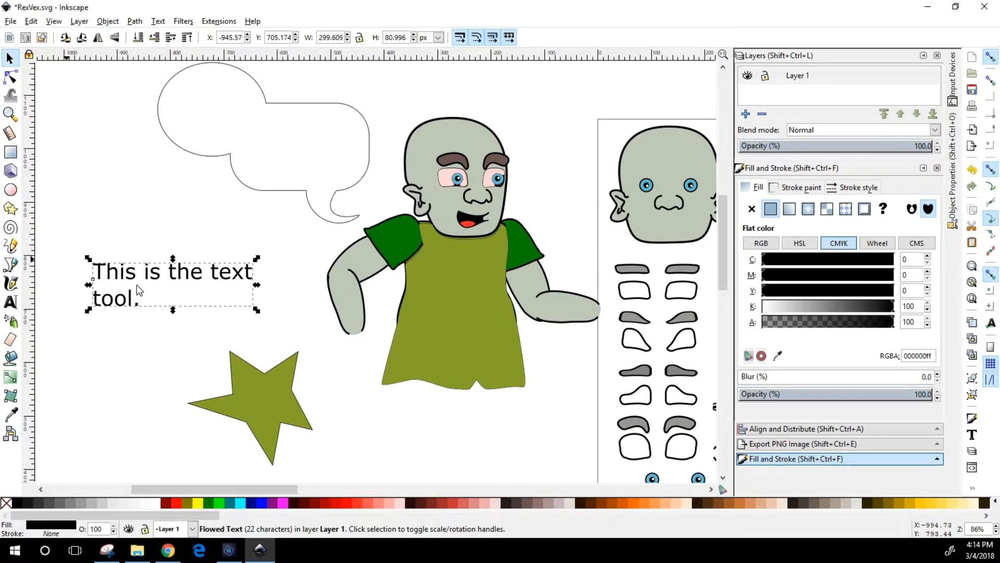
{"action": "left_click_drag", "start_coordinate": [150, 282], "coordinate": [157, 271]}
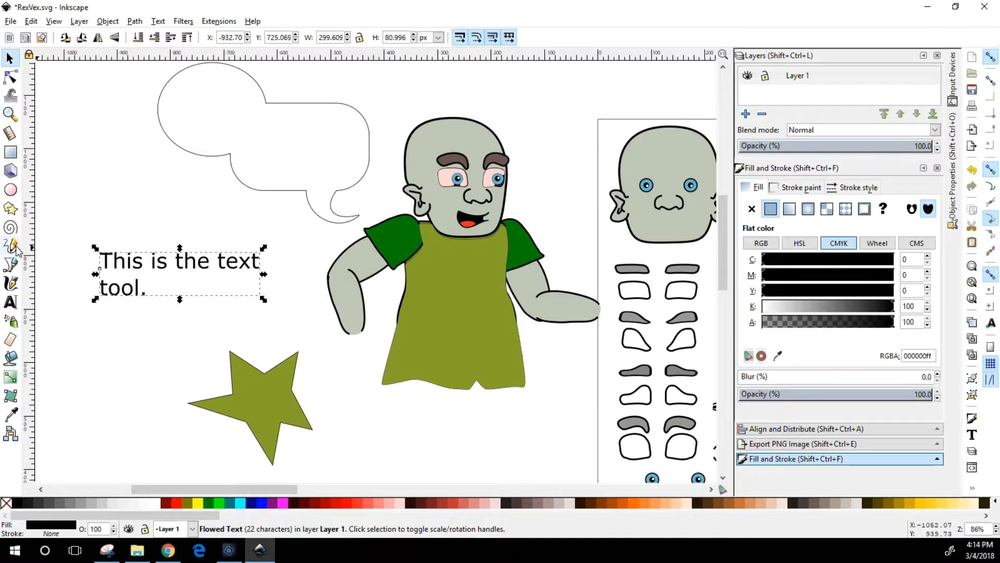
Draw a closed freehand shape about 245 by 235 px above the text with the Pencil tool and shift it slightly away from the bubble
{"action": "left_click", "coordinate": [15, 247]}
{"action": "mouse_move", "coordinate": [134, 116]}
{"action": "left_mouse_down"}
{"action": "mouse_move", "coordinate": [119, 156]}
{"action": "mouse_move", "coordinate": [165, 223]}
{"action": "mouse_move", "coordinate": [177, 176]}
{"action": "mouse_move", "coordinate": [137, 117]}
{"action": "left_mouse_up"}
{"action": "left_click", "coordinate": [11, 59]}
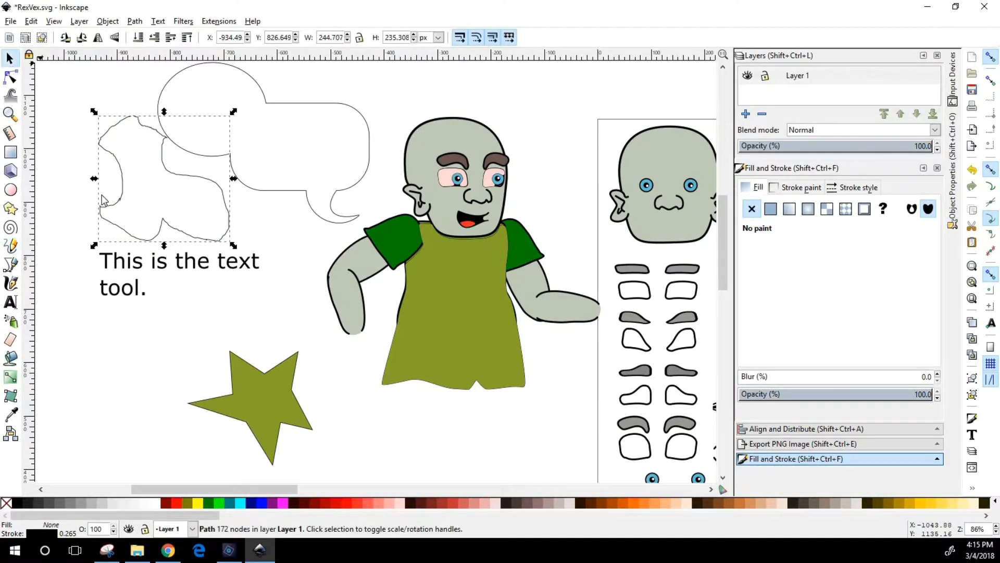
{"action": "left_click_drag", "start_coordinate": [84, 203], "coordinate": [70, 204]}
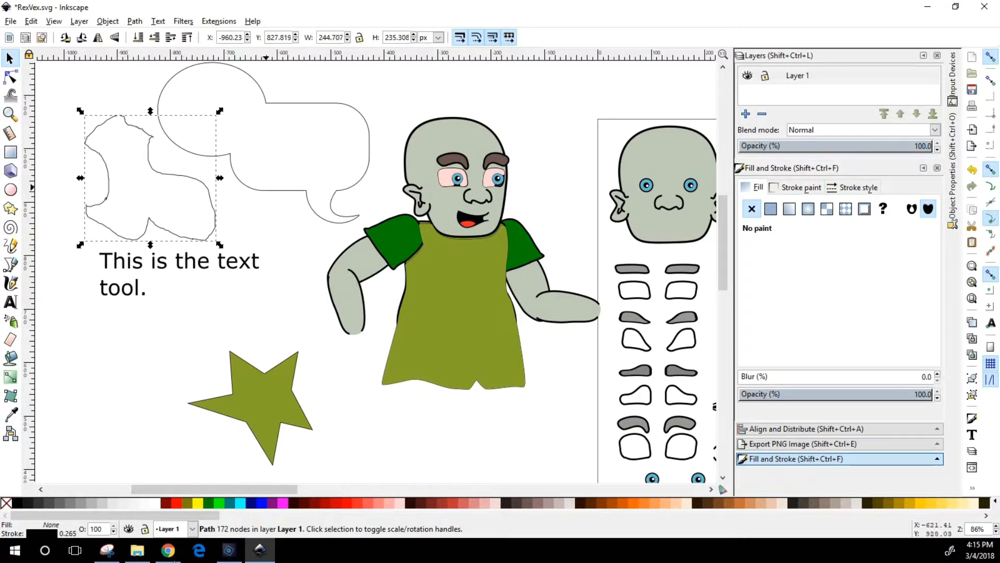
Fill the freehand shape with red (#FF0000) and move it to about X -973, Y 827 px
{"action": "left_click", "coordinate": [177, 502]}
{"action": "mouse_move", "coordinate": [150, 205]}
{"action": "left_mouse_down"}
{"action": "mouse_move", "coordinate": [162, 203]}
{"action": "mouse_move", "coordinate": [154, 197]}
{"action": "left_mouse_up"}
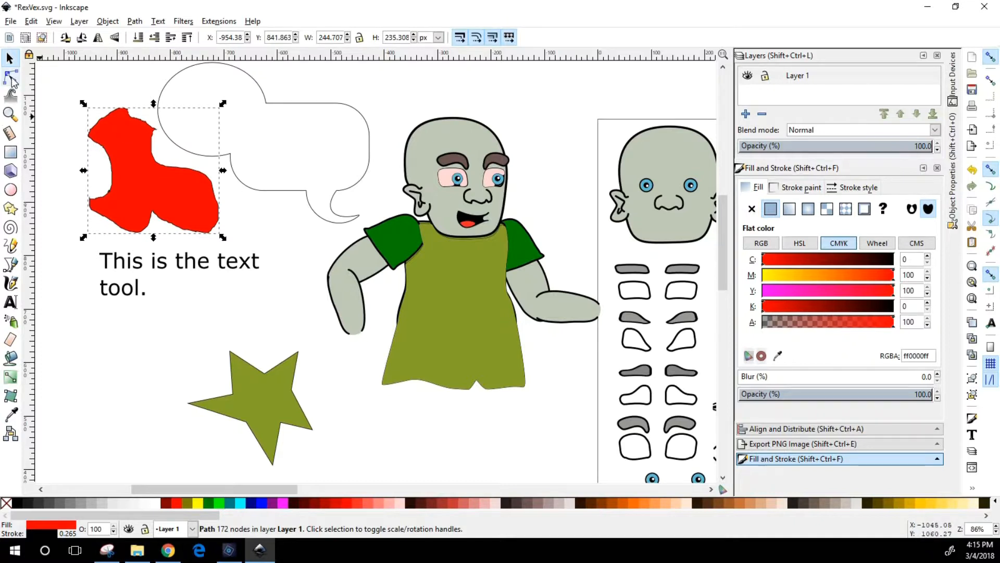
{"action": "left_click_drag", "start_coordinate": [138, 198], "coordinate": [129, 207]}
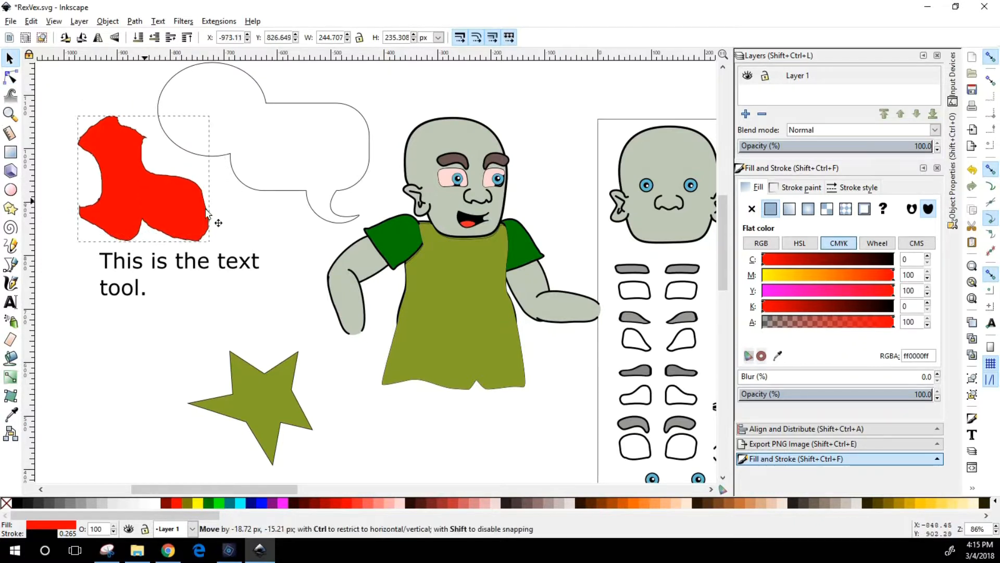
Simplify the red freehand shape's path to reduce its nodes and check its smoothed outline up close
{"action": "left_click", "coordinate": [11, 78]}
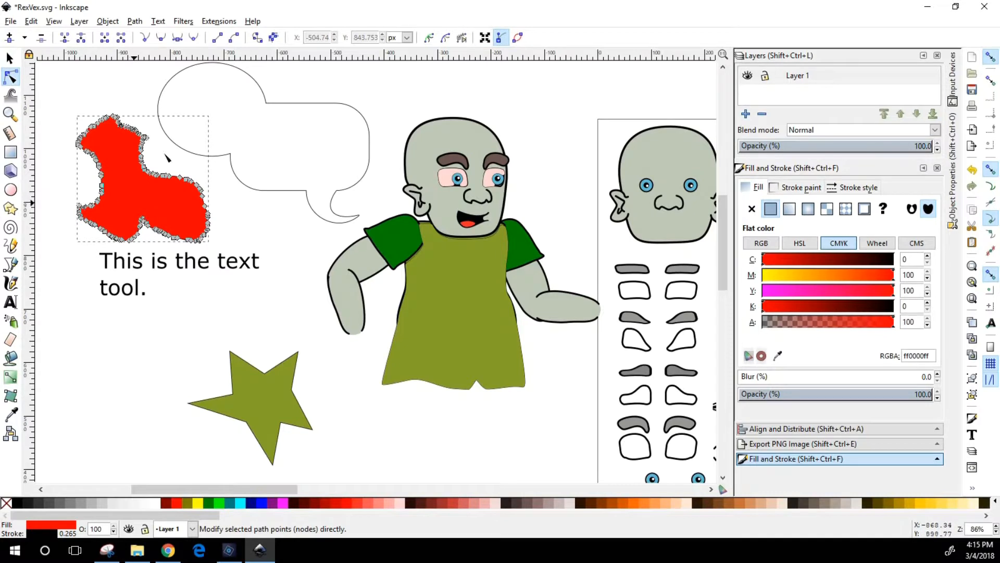
{"action": "left_click", "coordinate": [10, 113]}
{"action": "left_click_drag", "start_coordinate": [67, 108], "coordinate": [197, 226]}
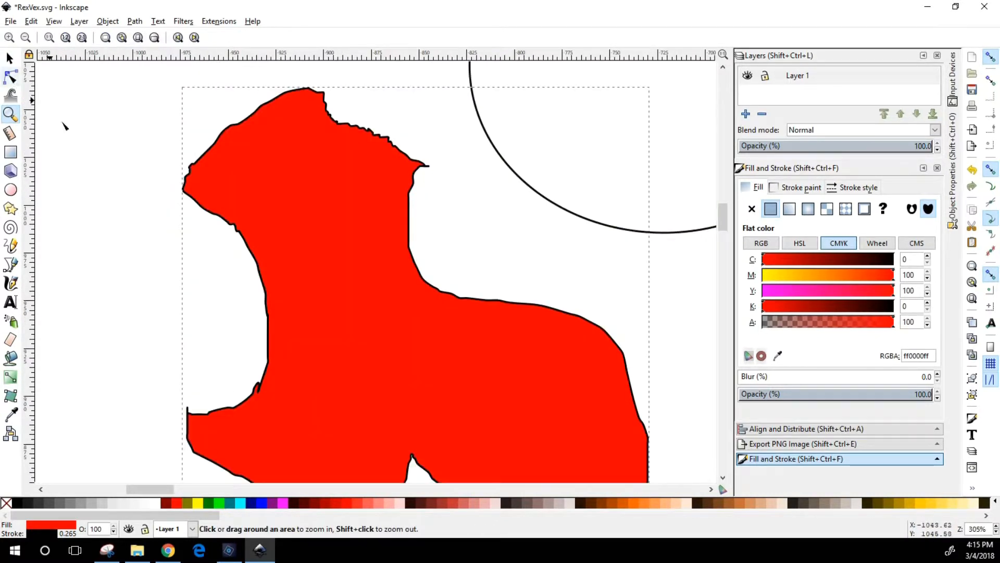
{"action": "key", "text": "F2"}
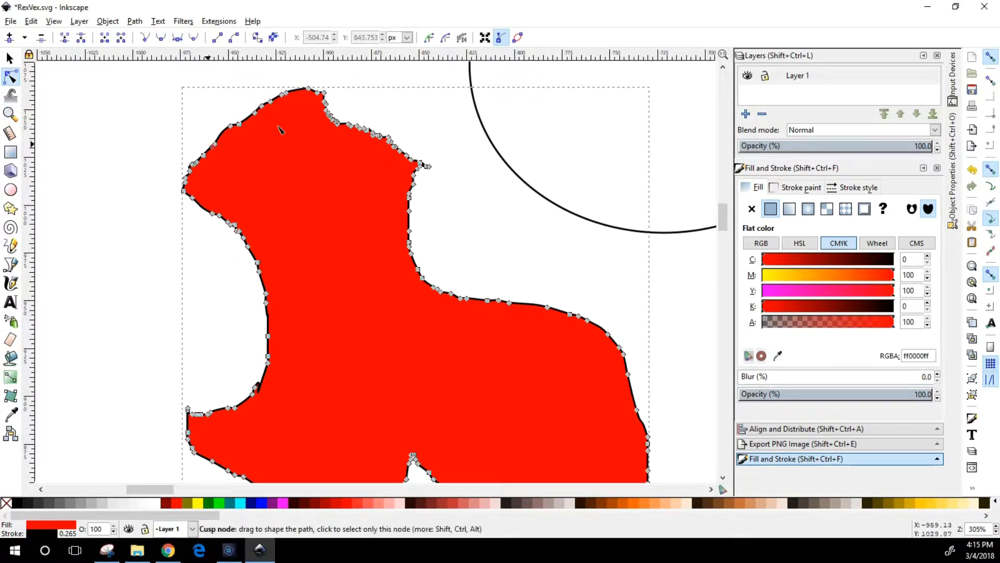
{"action": "left_click", "coordinate": [135, 22]}
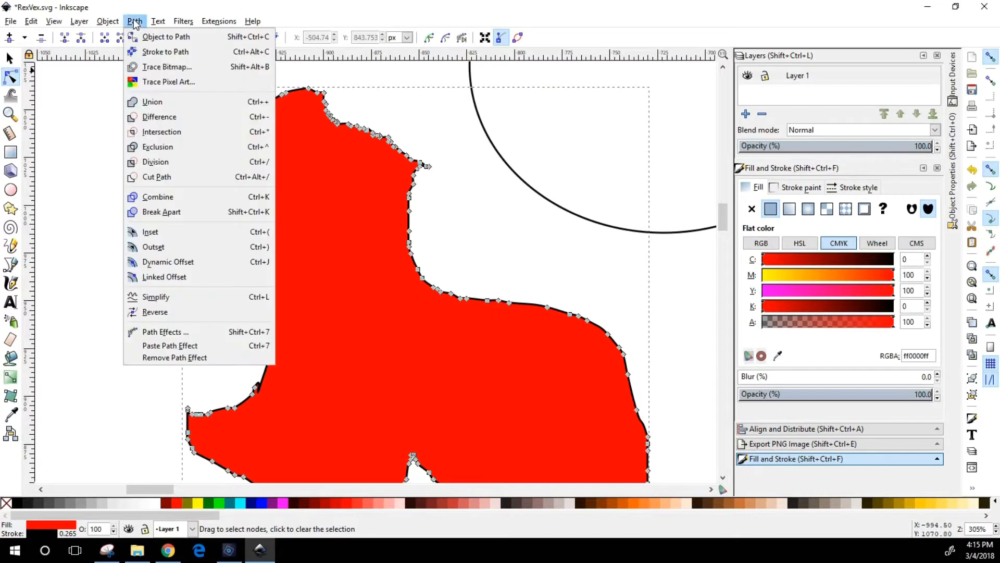
{"action": "left_click", "coordinate": [147, 297]}
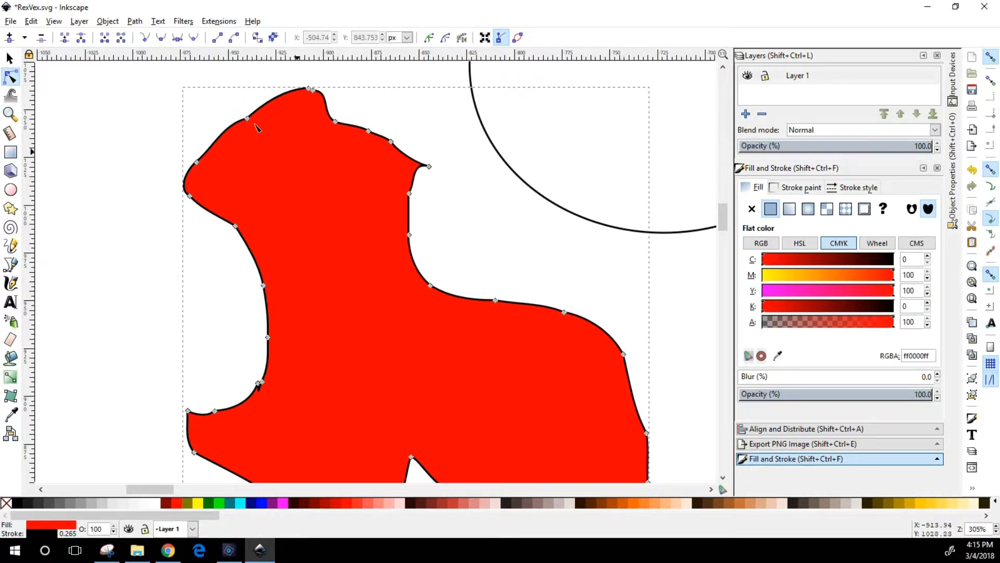
{"action": "scroll", "coordinate": [401, 338], "scroll_direction": "down", "scroll_amount": 2}
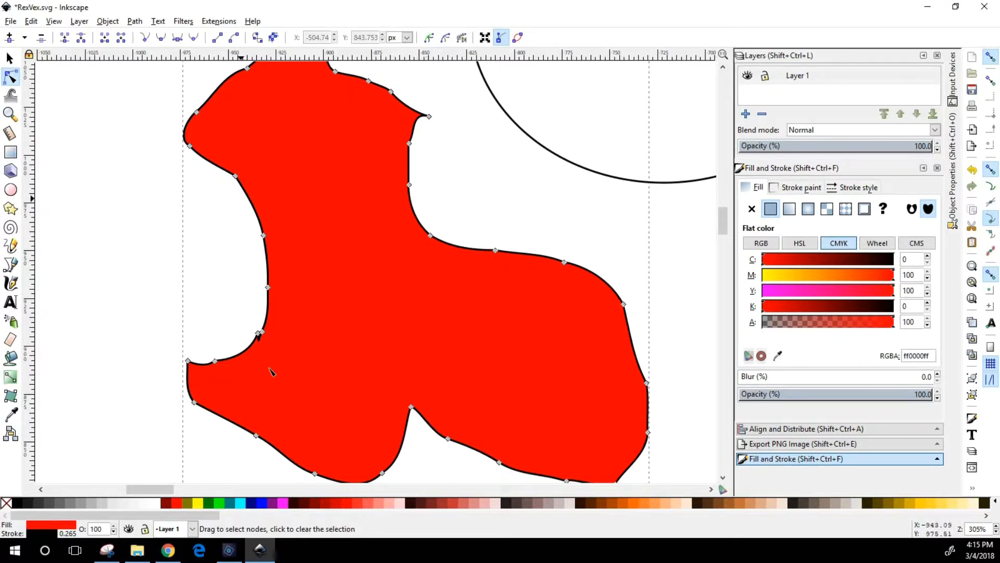
{"action": "scroll", "coordinate": [387, 226], "scroll_direction": "up", "scroll_amount": 4}
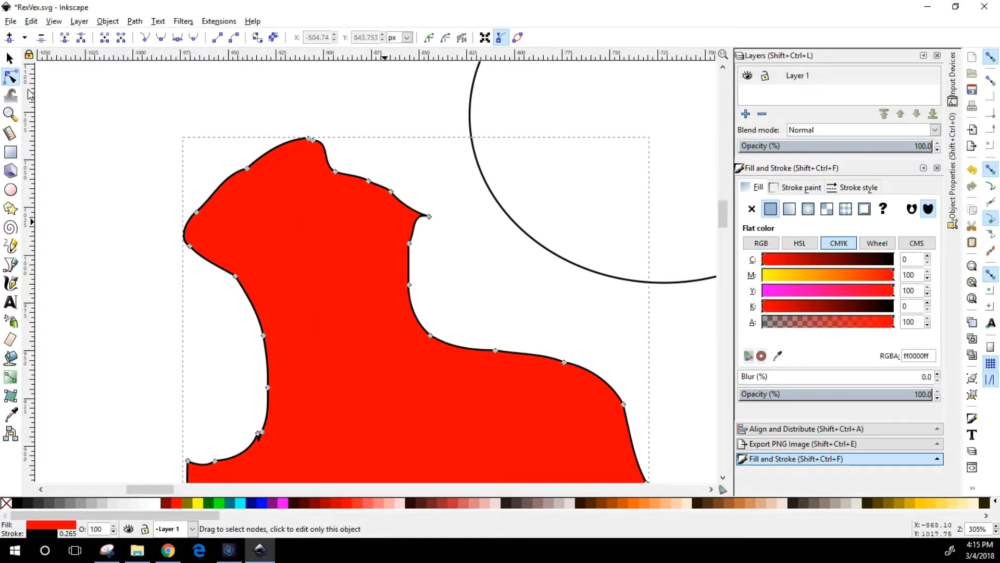
Move the red freehand shape to about X -1007, Y 867 px
{"action": "left_click", "coordinate": [10, 57]}
{"action": "left_click_drag", "start_coordinate": [302, 325], "coordinate": [187, 211]}
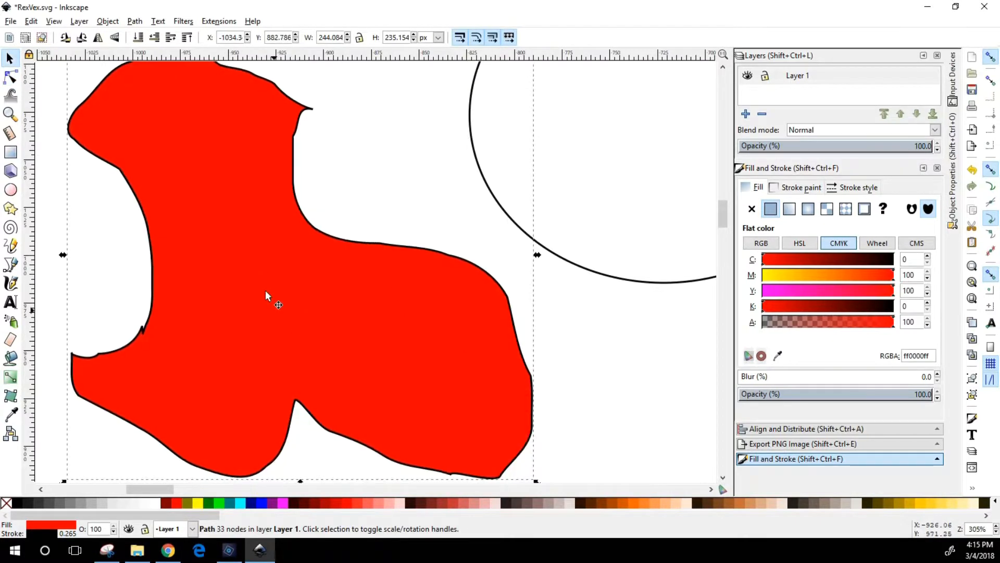
{"action": "left_click_drag", "start_coordinate": [269, 305], "coordinate": [335, 315]}
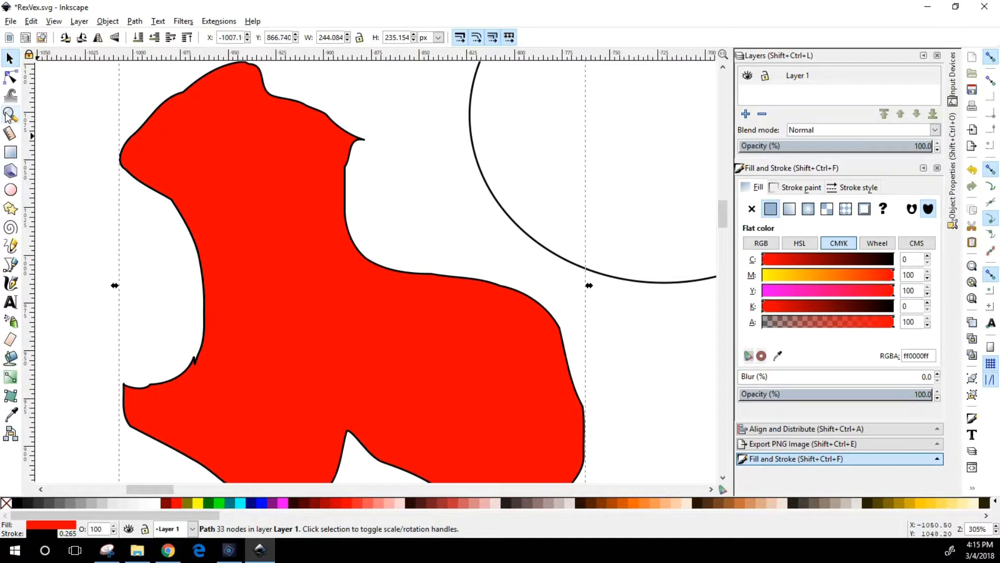
Draw a spiral over the upper part of the red shape and spray clones of it across the canvas towards the speech bubble
{"action": "left_click", "coordinate": [10, 227]}
{"action": "mouse_move", "coordinate": [241, 199]}
{"action": "left_mouse_down"}
{"action": "mouse_move", "coordinate": [234, 318]}
{"action": "mouse_move", "coordinate": [196, 312]}
{"action": "mouse_move", "coordinate": [239, 167]}
{"action": "mouse_move", "coordinate": [273, 216]}
{"action": "mouse_move", "coordinate": [237, 194]}
{"action": "mouse_move", "coordinate": [340, 306]}
{"action": "mouse_move", "coordinate": [151, 304]}
{"action": "mouse_move", "coordinate": [203, 326]}
{"action": "left_mouse_up"}
{"action": "left_click", "coordinate": [10, 321]}
{"action": "mouse_move", "coordinate": [358, 215]}
{"action": "left_mouse_down"}
{"action": "mouse_move", "coordinate": [333, 244]}
{"action": "mouse_move", "coordinate": [394, 215]}
{"action": "mouse_move", "coordinate": [573, 292]}
{"action": "left_mouse_up"}
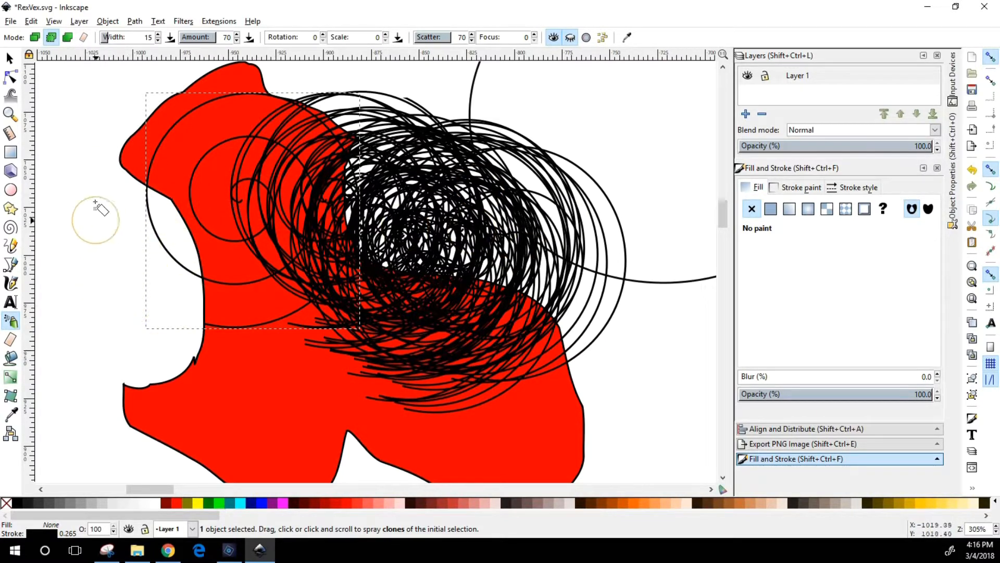
Shrink the red freehand shape to about 62 by 59 px and spray clones of it in a curved band over the spirals
{"action": "left_click", "coordinate": [9, 58]}
{"action": "left_click_drag", "start_coordinate": [443, 432], "coordinate": [325, 392]}
{"action": "mouse_move", "coordinate": [321, 331]}
{"action": "left_mouse_down"}
{"action": "mouse_move", "coordinate": [128, 147]}
{"action": "mouse_move", "coordinate": [177, 235]}
{"action": "mouse_move", "coordinate": [166, 324]}
{"action": "mouse_move", "coordinate": [313, 406]}
{"action": "mouse_move", "coordinate": [571, 237]}
{"action": "left_mouse_up"}
{"action": "left_click", "coordinate": [12, 321]}
{"action": "left_click_drag", "start_coordinate": [620, 147], "coordinate": [662, 125]}
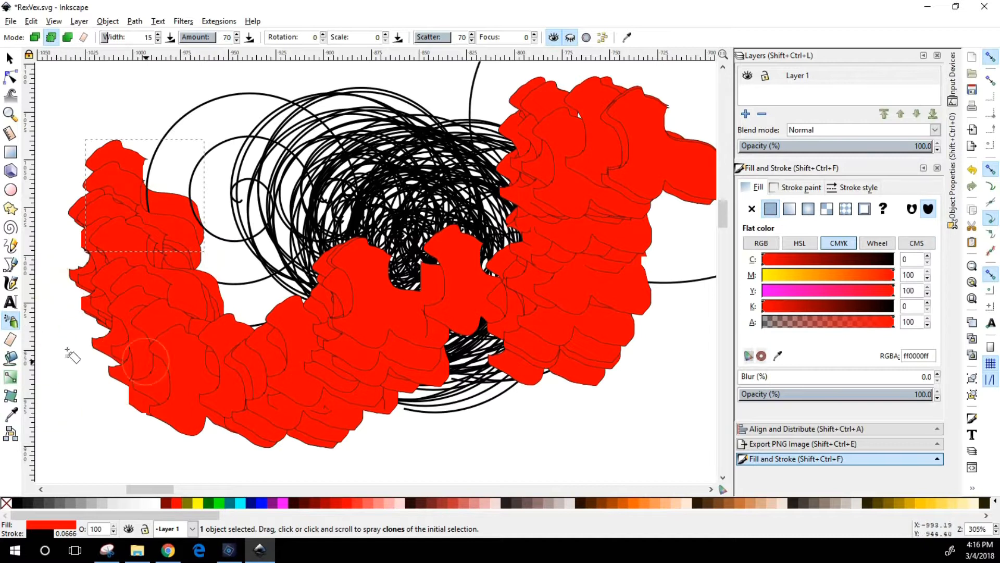
Try the Eraser tool with several strokes across the sprayed red clones
{"action": "left_click", "coordinate": [10, 339]}
{"action": "mouse_move", "coordinate": [94, 375]}
{"action": "left_mouse_down"}
{"action": "mouse_move", "coordinate": [363, 335]}
{"action": "mouse_move", "coordinate": [215, 438]}
{"action": "mouse_move", "coordinate": [193, 383]}
{"action": "left_mouse_up"}
{"action": "mouse_move", "coordinate": [156, 354]}
{"action": "left_mouse_down"}
{"action": "mouse_move", "coordinate": [437, 360]}
{"action": "mouse_move", "coordinate": [419, 356]}
{"action": "left_mouse_up"}
{"action": "mouse_move", "coordinate": [180, 444]}
{"action": "left_mouse_down"}
{"action": "mouse_move", "coordinate": [225, 451]}
{"action": "mouse_move", "coordinate": [382, 319]}
{"action": "left_mouse_up"}
{"action": "mouse_move", "coordinate": [262, 449]}
{"action": "left_mouse_down"}
{"action": "mouse_move", "coordinate": [373, 220]}
{"action": "mouse_move", "coordinate": [352, 248]}
{"action": "left_mouse_up"}
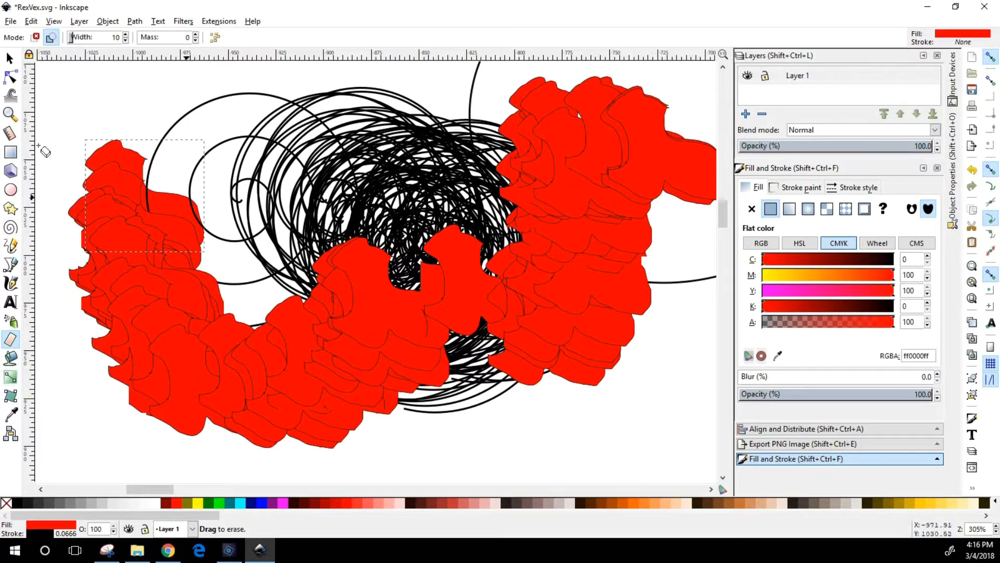
Pull one red clone out of the sprayed cluster and place it below at about X -1017, Y 854 px
{"action": "left_click", "coordinate": [9, 58]}
{"action": "mouse_move", "coordinate": [663, 157]}
{"action": "left_mouse_down"}
{"action": "mouse_move", "coordinate": [469, 498]}
{"action": "mouse_move", "coordinate": [434, 400]}
{"action": "mouse_move", "coordinate": [126, 414]}
{"action": "left_mouse_up"}
{"action": "scroll", "coordinate": [223, 326], "scroll_direction": "down", "scroll_amount": 5}
{"action": "left_click_drag", "start_coordinate": [144, 326], "coordinate": [175, 370]}
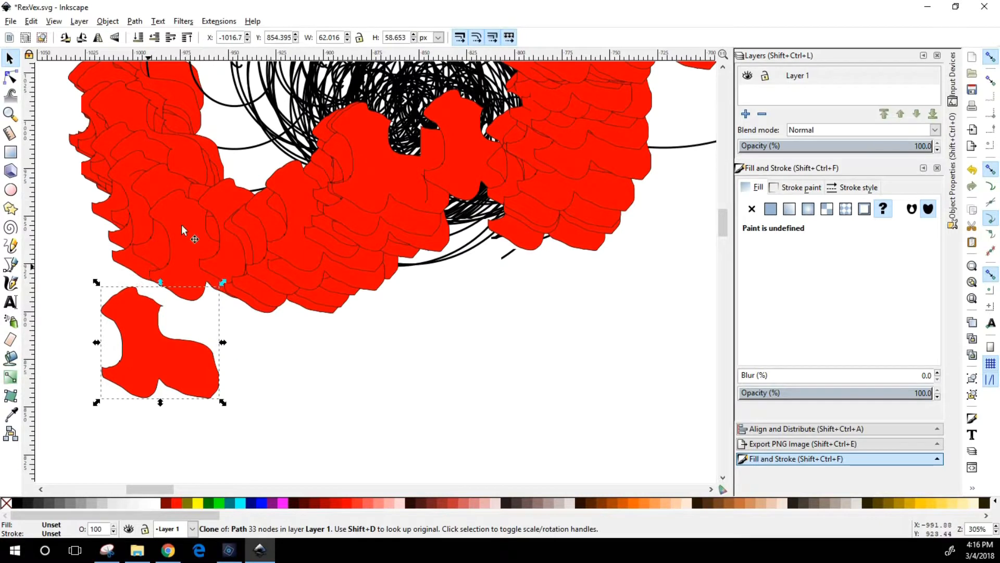
Try a diagonal linear gradient on the separated red clone with the end stop's black value set to 28
{"action": "left_click", "coordinate": [10, 379]}
{"action": "left_click_drag", "start_coordinate": [130, 320], "coordinate": [176, 380]}
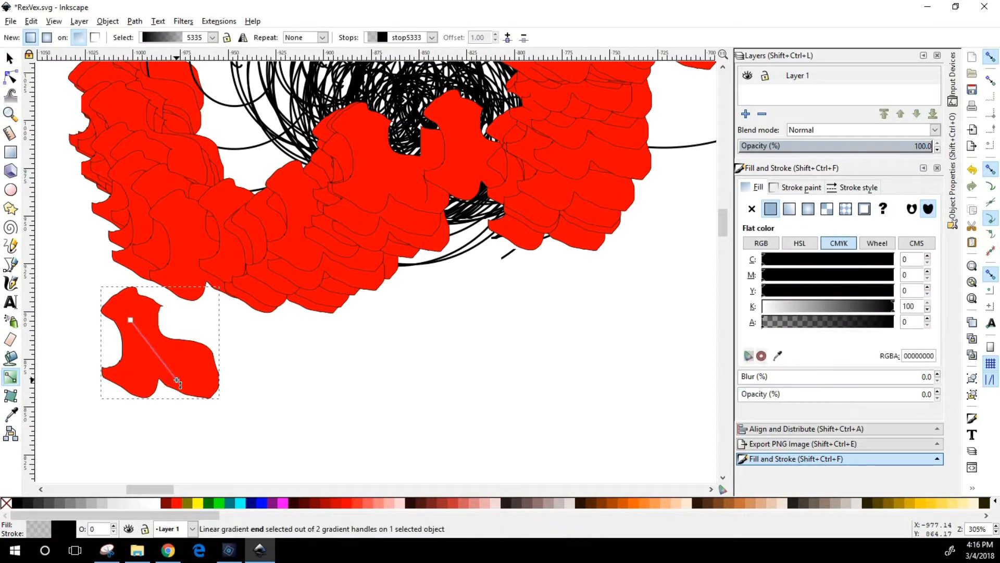
{"action": "left_click", "coordinate": [800, 313]}
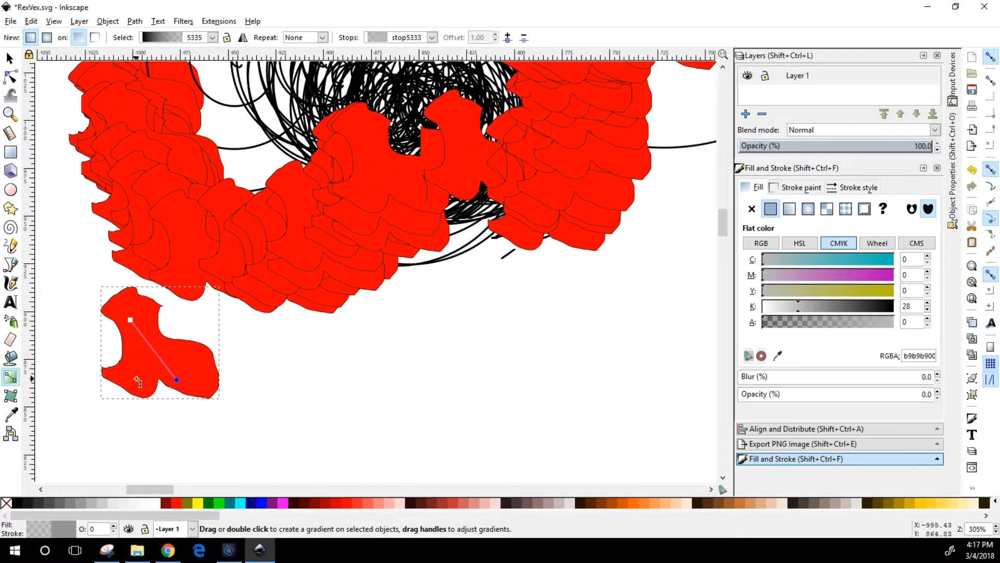
{"action": "left_click", "coordinate": [137, 381]}
{"action": "left_click", "coordinate": [176, 380]}
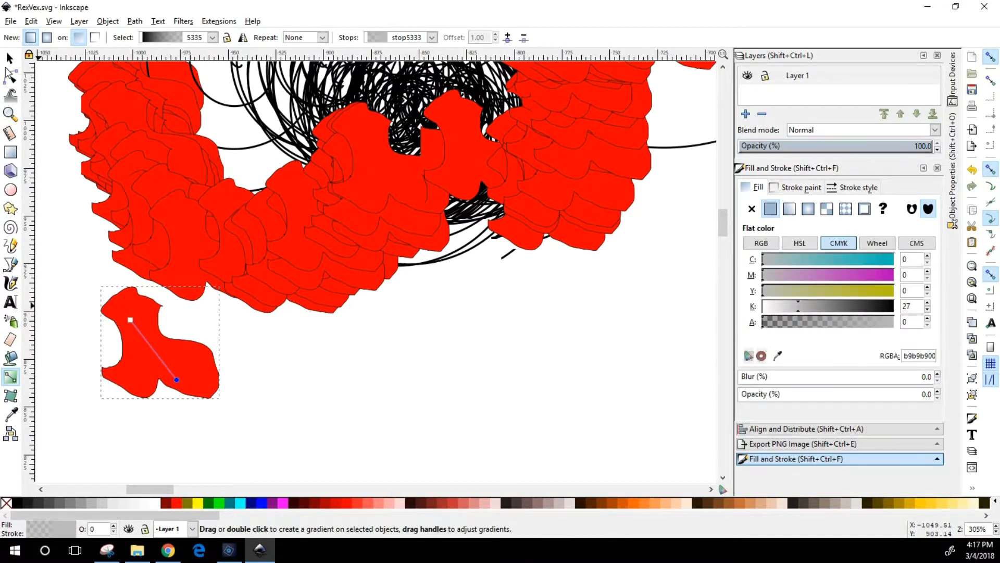
Move the separated clone to about X -825, Y 849 px and set its gradient's end stop saturation to about 220 in HSL
{"action": "left_click", "coordinate": [10, 57]}
{"action": "mouse_move", "coordinate": [132, 320]}
{"action": "left_mouse_down"}
{"action": "mouse_move", "coordinate": [270, 394]}
{"action": "mouse_move", "coordinate": [553, 379]}
{"action": "mouse_move", "coordinate": [548, 361]}
{"action": "mouse_move", "coordinate": [516, 358]}
{"action": "mouse_move", "coordinate": [498, 317]}
{"action": "left_mouse_up"}
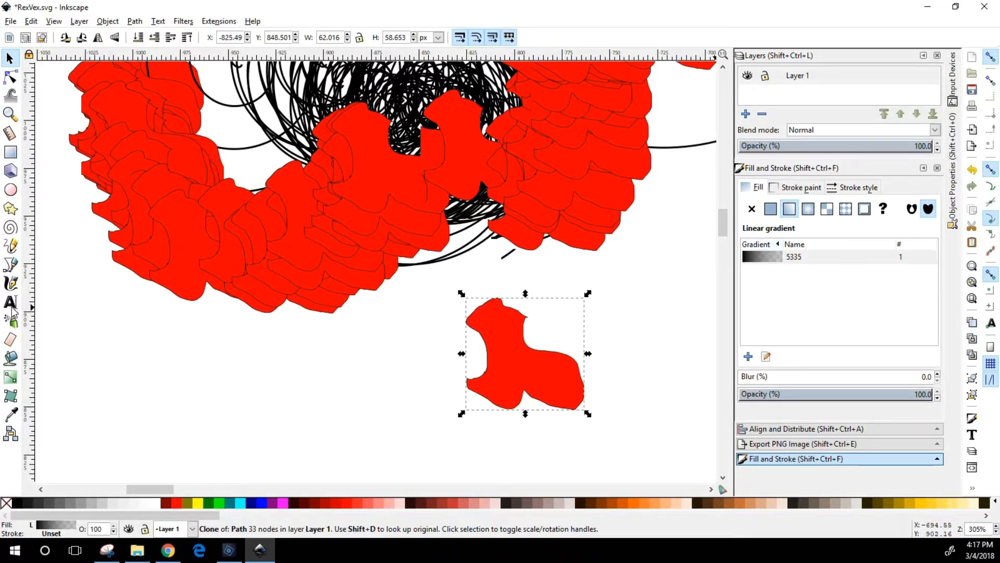
{"action": "left_click", "coordinate": [11, 376]}
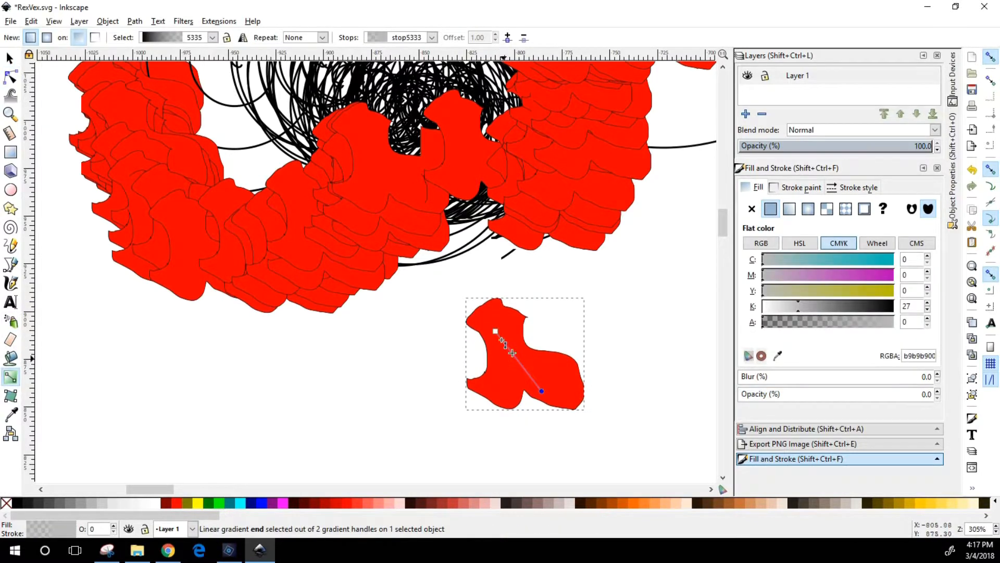
{"action": "left_click", "coordinate": [495, 332]}
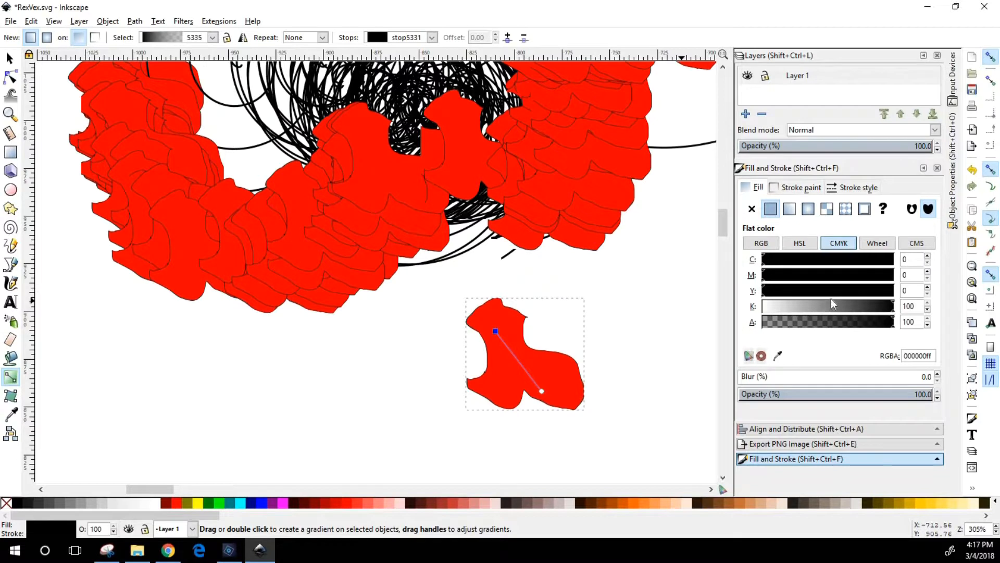
{"action": "left_click", "coordinate": [800, 244]}
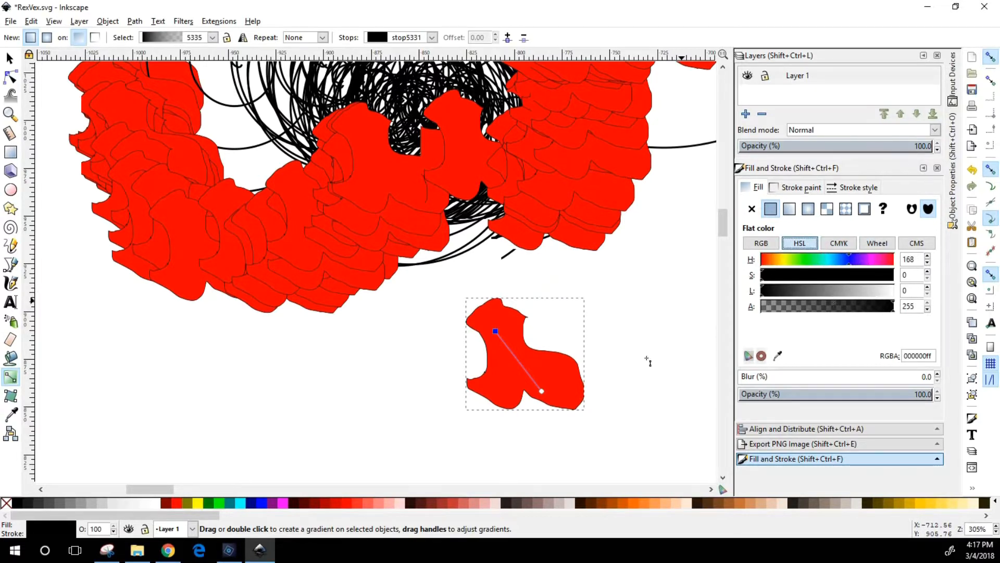
{"action": "left_click", "coordinate": [542, 390]}
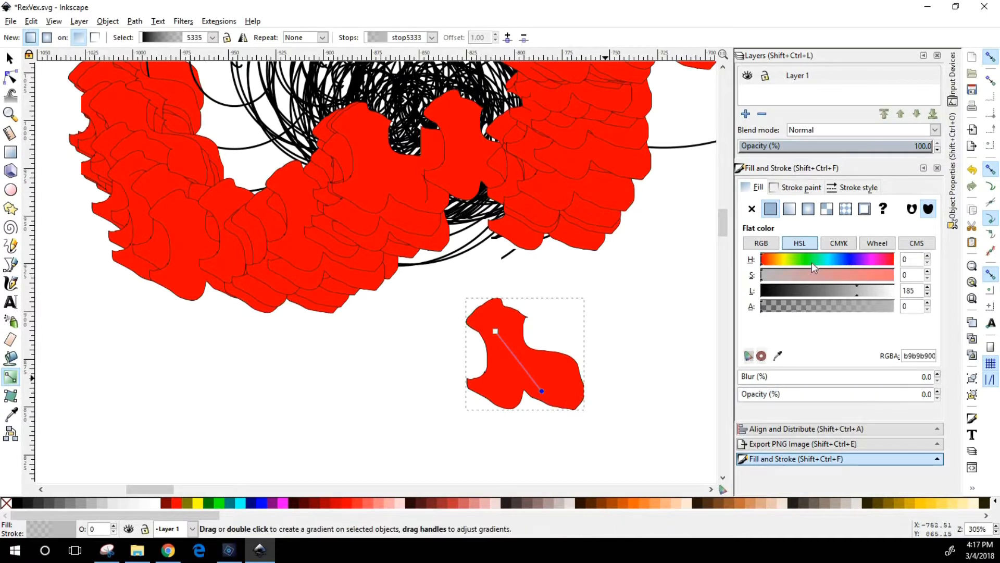
{"action": "left_click_drag", "start_coordinate": [818, 275], "coordinate": [876, 277]}
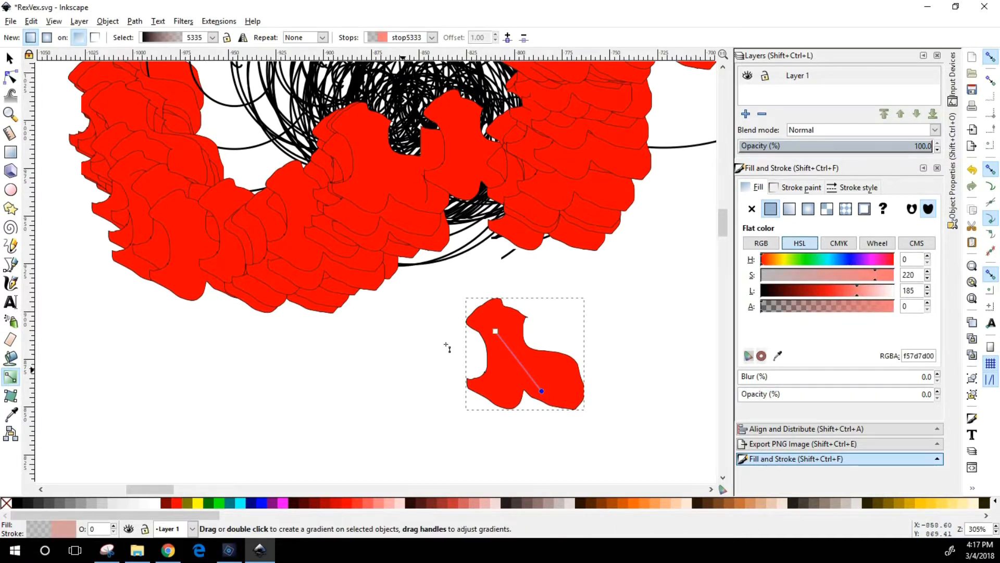
Redraw the clone's gradient vertically after setting the start stop's lightness to 218, and try the even-odd fill rule
{"action": "left_click_drag", "start_coordinate": [496, 332], "coordinate": [543, 309]}
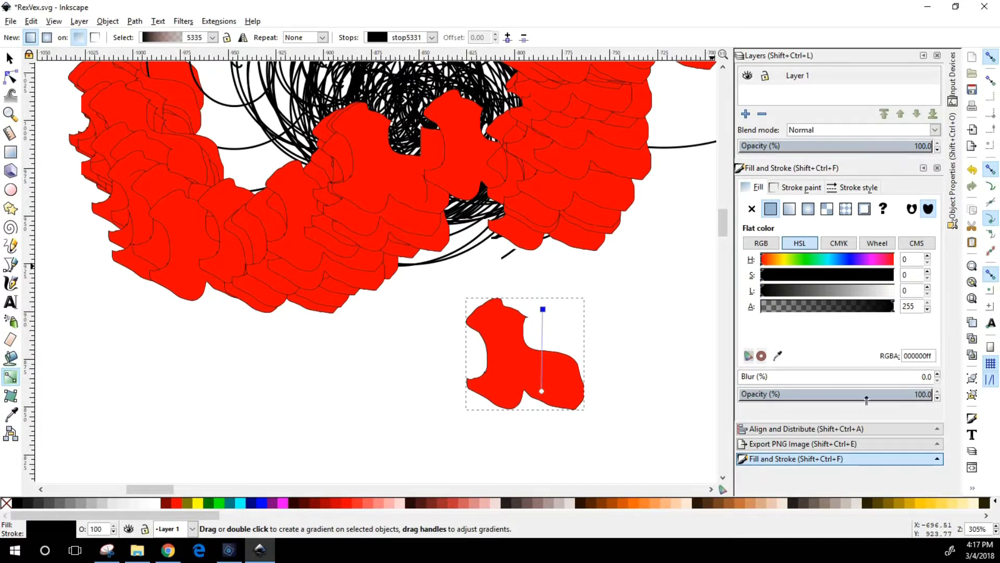
{"action": "left_click_drag", "start_coordinate": [842, 291], "coordinate": [873, 290]}
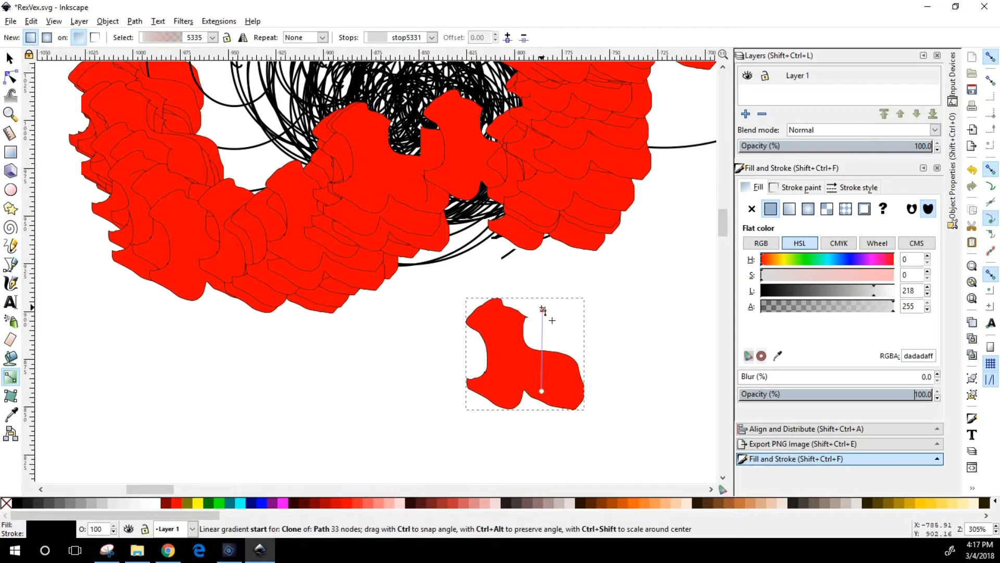
{"action": "left_click_drag", "start_coordinate": [500, 392], "coordinate": [503, 311]}
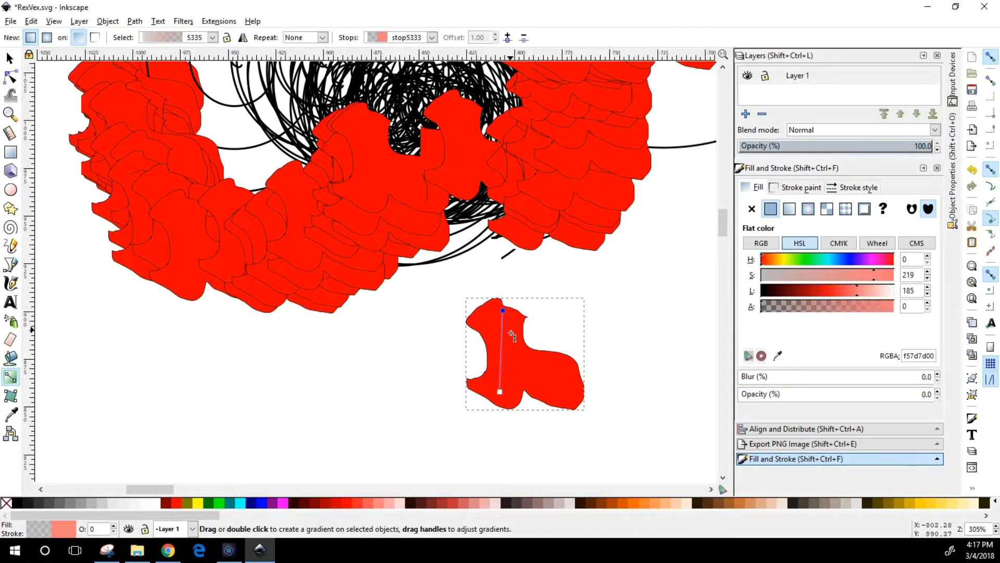
{"action": "left_click_drag", "start_coordinate": [503, 310], "coordinate": [511, 340]}
{"action": "left_click", "coordinate": [913, 209]}
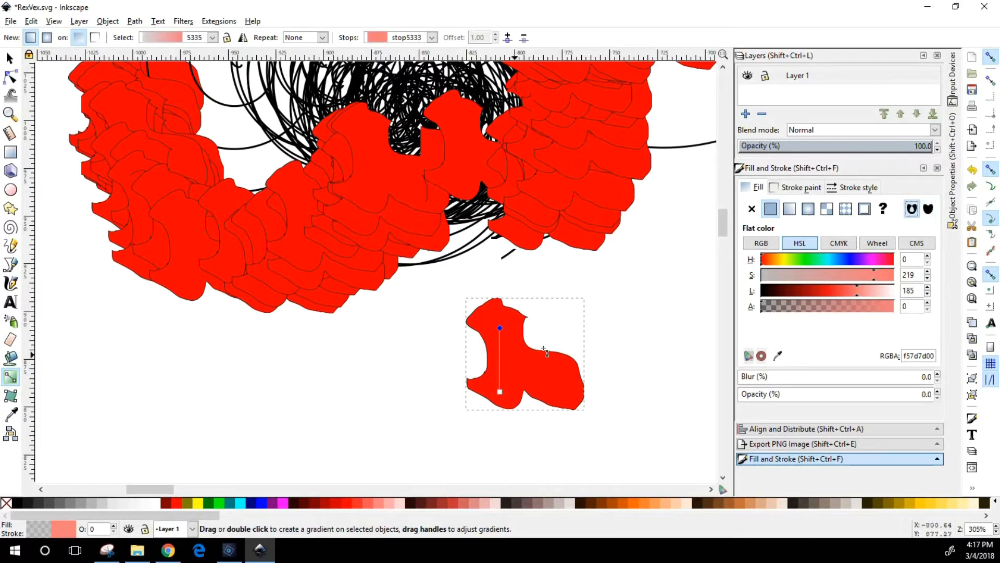
{"action": "left_click", "coordinate": [927, 210]}
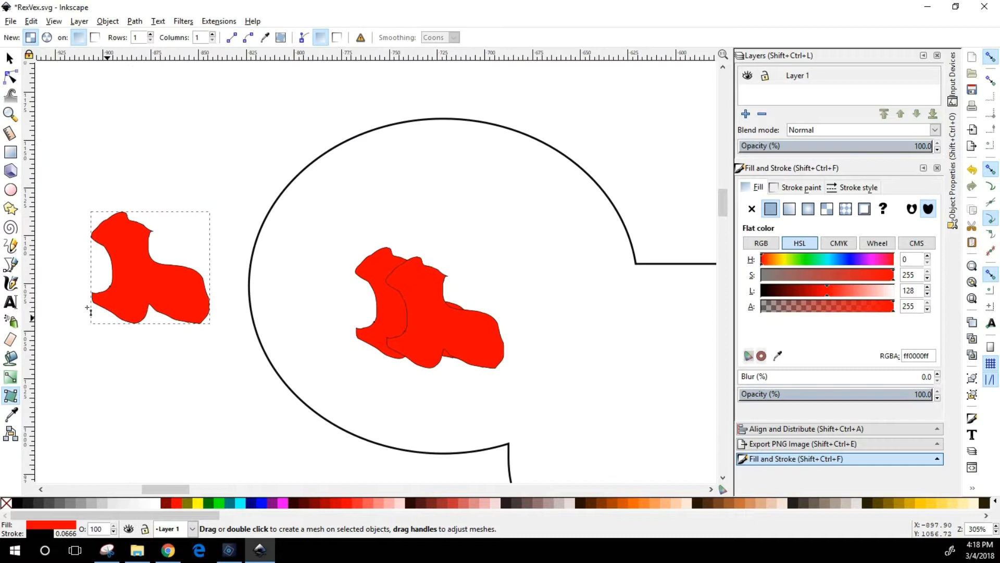
Apply a one-row, one-column mesh gradient to the small red freehand shape and bend the mesh's upper and lower edge handles
{"action": "double_click", "coordinate": [223, 213]}
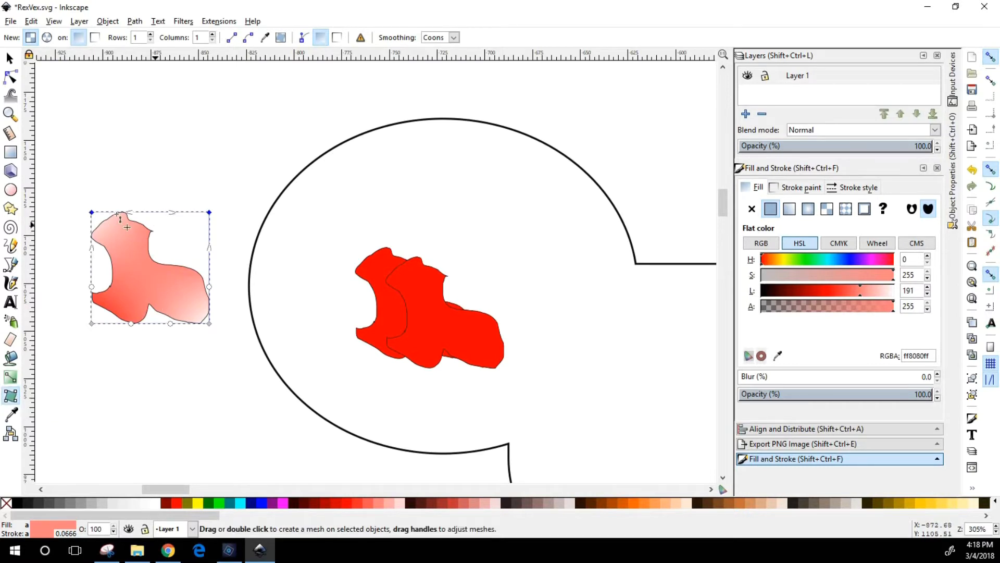
{"action": "left_click_drag", "start_coordinate": [130, 214], "coordinate": [107, 211]}
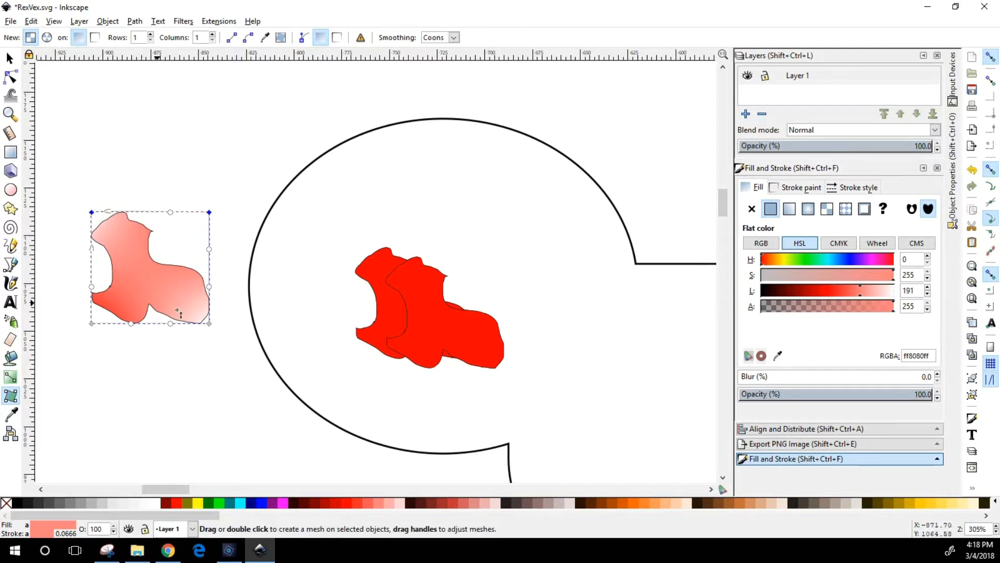
{"action": "left_click_drag", "start_coordinate": [171, 324], "coordinate": [142, 341]}
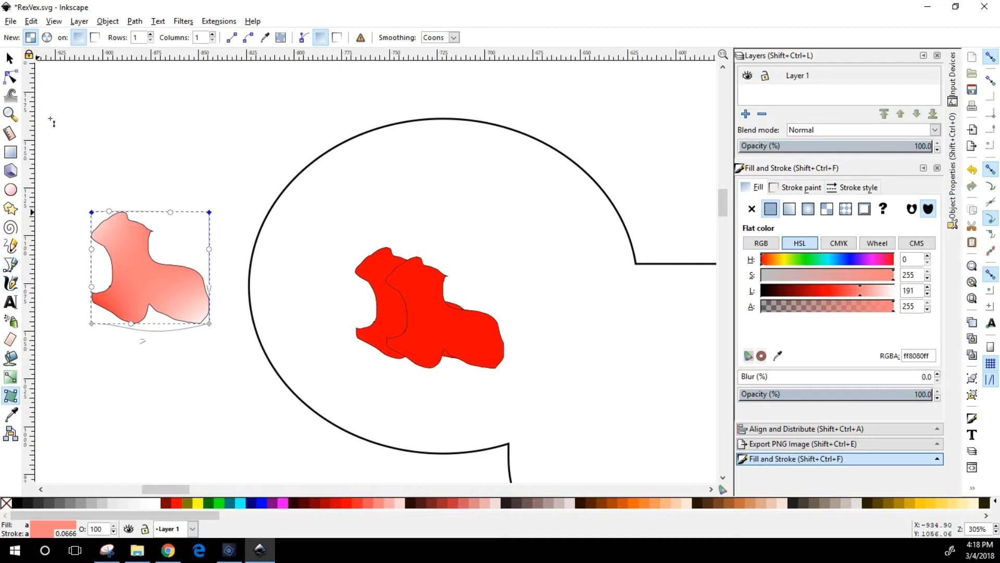
Draw a wavy calligraphic stroke about 134 by 46 px above the mesh-filled shape
{"action": "left_click", "coordinate": [12, 285]}
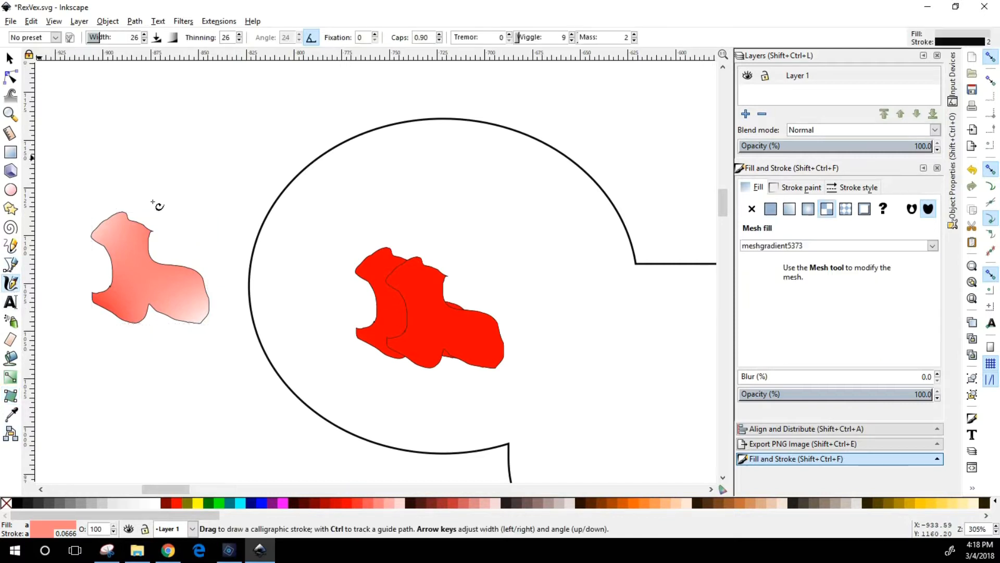
{"action": "mouse_move", "coordinate": [77, 181]}
{"action": "left_mouse_down"}
{"action": "mouse_move", "coordinate": [226, 140]}
{"action": "mouse_move", "coordinate": [326, 99]}
{"action": "mouse_move", "coordinate": [319, 119]}
{"action": "left_mouse_up"}
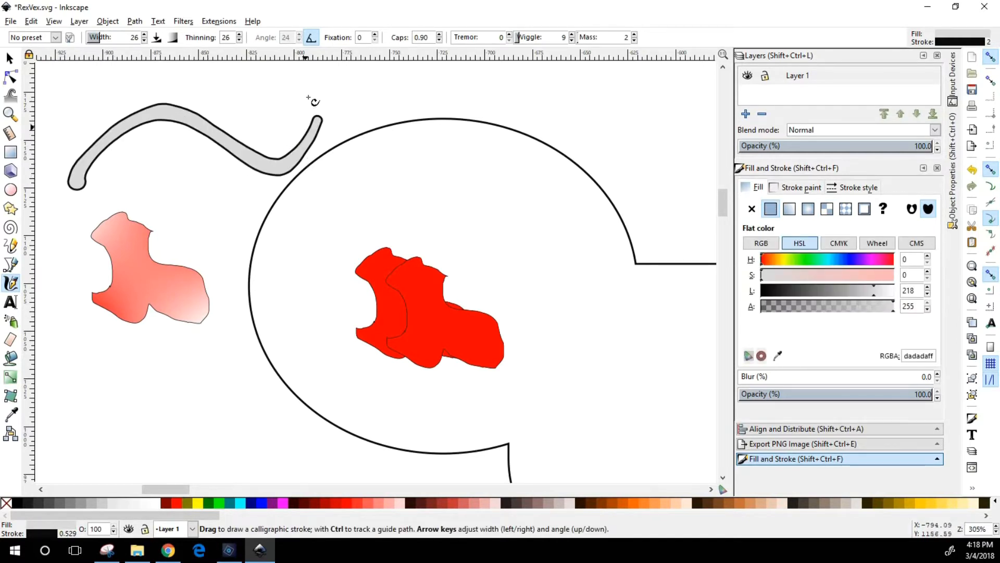
{"action": "left_click", "coordinate": [10, 57]}
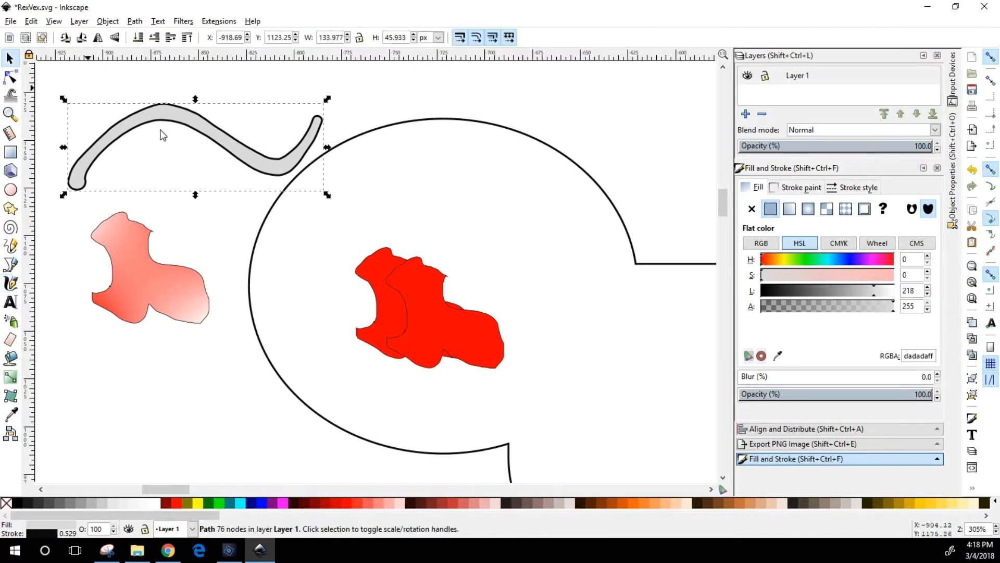
Display the wavy calligraphic stroke's nodes and simplify its path
{"action": "double_click", "coordinate": [166, 121]}
{"action": "left_click", "coordinate": [10, 58]}
{"action": "left_click", "coordinate": [10, 78]}
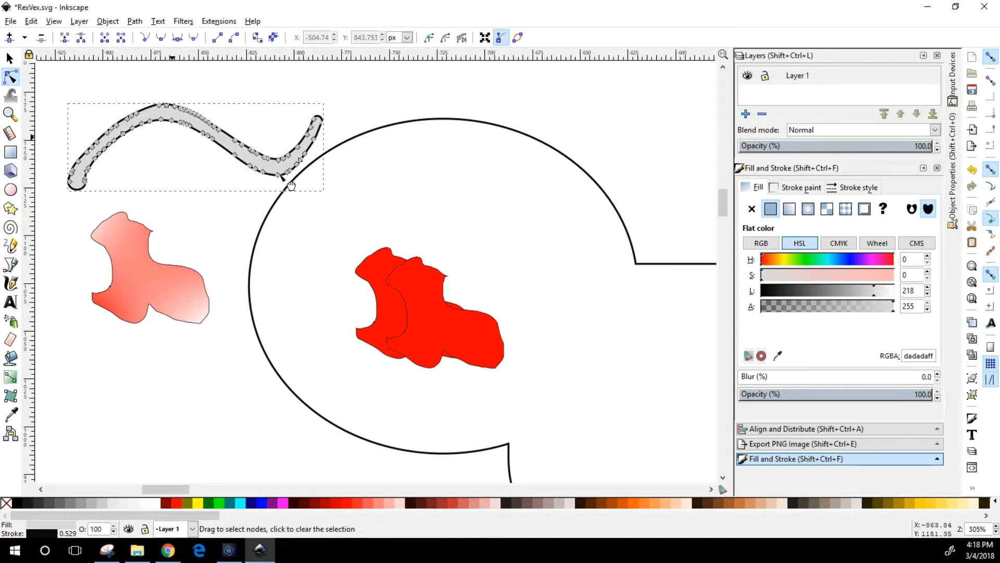
{"action": "left_click", "coordinate": [135, 22]}
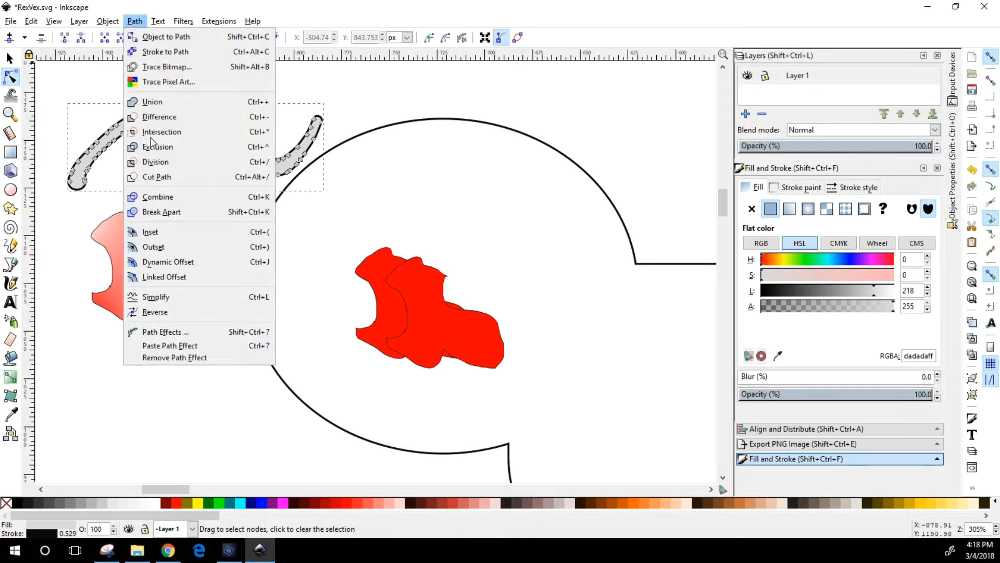
{"action": "left_click", "coordinate": [154, 299]}
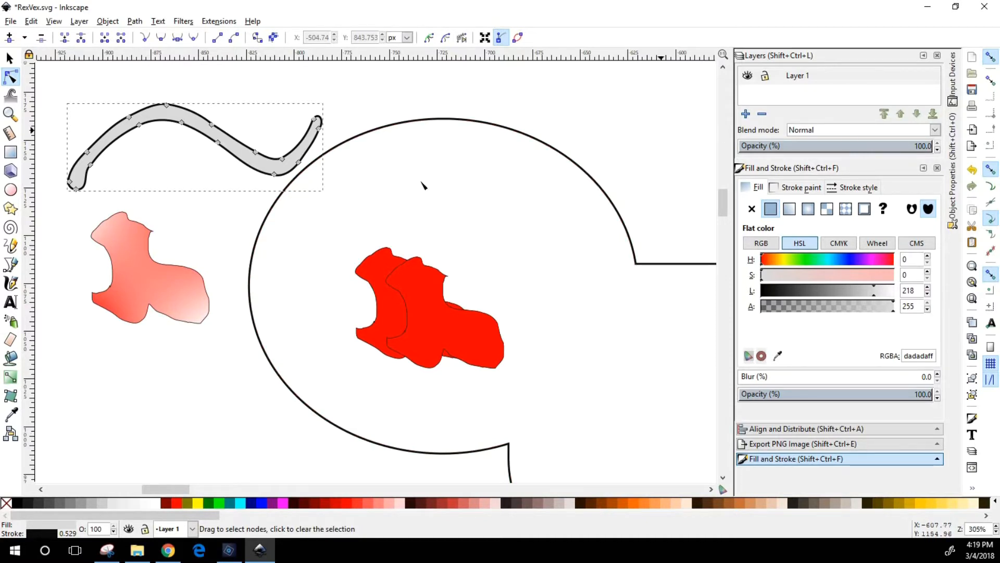
Draw a series of freehand calligraphic squiggles and curves in and around the speech bubble
{"action": "left_click", "coordinate": [11, 283]}
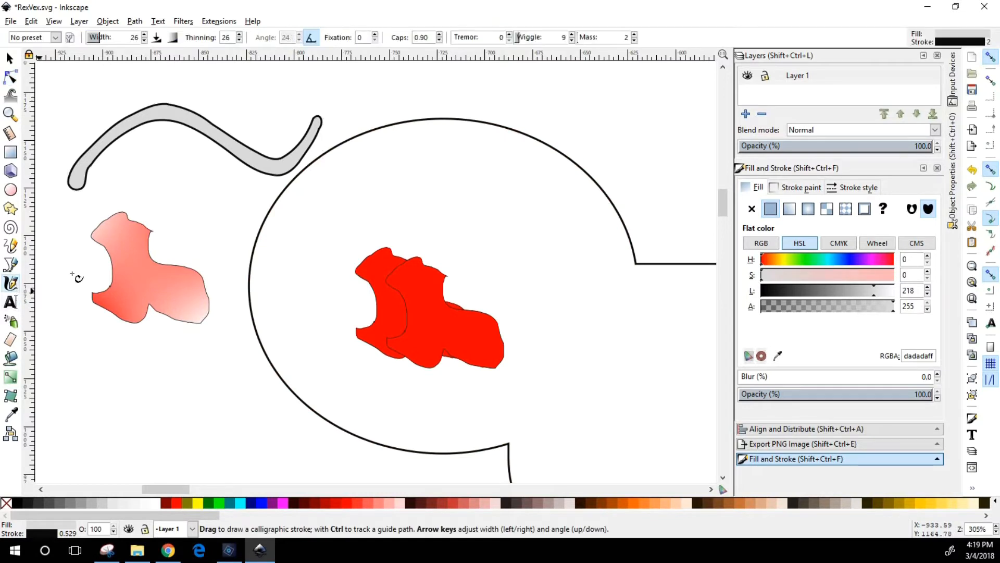
{"action": "mouse_move", "coordinate": [320, 224]}
{"action": "left_mouse_down"}
{"action": "mouse_move", "coordinate": [411, 212]}
{"action": "mouse_move", "coordinate": [521, 237]}
{"action": "left_mouse_up"}
{"action": "mouse_move", "coordinate": [555, 201]}
{"action": "left_mouse_down"}
{"action": "mouse_move", "coordinate": [535, 223]}
{"action": "mouse_move", "coordinate": [596, 267]}
{"action": "mouse_move", "coordinate": [653, 355]}
{"action": "left_mouse_up"}
{"action": "left_click_drag", "start_coordinate": [615, 151], "coordinate": [435, 158]}
{"action": "left_click_drag", "start_coordinate": [244, 278], "coordinate": [154, 346]}
{"action": "left_click_drag", "start_coordinate": [226, 343], "coordinate": [237, 346]}
{"action": "left_click_drag", "start_coordinate": [141, 348], "coordinate": [226, 382]}
{"action": "left_click_drag", "start_coordinate": [164, 409], "coordinate": [341, 386]}
{"action": "left_click_drag", "start_coordinate": [298, 353], "coordinate": [439, 432]}
{"action": "left_click_drag", "start_coordinate": [561, 418], "coordinate": [671, 400]}
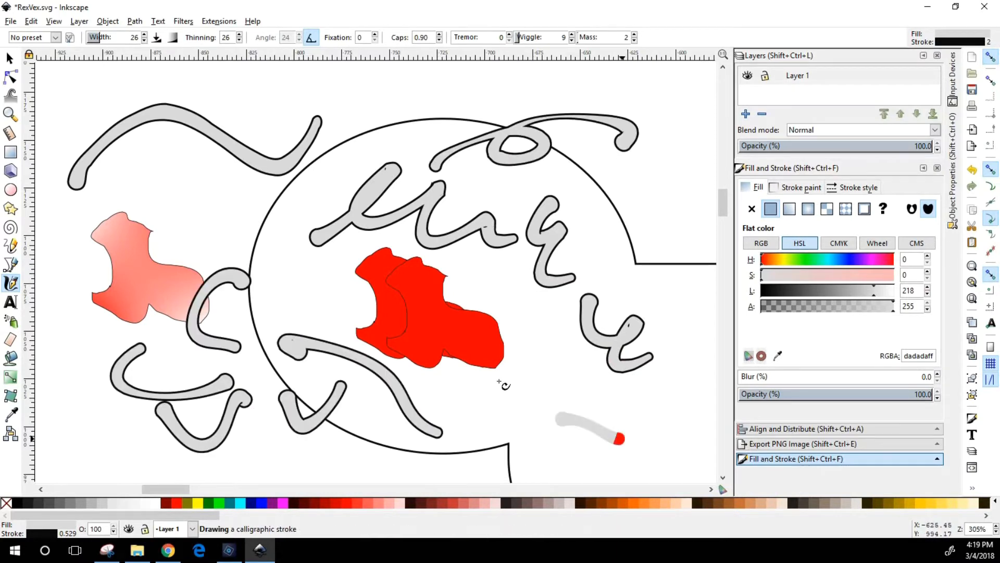
{"action": "left_click_drag", "start_coordinate": [629, 355], "coordinate": [619, 355]}
{"action": "left_click_drag", "start_coordinate": [491, 388], "coordinate": [488, 410]}
{"action": "left_click_drag", "start_coordinate": [410, 439], "coordinate": [299, 238]}
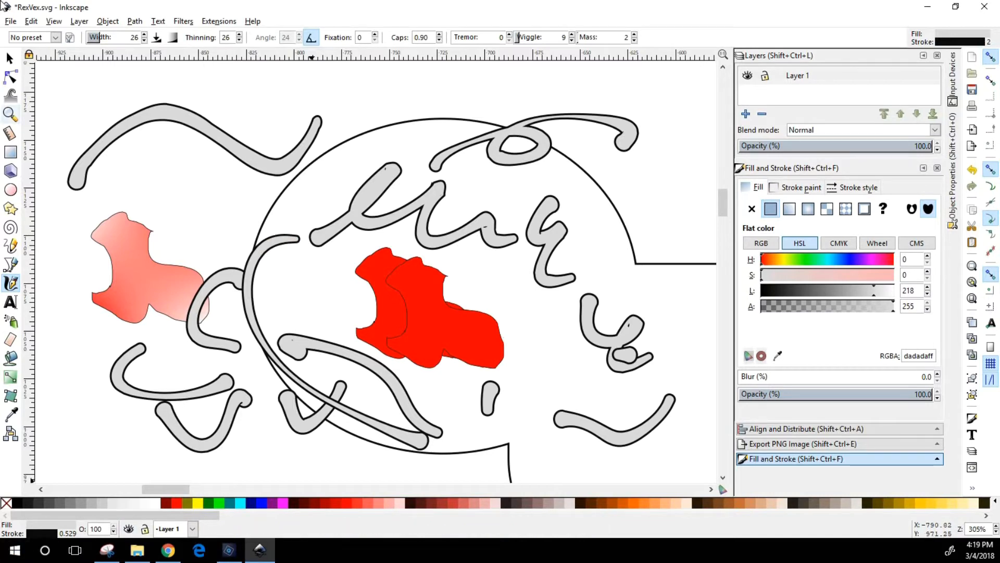
Fill the simplified wavy stroke with black (#000000) and move it to about X -912, Y 1130 px
{"action": "left_click", "coordinate": [12, 59]}
{"action": "left_click", "coordinate": [238, 140]}
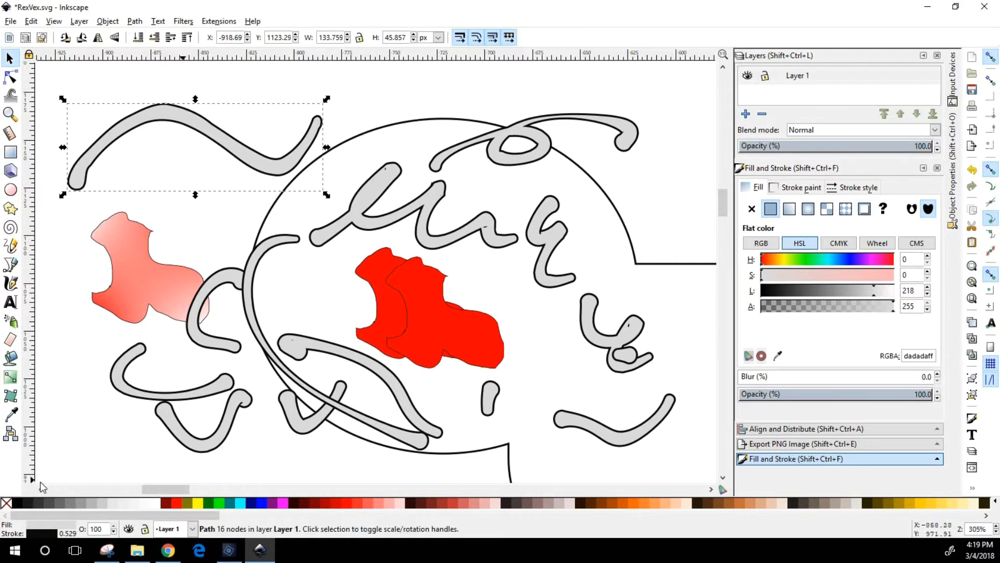
{"action": "left_click", "coordinate": [18, 504]}
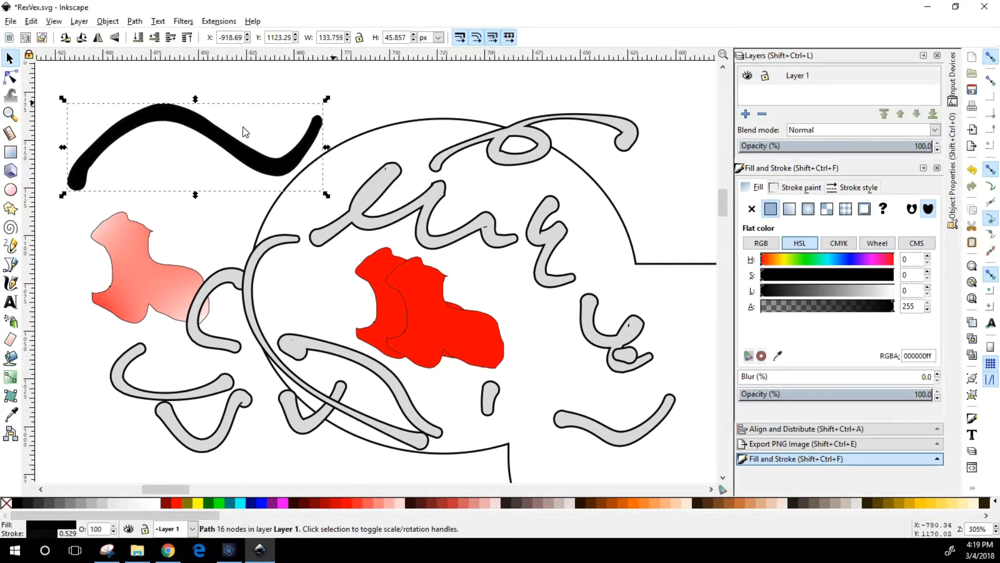
{"action": "left_click_drag", "start_coordinate": [240, 159], "coordinate": [254, 146]}
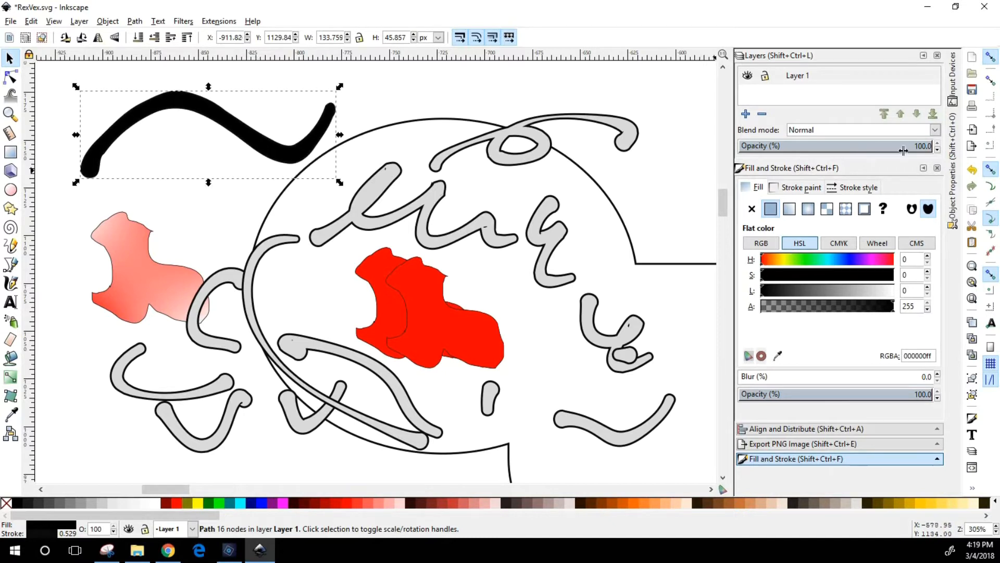
Set the black wavy stroke's outline width to 0 px
{"action": "left_click", "coordinate": [859, 188]}
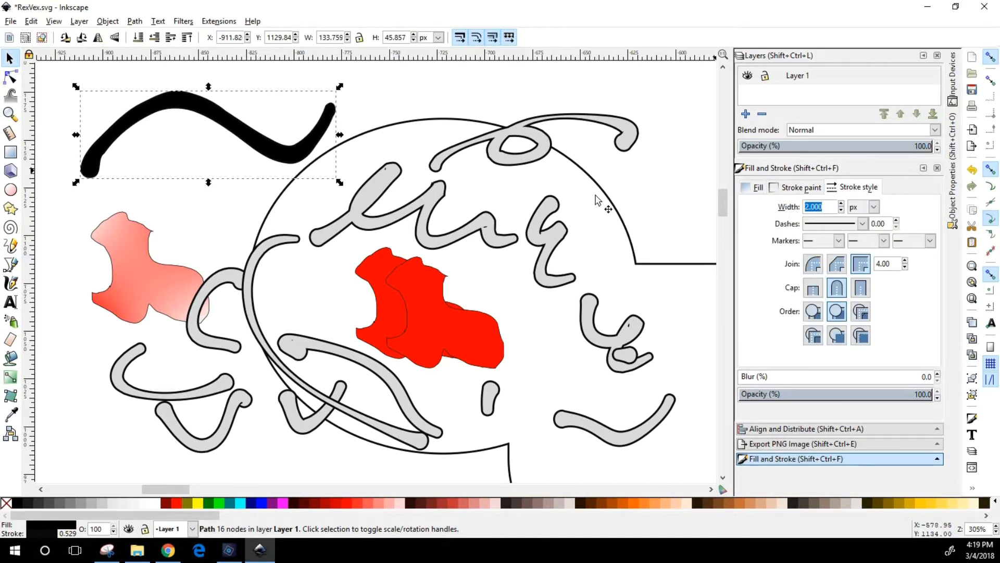
{"action": "type", "text": "0"}
{"action": "key", "text": "Return"}
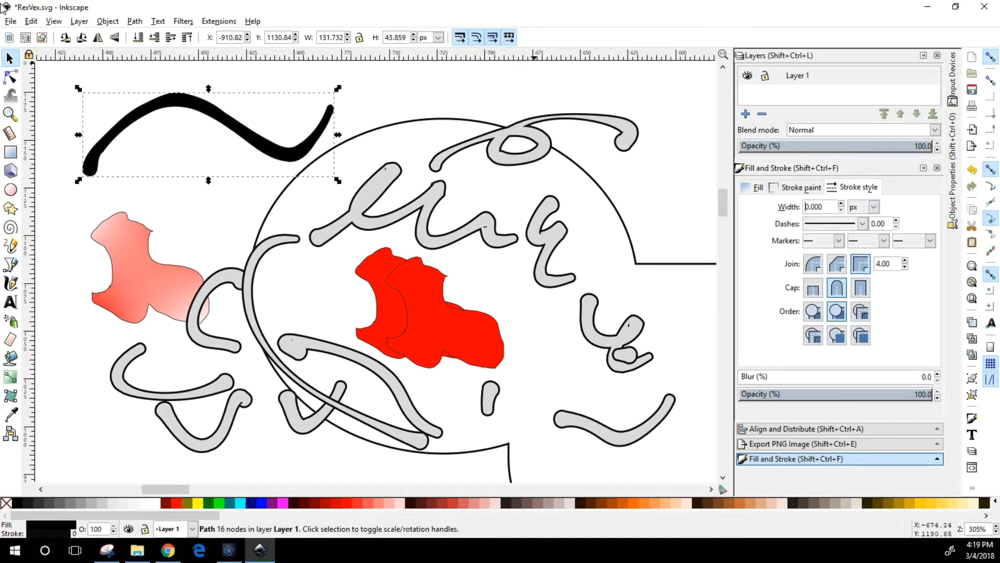
{"action": "left_click", "coordinate": [271, 120]}
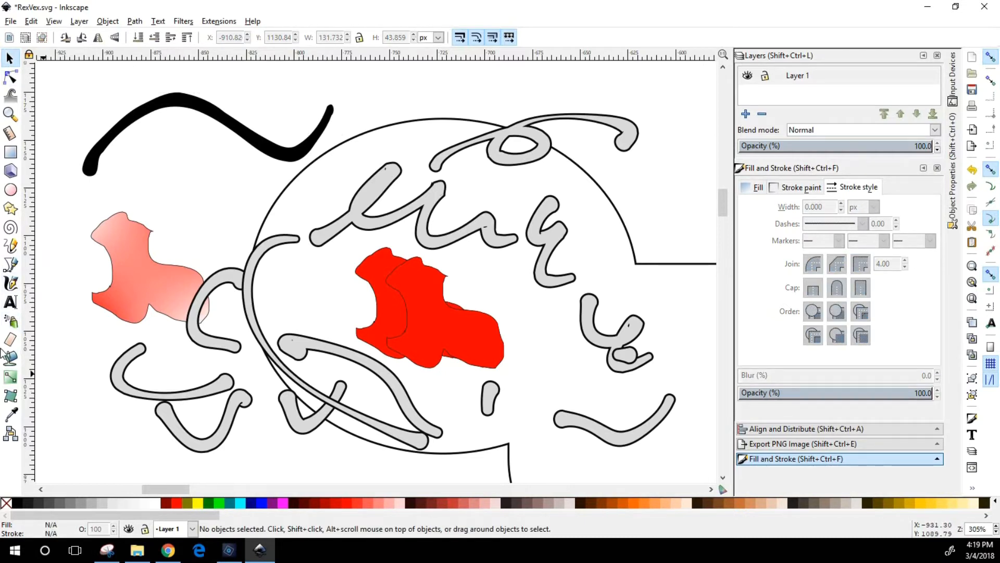
Draw a closed curved Bezier shape about 100 by 97 px around the mesh-filled shape below the black wavy stroke
{"action": "left_click", "coordinate": [11, 265]}
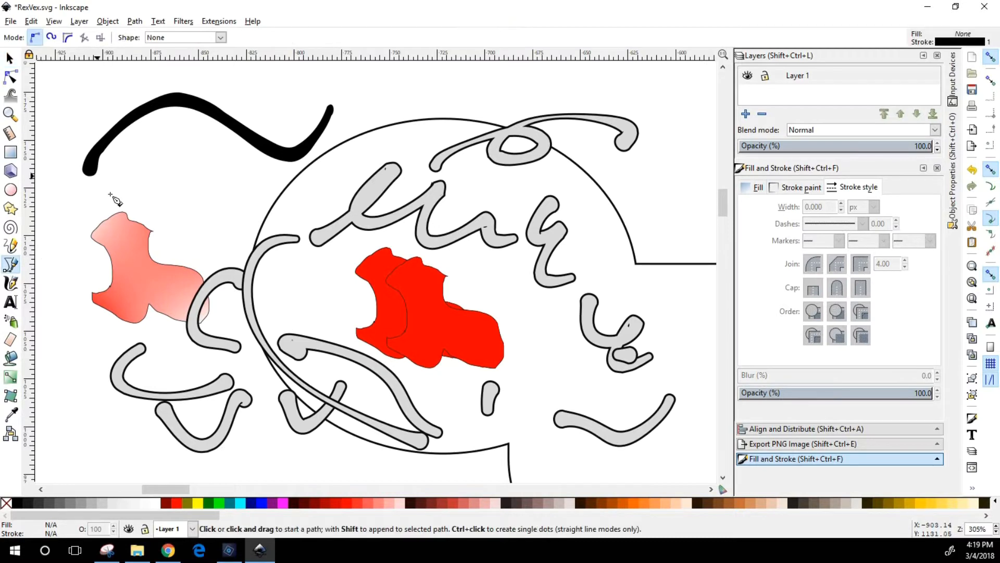
{"action": "left_click", "coordinate": [93, 205]}
{"action": "left_click_drag", "start_coordinate": [173, 153], "coordinate": [135, 243]}
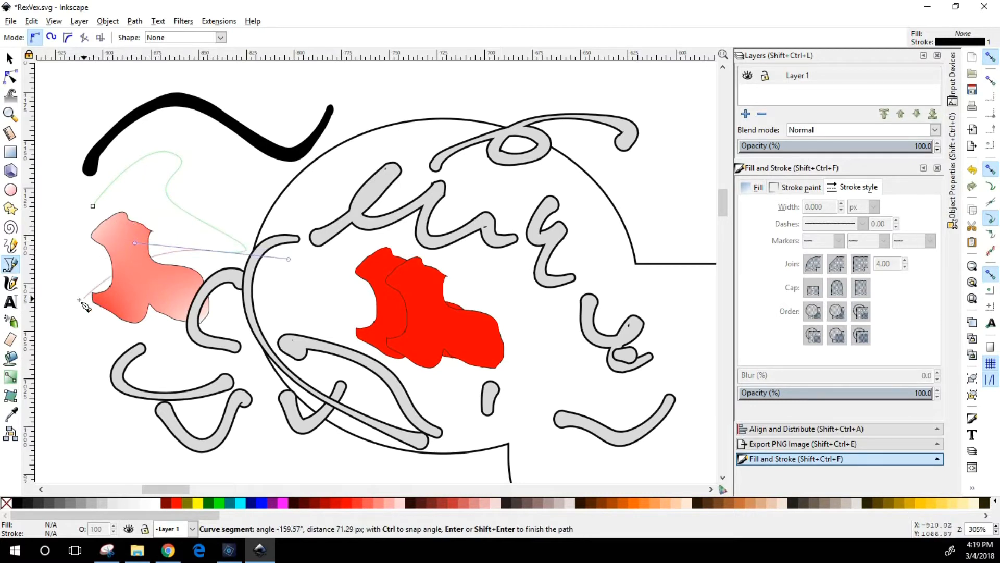
{"action": "left_click_drag", "start_coordinate": [79, 331], "coordinate": [73, 301]}
{"action": "mouse_move", "coordinate": [57, 240]}
{"action": "left_mouse_down"}
{"action": "mouse_move", "coordinate": [72, 221]}
{"action": "mouse_move", "coordinate": [63, 215]}
{"action": "mouse_move", "coordinate": [108, 191]}
{"action": "left_mouse_up"}
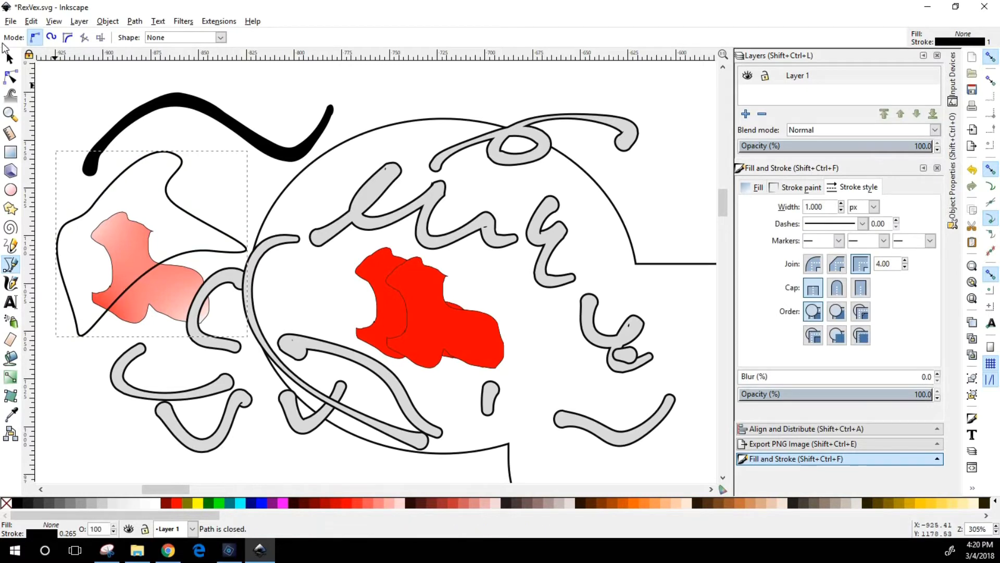
Fill the closed Bezier shape with green and move it to about X -880, Y 1043 px
{"action": "left_click", "coordinate": [218, 503]}
{"action": "left_click", "coordinate": [10, 57]}
{"action": "left_click_drag", "start_coordinate": [145, 226], "coordinate": [122, 181]}
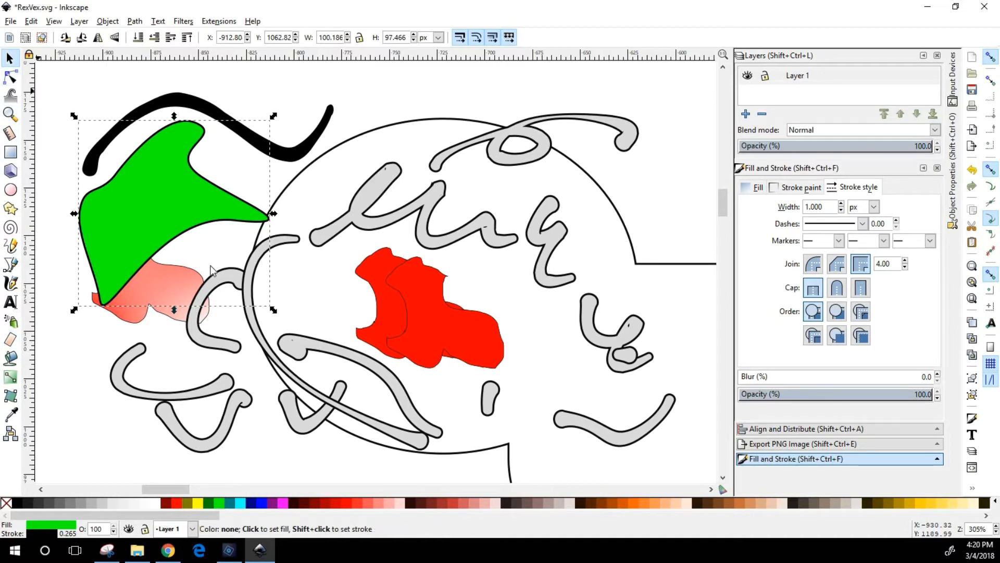
{"action": "left_click_drag", "start_coordinate": [184, 198], "coordinate": [234, 237]}
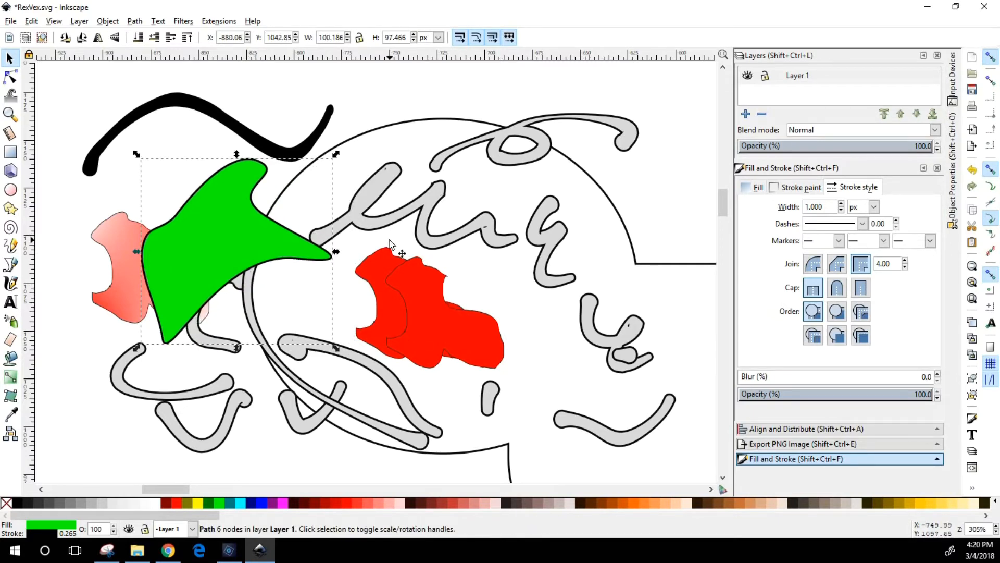
Delete the pink shapes covering the posed character's eyes and the oversized olive shape covering his shirt
{"action": "key", "text": "5"}
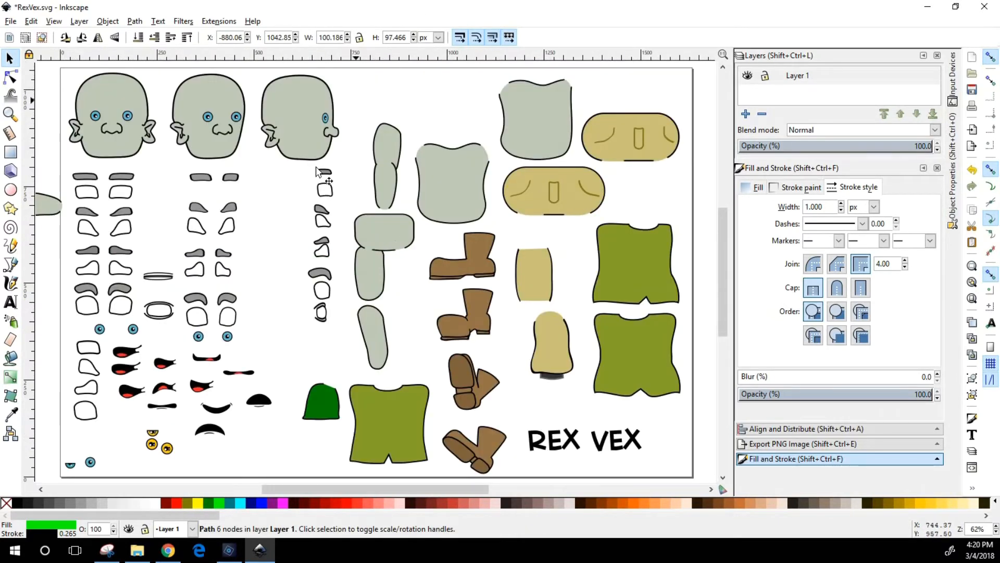
{"action": "left_click_drag", "start_coordinate": [361, 490], "coordinate": [285, 494]}
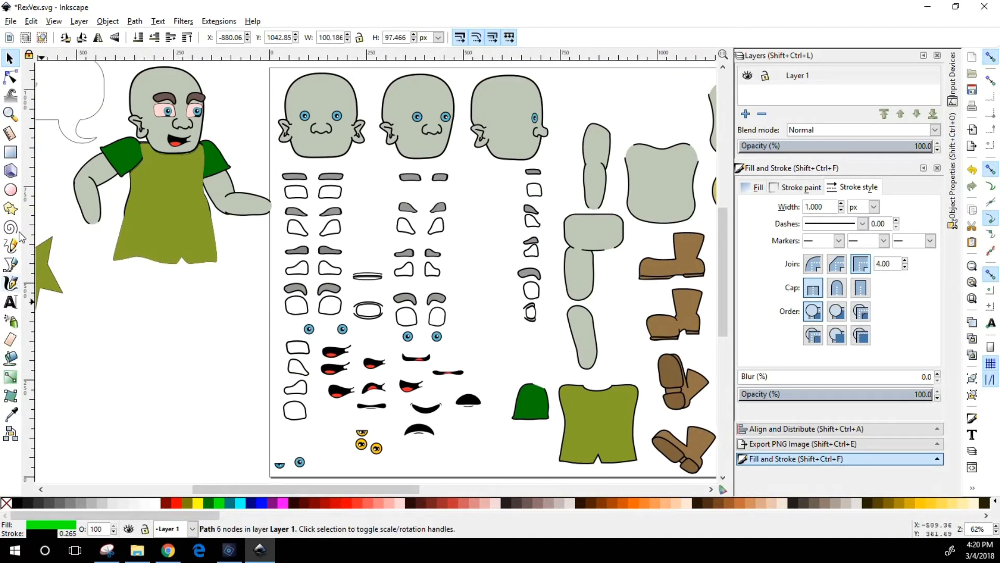
{"action": "left_click", "coordinate": [10, 113]}
{"action": "left_click_drag", "start_coordinate": [51, 305], "coordinate": [255, 94]}
{"action": "left_click", "coordinate": [9, 58]}
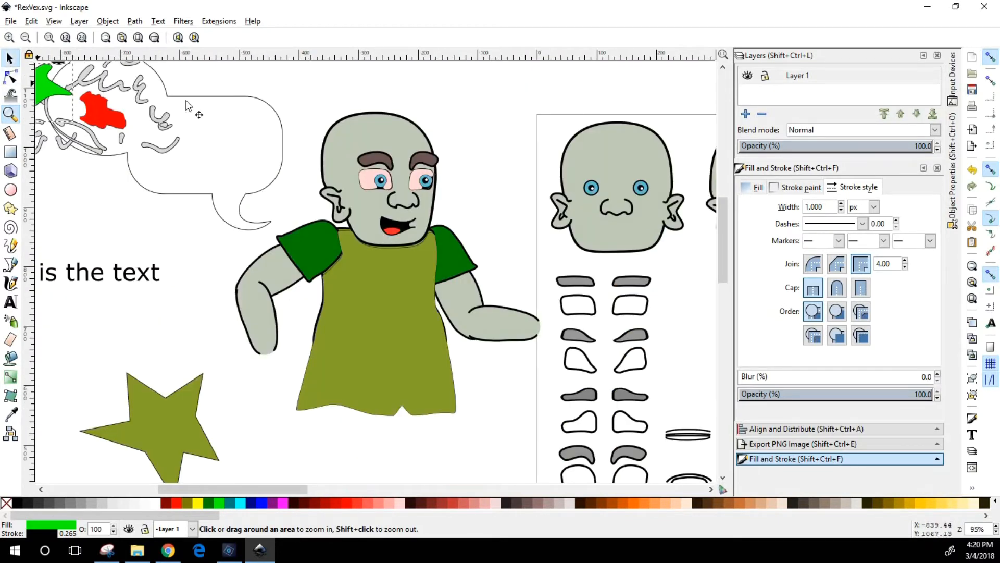
{"action": "left_click", "coordinate": [370, 186]}
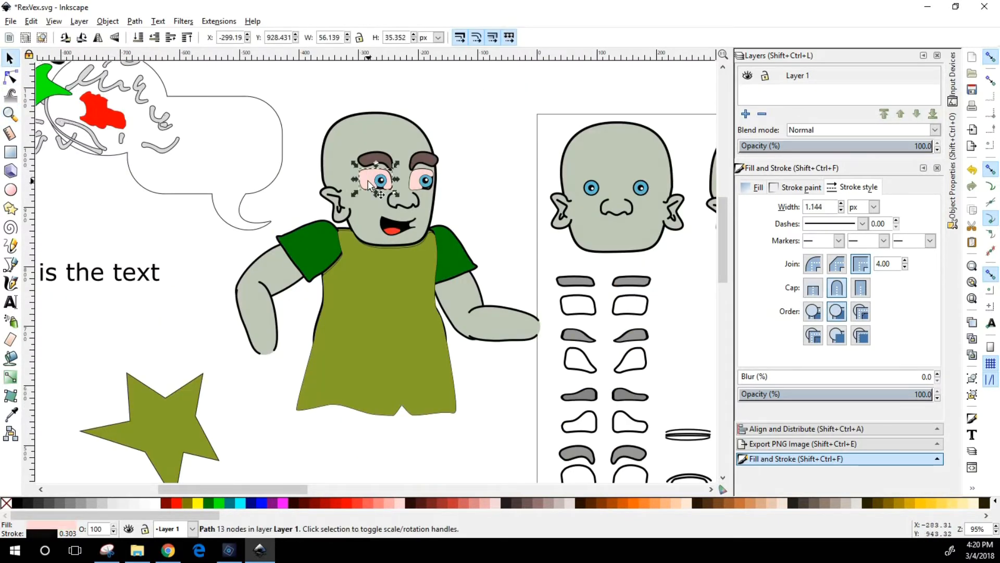
{"action": "key", "text": "Escape"}
{"action": "left_click", "coordinate": [423, 182]}
{"action": "key", "text": "Delete"}
{"action": "left_click", "coordinate": [385, 354]}
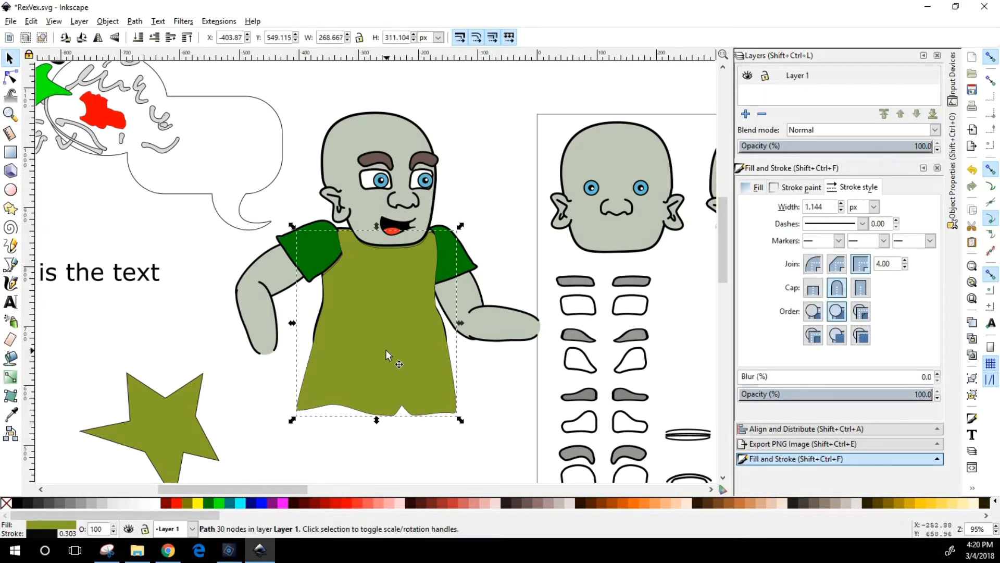
{"action": "key", "text": "Delete"}
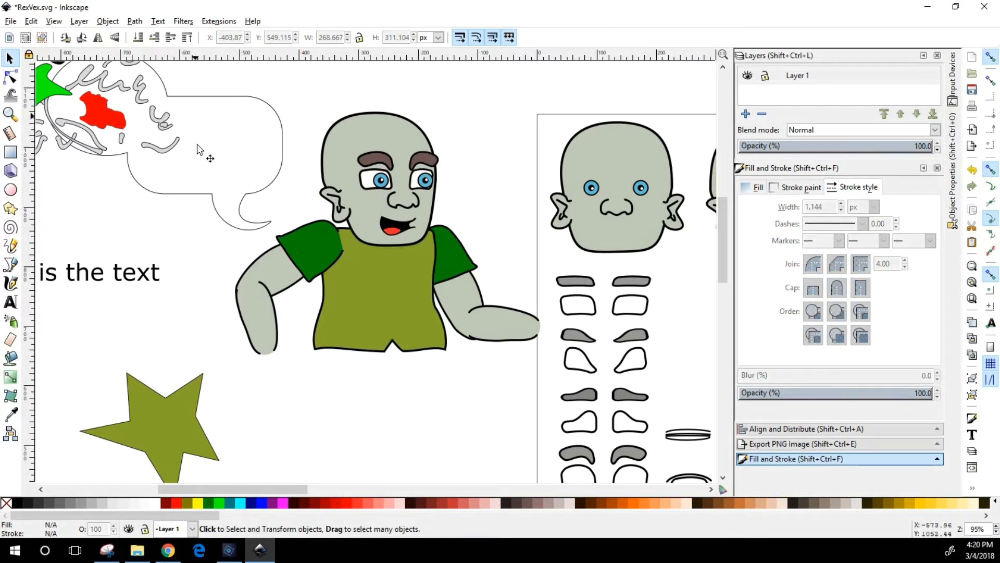
Try rotating the character's head group around a pivot moved down toward the mouth, and undo the last rotation
{"action": "scroll", "coordinate": [241, 186], "scroll_direction": "up", "scroll_amount": 2}
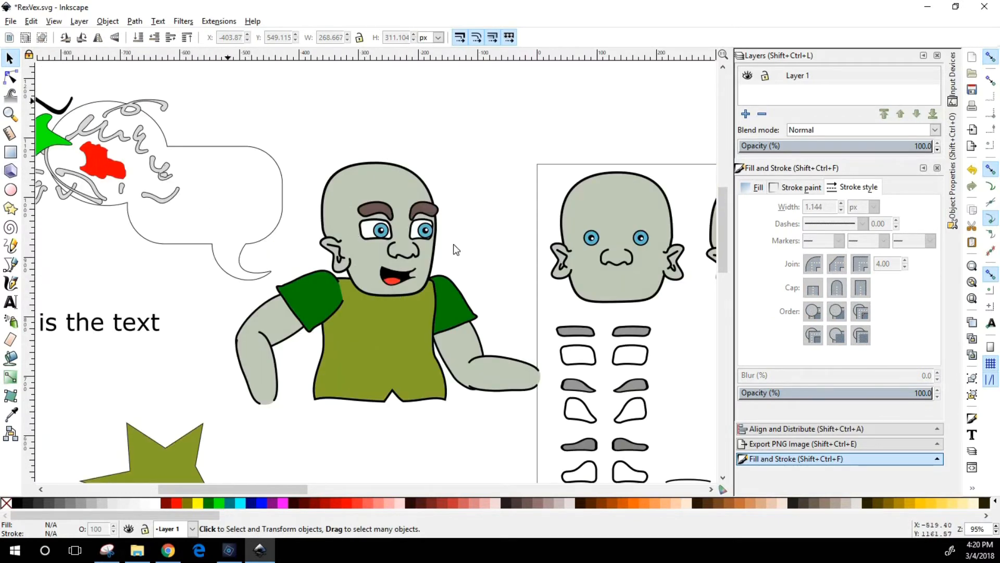
{"action": "left_click", "coordinate": [386, 180]}
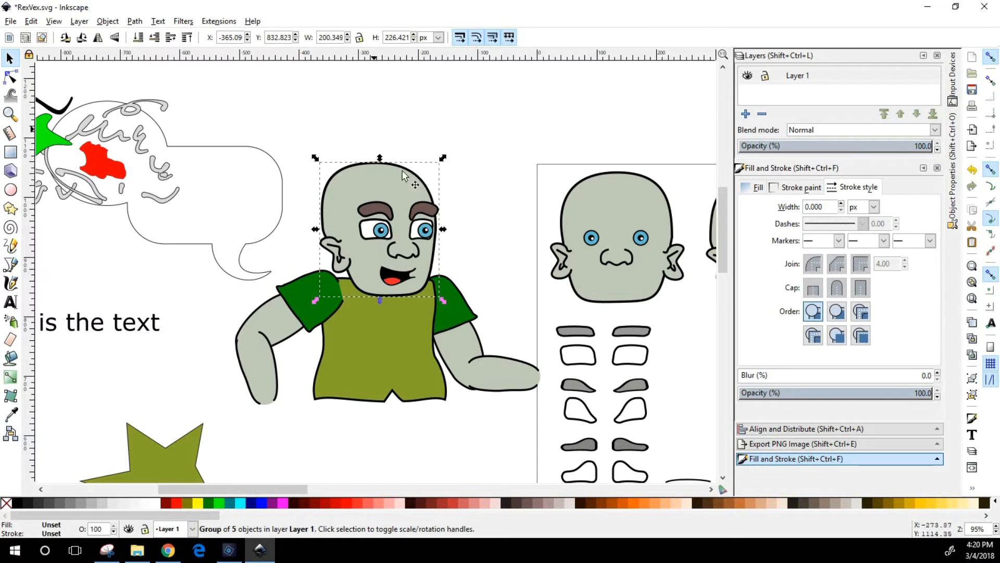
{"action": "left_click", "coordinate": [378, 181]}
{"action": "left_click_drag", "start_coordinate": [442, 158], "coordinate": [431, 152]}
{"action": "double_click", "coordinate": [393, 180]}
{"action": "left_click", "coordinate": [393, 183]}
{"action": "left_click", "coordinate": [380, 226]}
{"action": "left_click_drag", "start_coordinate": [378, 229], "coordinate": [380, 280]}
{"action": "left_click_drag", "start_coordinate": [436, 149], "coordinate": [440, 195]}
{"action": "key", "text": "ctrl+z"}
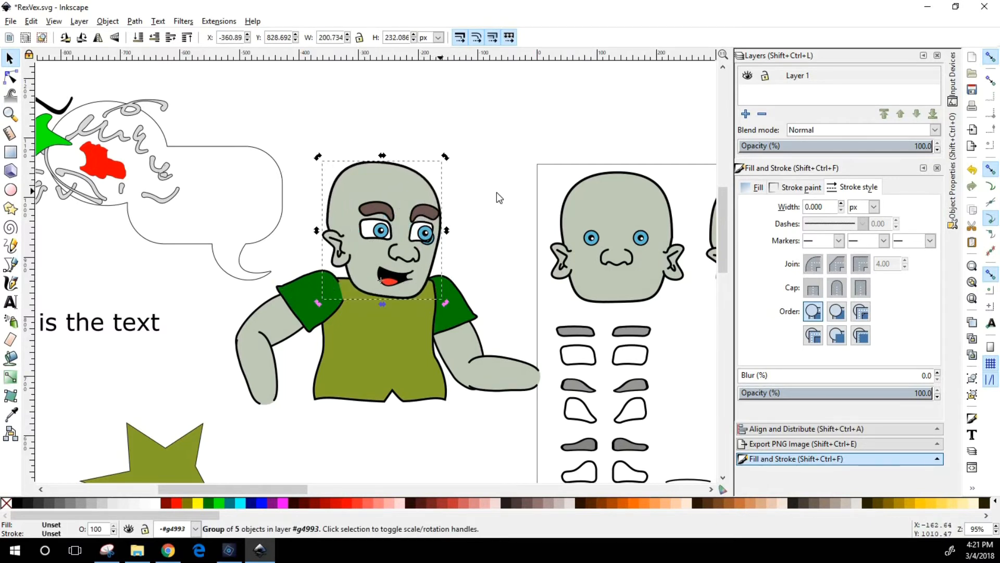
Select the posed character's head together with all its facial features and group them
{"action": "left_click", "coordinate": [513, 93]}
{"action": "left_click_drag", "start_coordinate": [309, 92], "coordinate": [449, 302]}
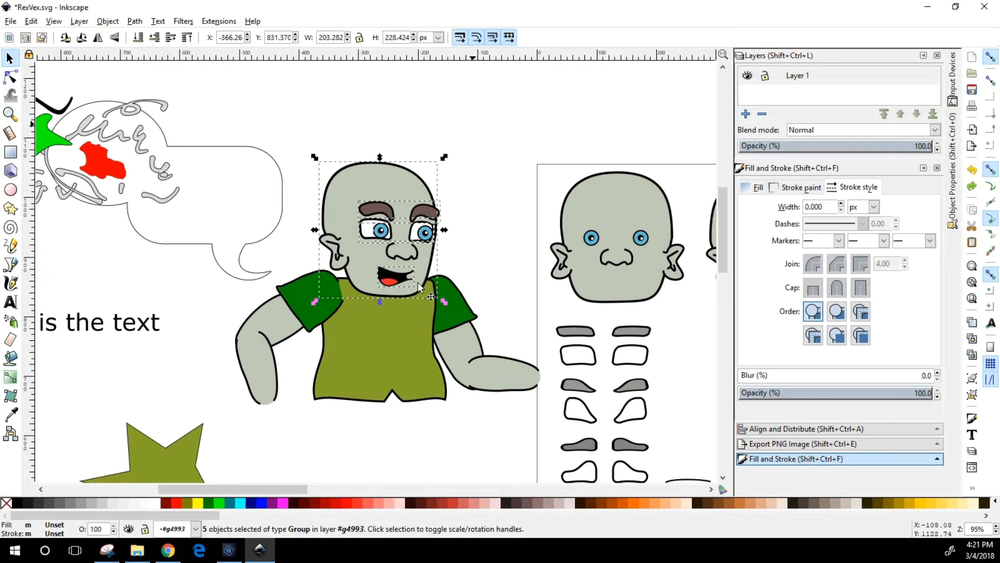
{"action": "left_click_drag", "start_coordinate": [298, 119], "coordinate": [478, 316]}
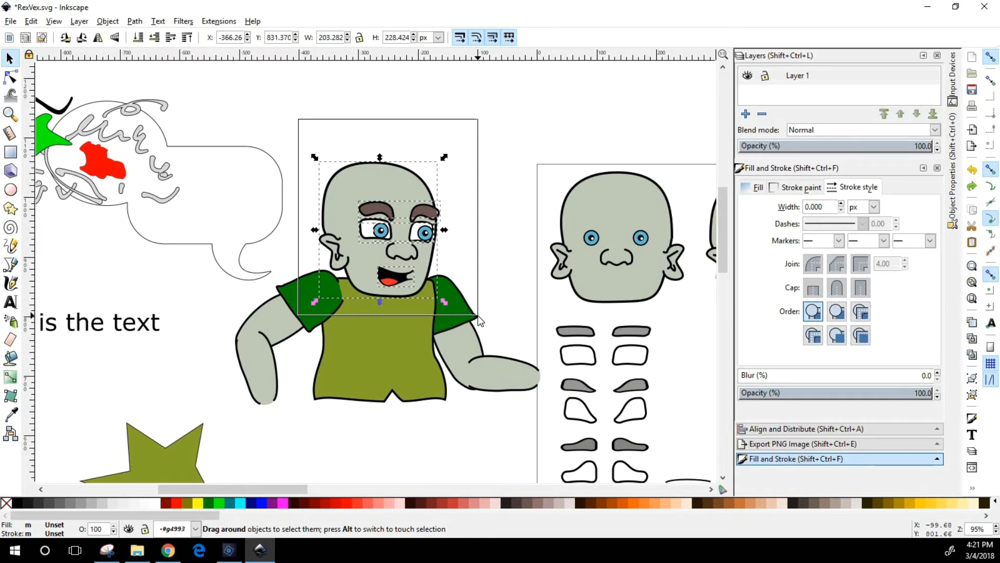
{"action": "left_click_drag", "start_coordinate": [477, 315], "coordinate": [471, 313]}
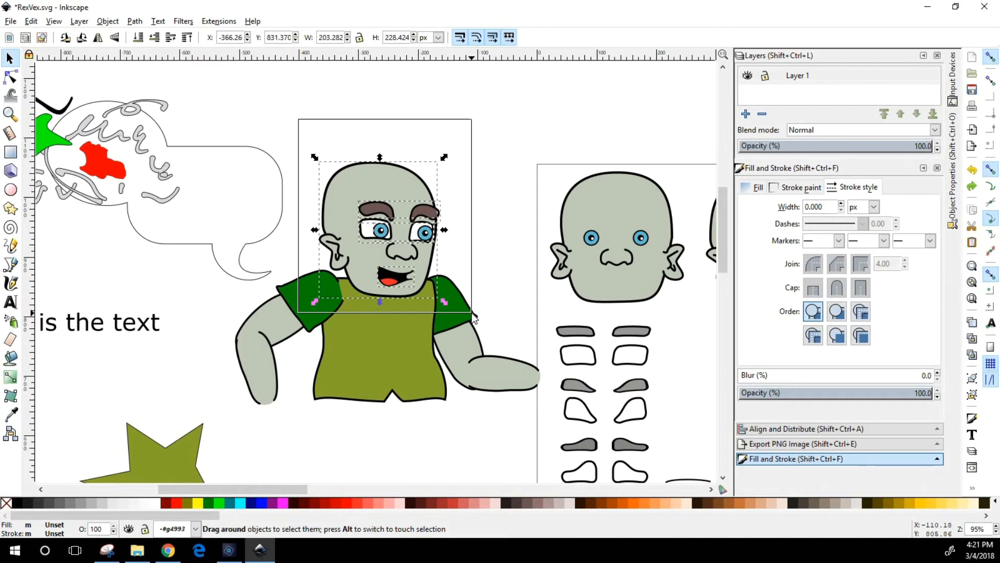
{"action": "left_click_drag", "start_coordinate": [471, 313], "coordinate": [471, 312]}
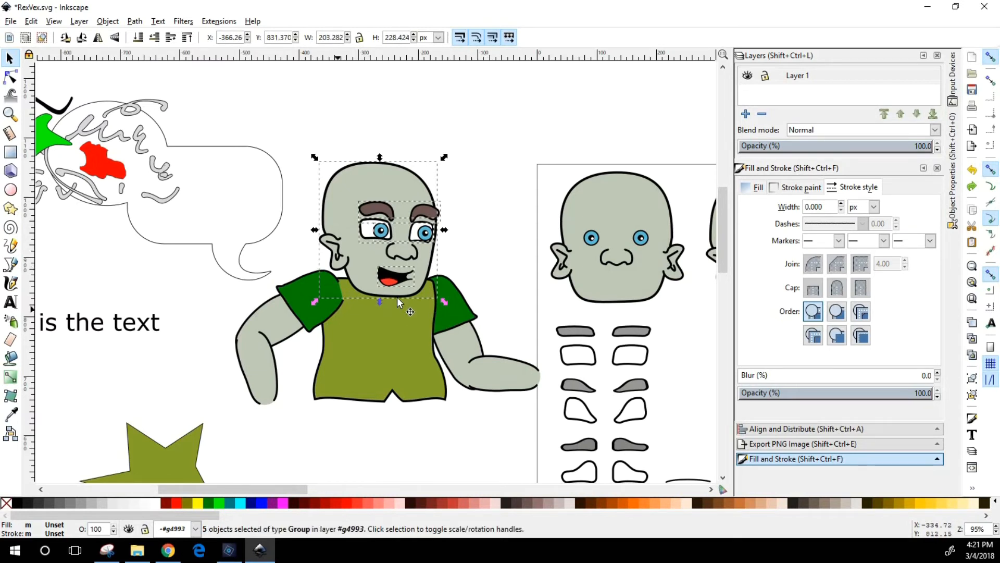
{"action": "key", "text": "ctrl"}
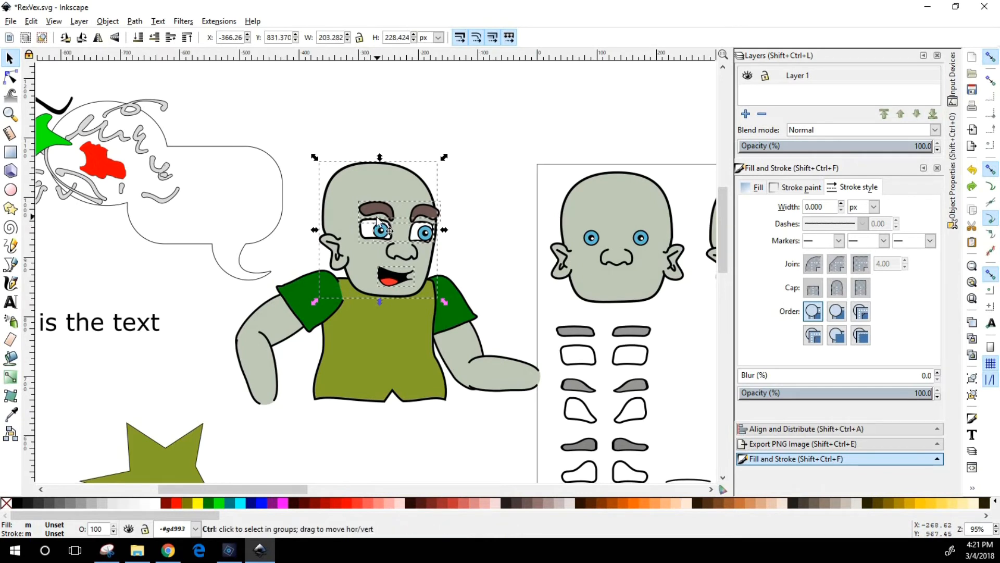
{"action": "key", "text": "ctrl+g"}
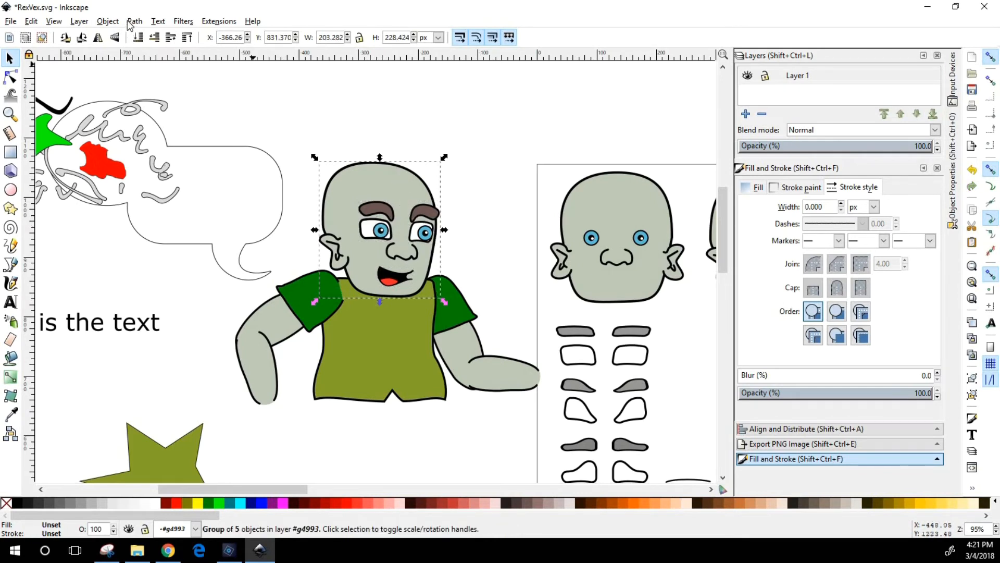
{"action": "left_click", "coordinate": [108, 20]}
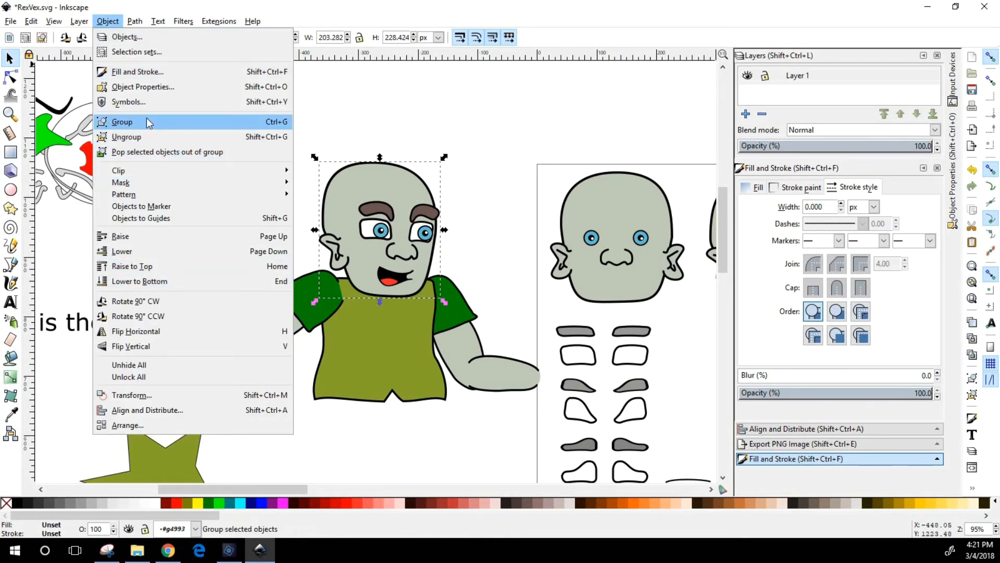
Move the head group's rotation centre down to the mouth and tilt the head counterclockwise toward the speech bubble
{"action": "left_click", "coordinate": [375, 176]}
{"action": "left_click", "coordinate": [375, 175]}
{"action": "left_click", "coordinate": [381, 200]}
{"action": "left_click", "coordinate": [380, 173]}
{"action": "left_click_drag", "start_coordinate": [380, 230], "coordinate": [387, 282]}
{"action": "left_click_drag", "start_coordinate": [449, 159], "coordinate": [399, 199]}
{"action": "left_click", "coordinate": [404, 182]}
{"action": "left_click", "coordinate": [389, 184]}
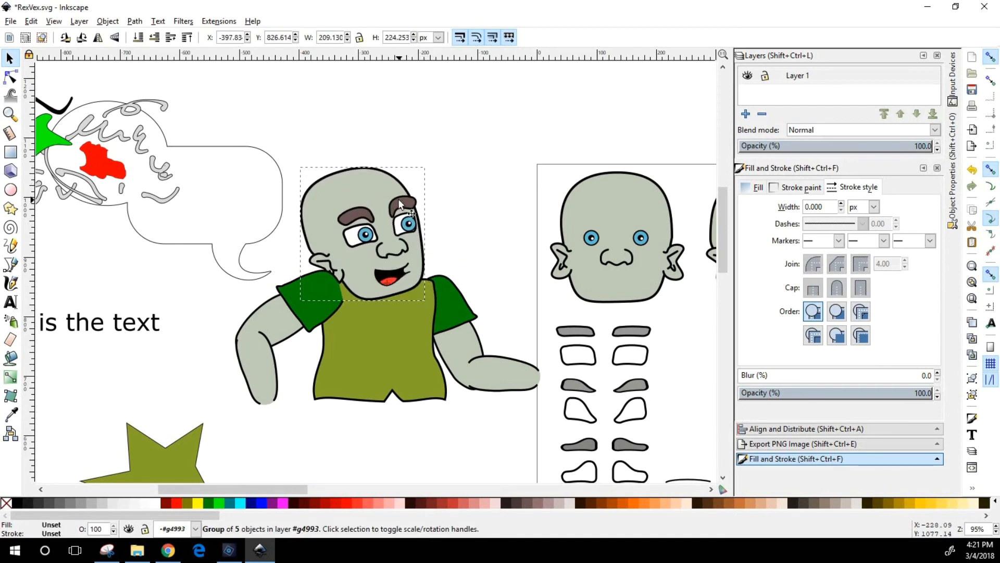
Fine-tune the tilt of the character's head group with a slight rotation and deselect it
{"action": "left_click", "coordinate": [307, 308]}
{"action": "left_click", "coordinate": [261, 371], "text": "shift"}
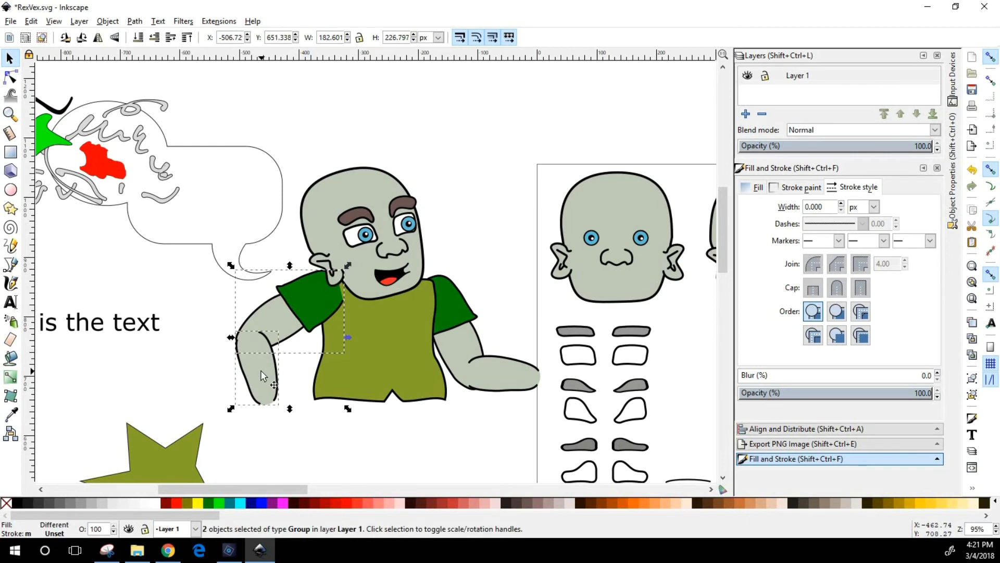
{"action": "left_click", "coordinate": [341, 180]}
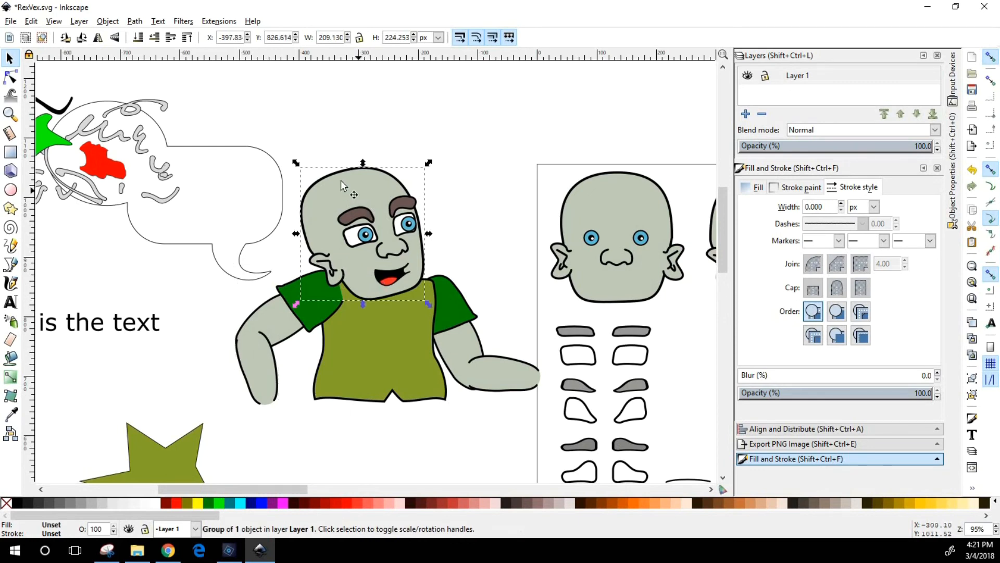
{"action": "left_click_drag", "start_coordinate": [432, 168], "coordinate": [438, 168]}
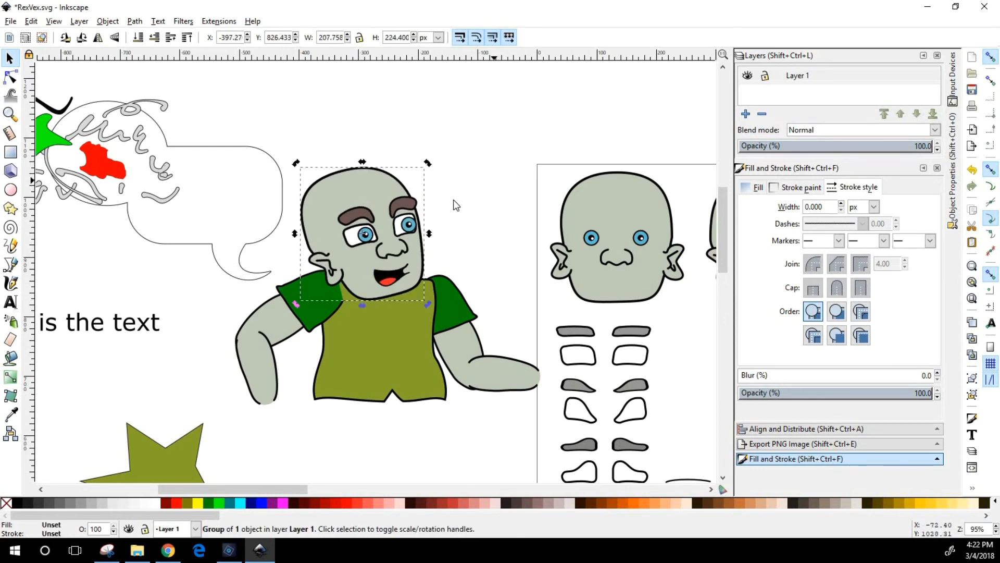
{"action": "left_click", "coordinate": [453, 199]}
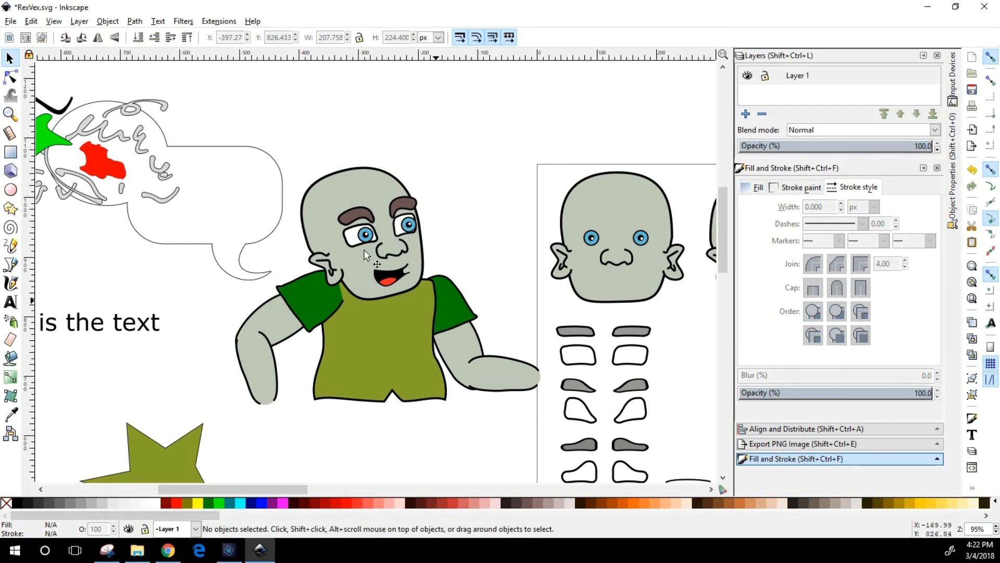